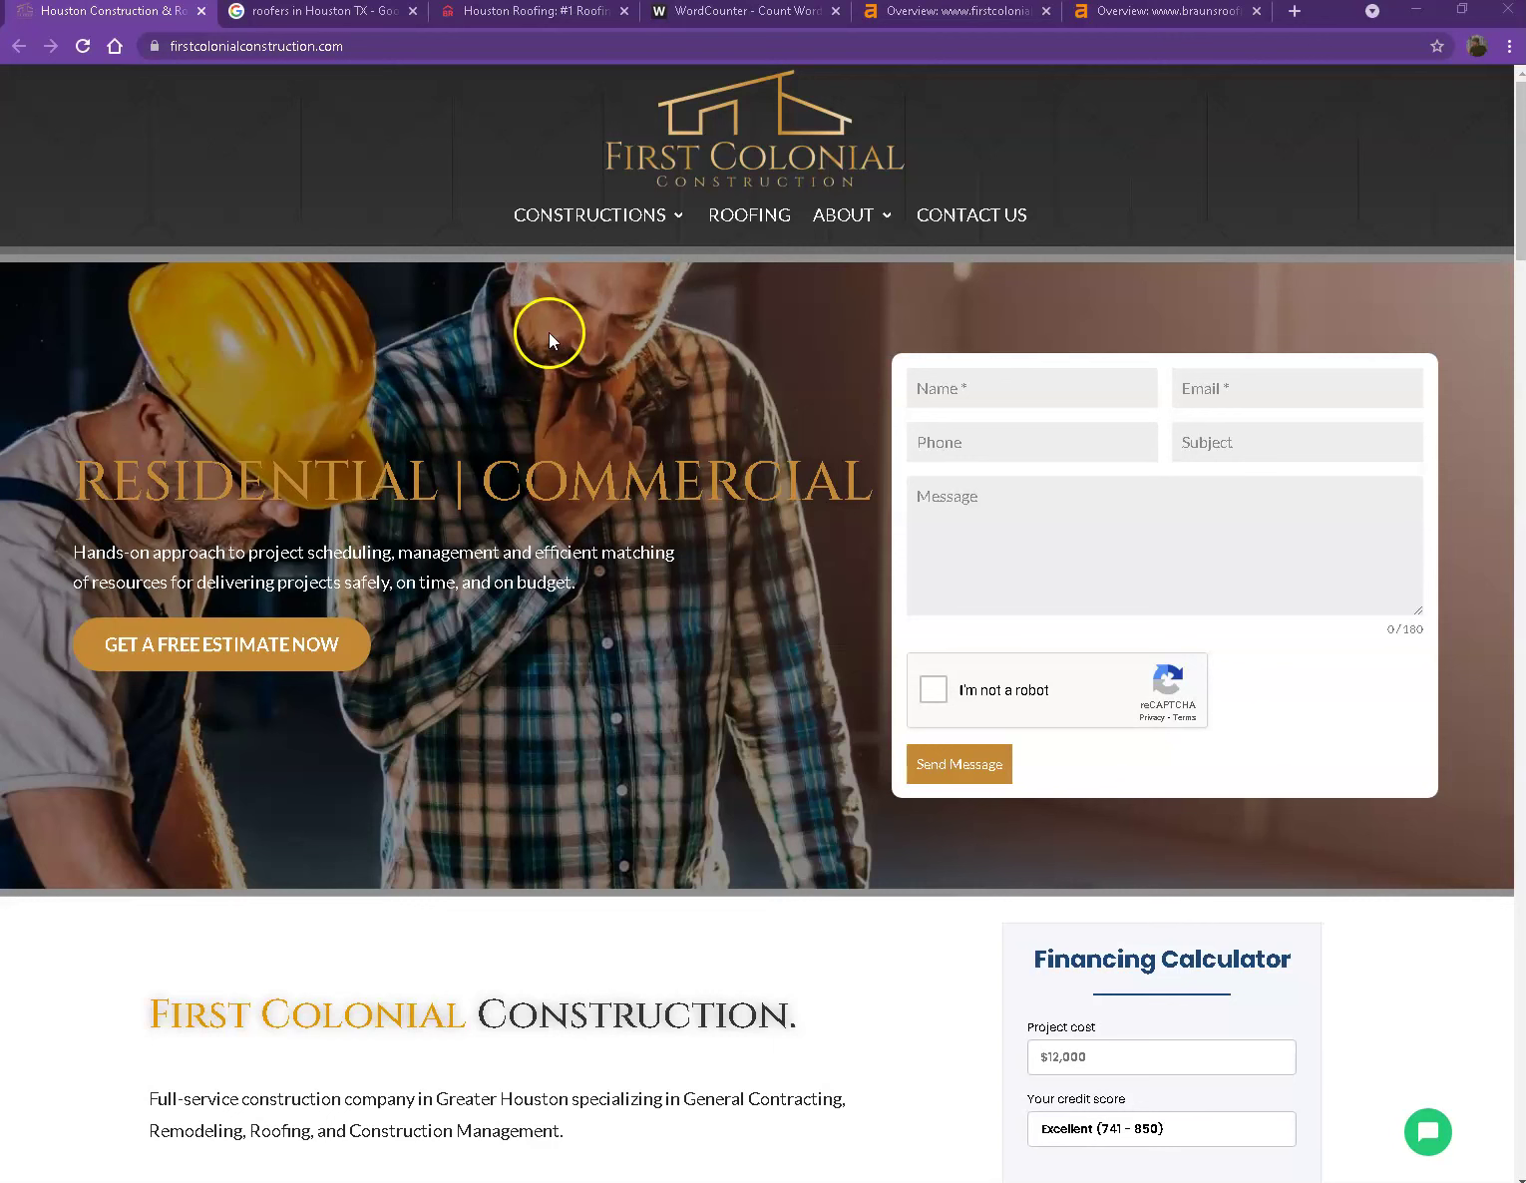
Step: Scroll the firstcolonialconstruction.com homepage past services, testimonial and trust badges to How We Work
{"action": "scroll", "coordinate": [615, 401], "scroll_direction": "down", "scroll_amount": 14}
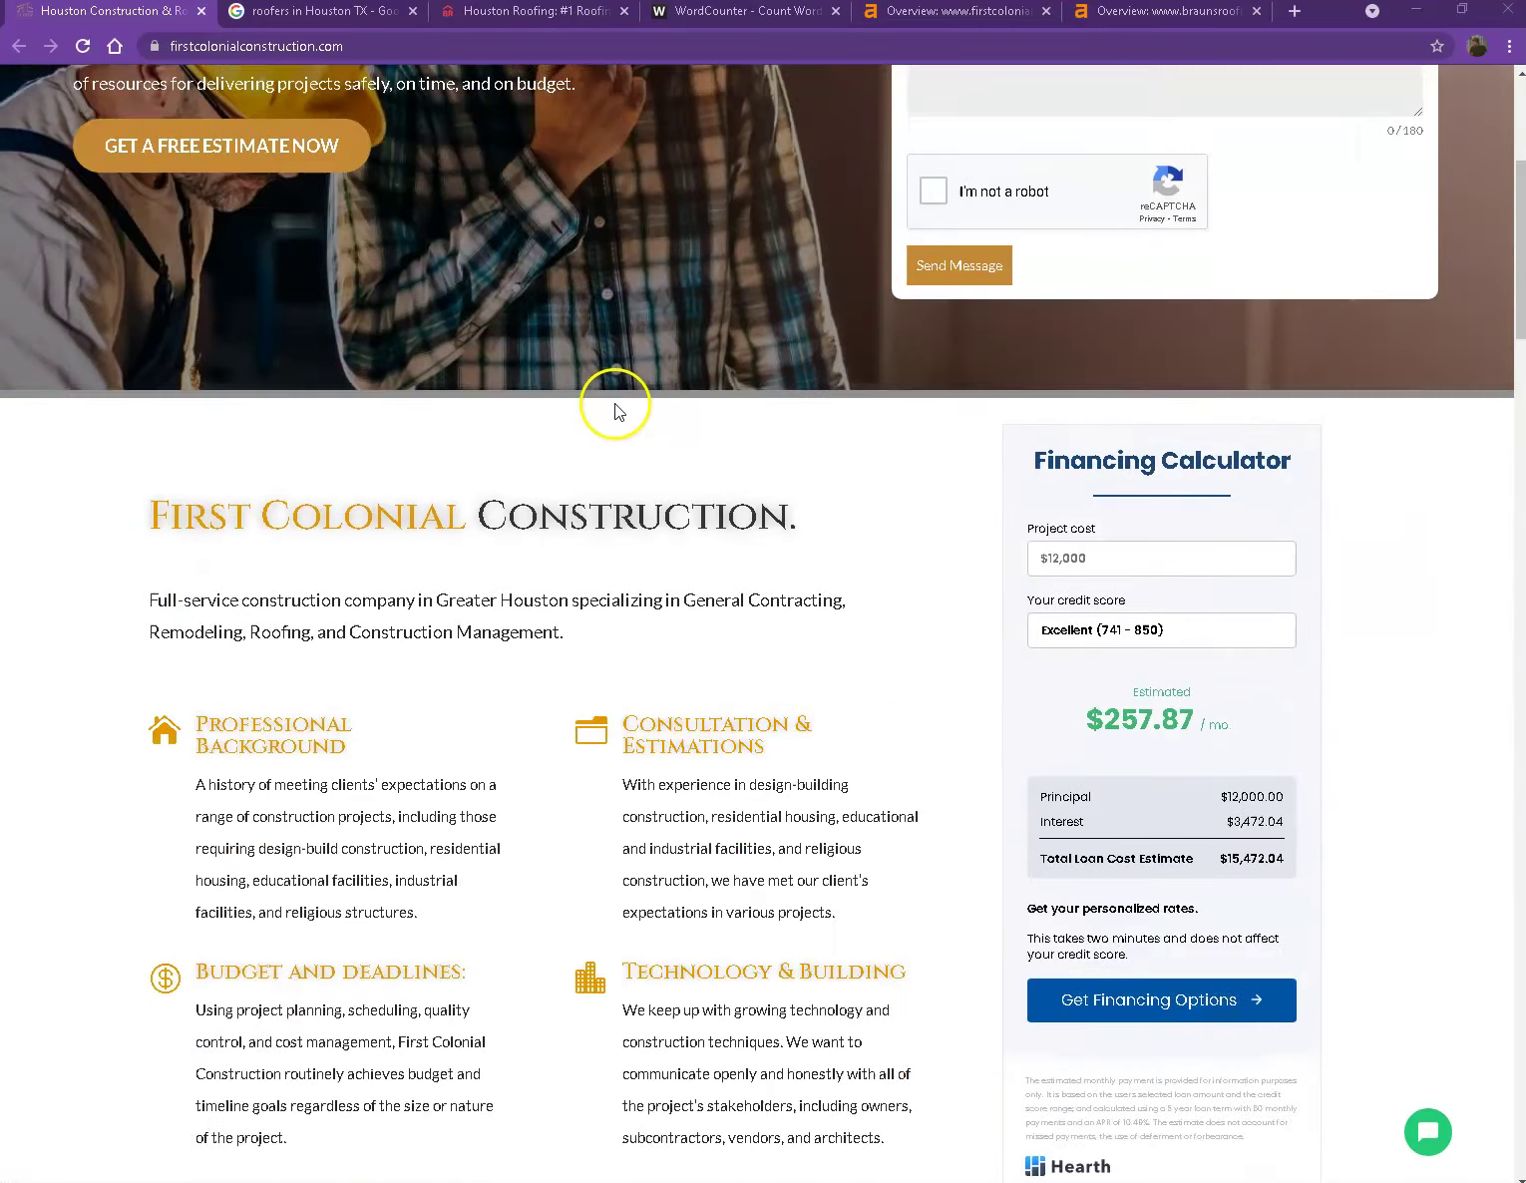
{"action": "scroll", "coordinate": [614, 413], "scroll_direction": "down", "scroll_amount": 20}
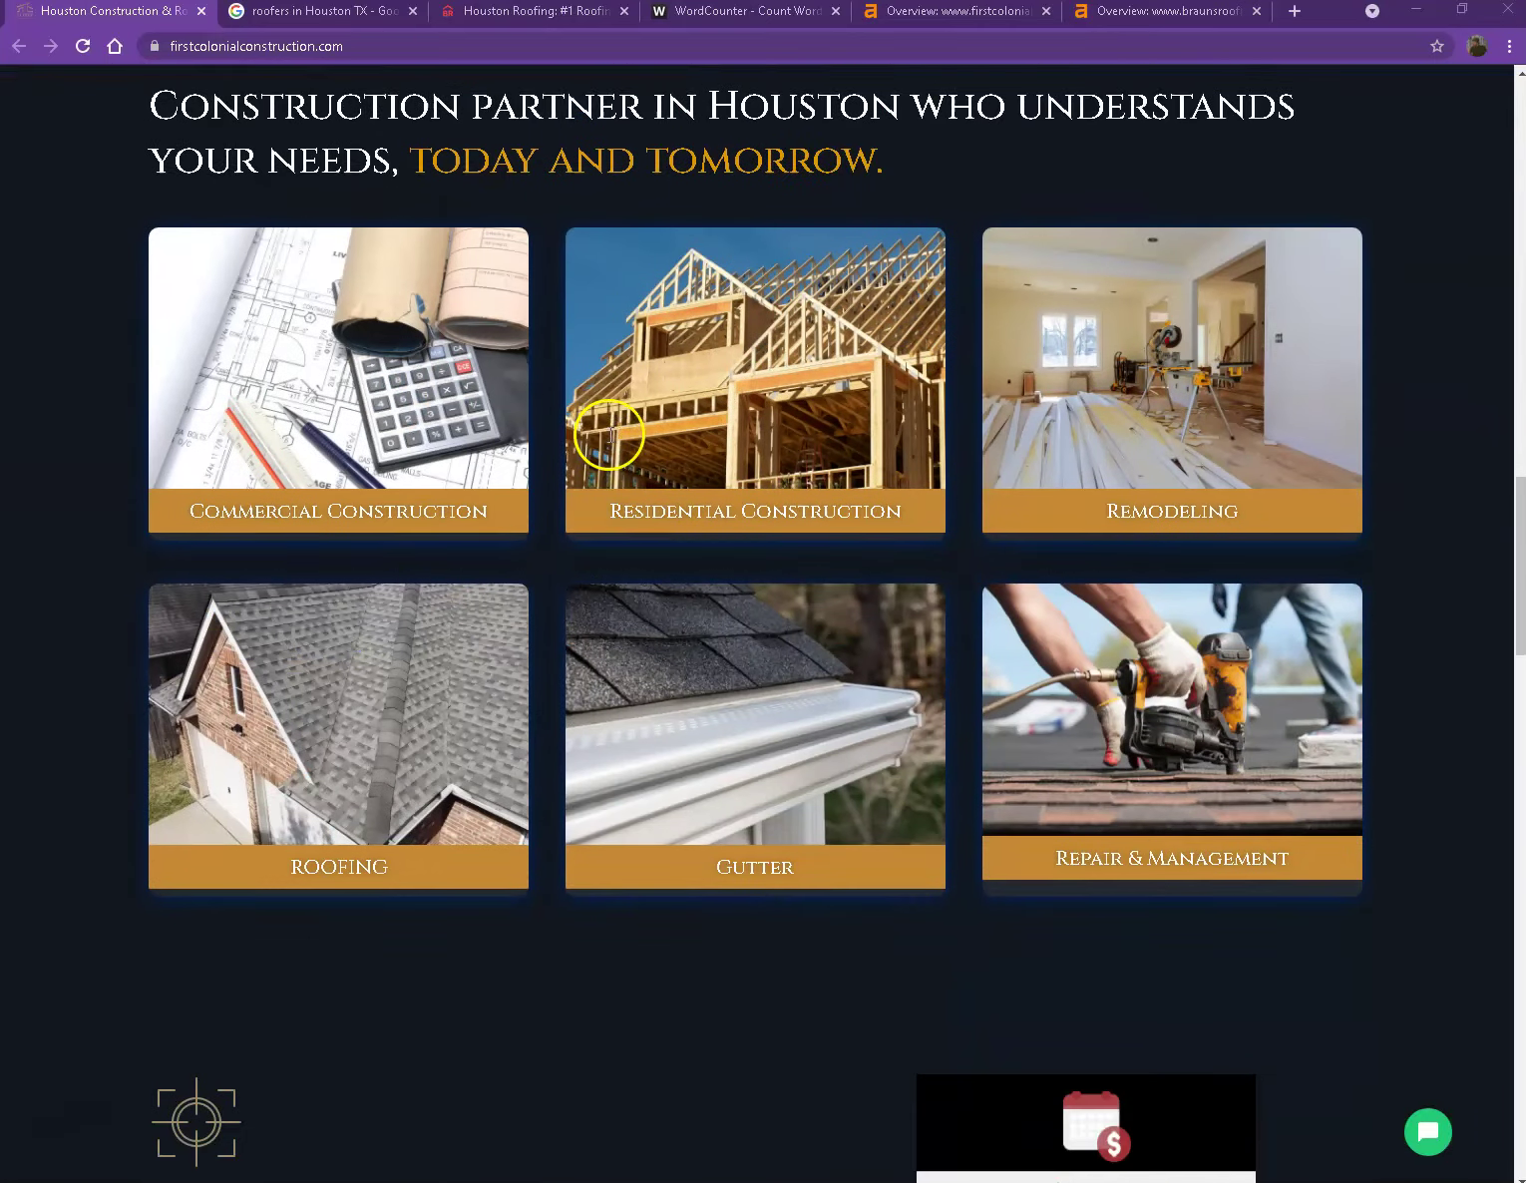
{"action": "scroll", "coordinate": [609, 448], "scroll_direction": "down", "scroll_amount": 10}
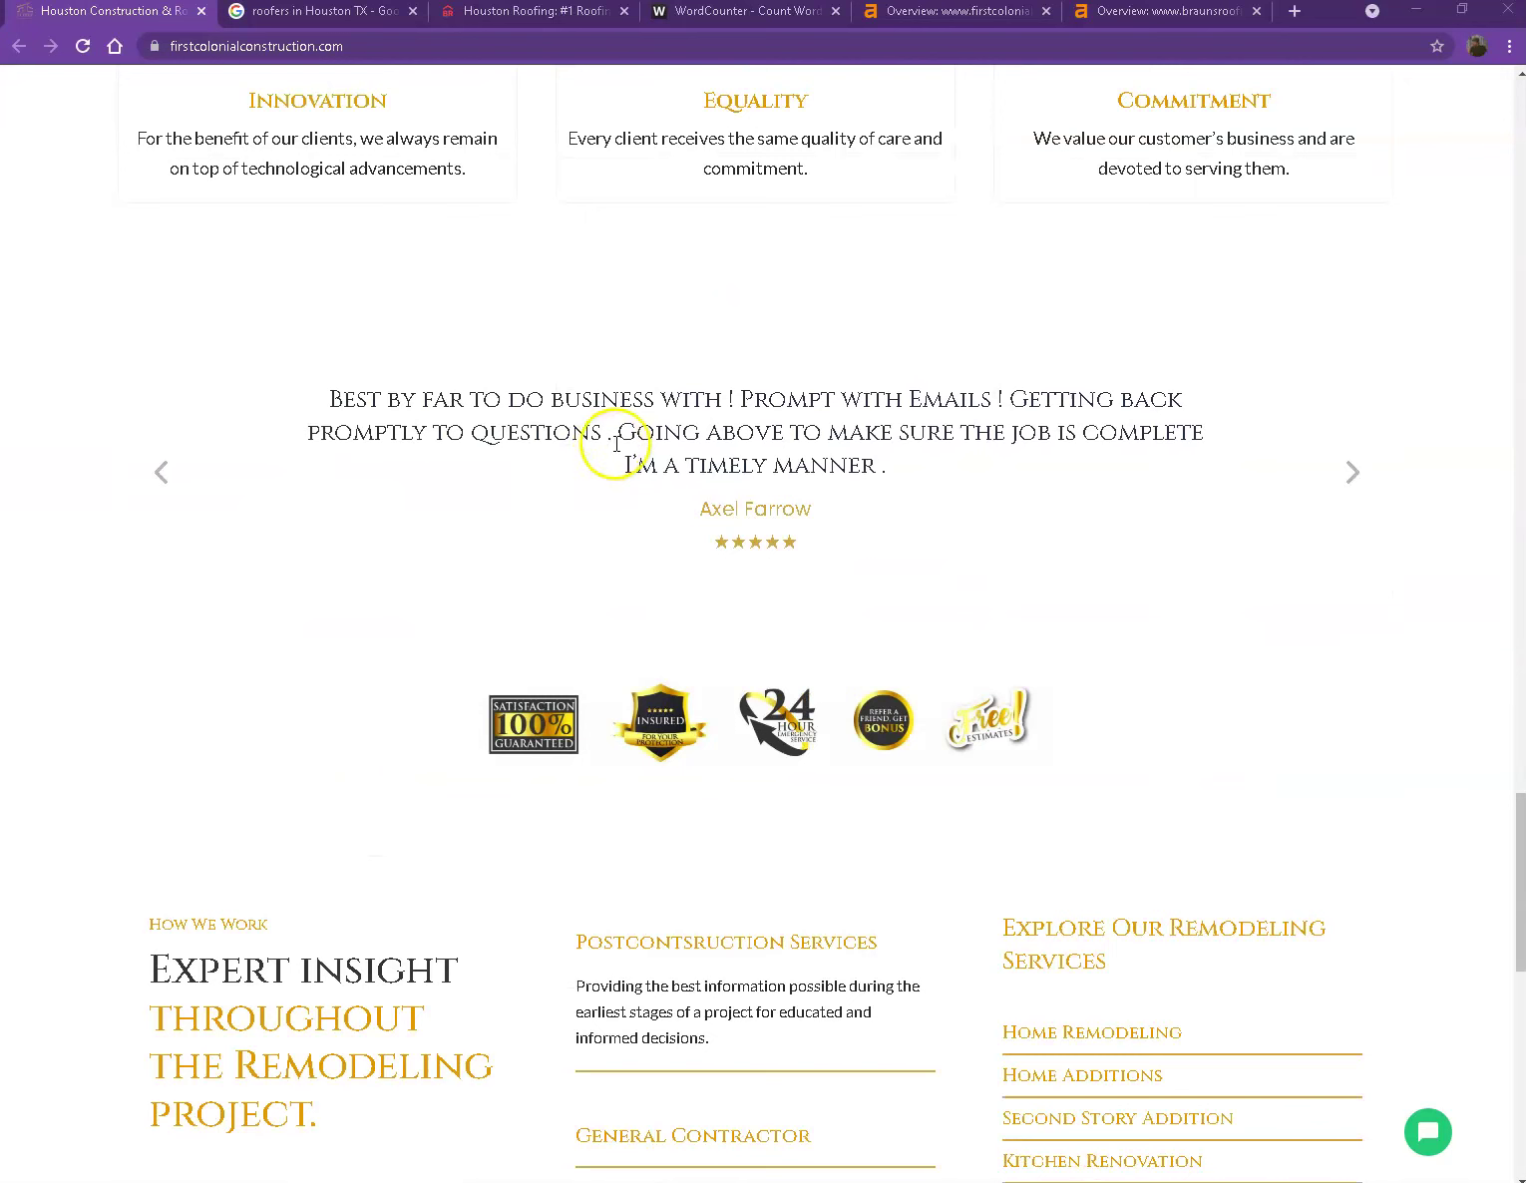
{"action": "scroll", "coordinate": [682, 462], "scroll_direction": "down", "scroll_amount": 4}
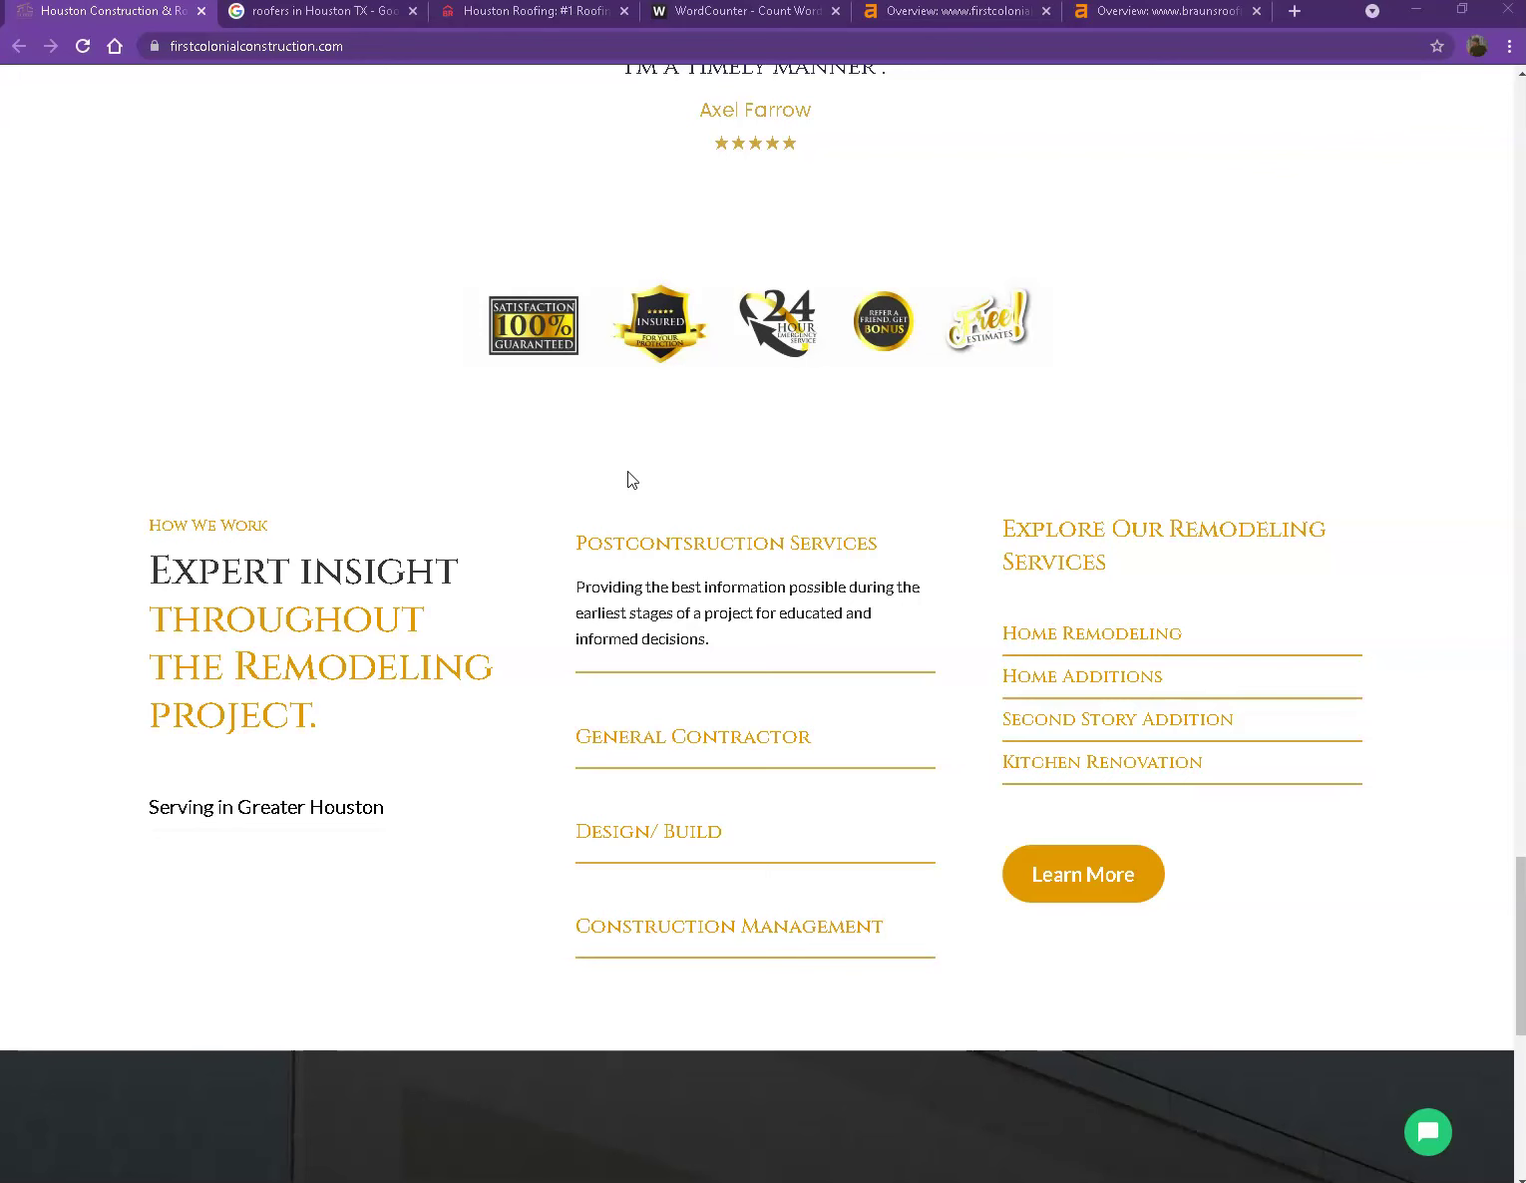
{"action": "left_click", "coordinate": [627, 443]}
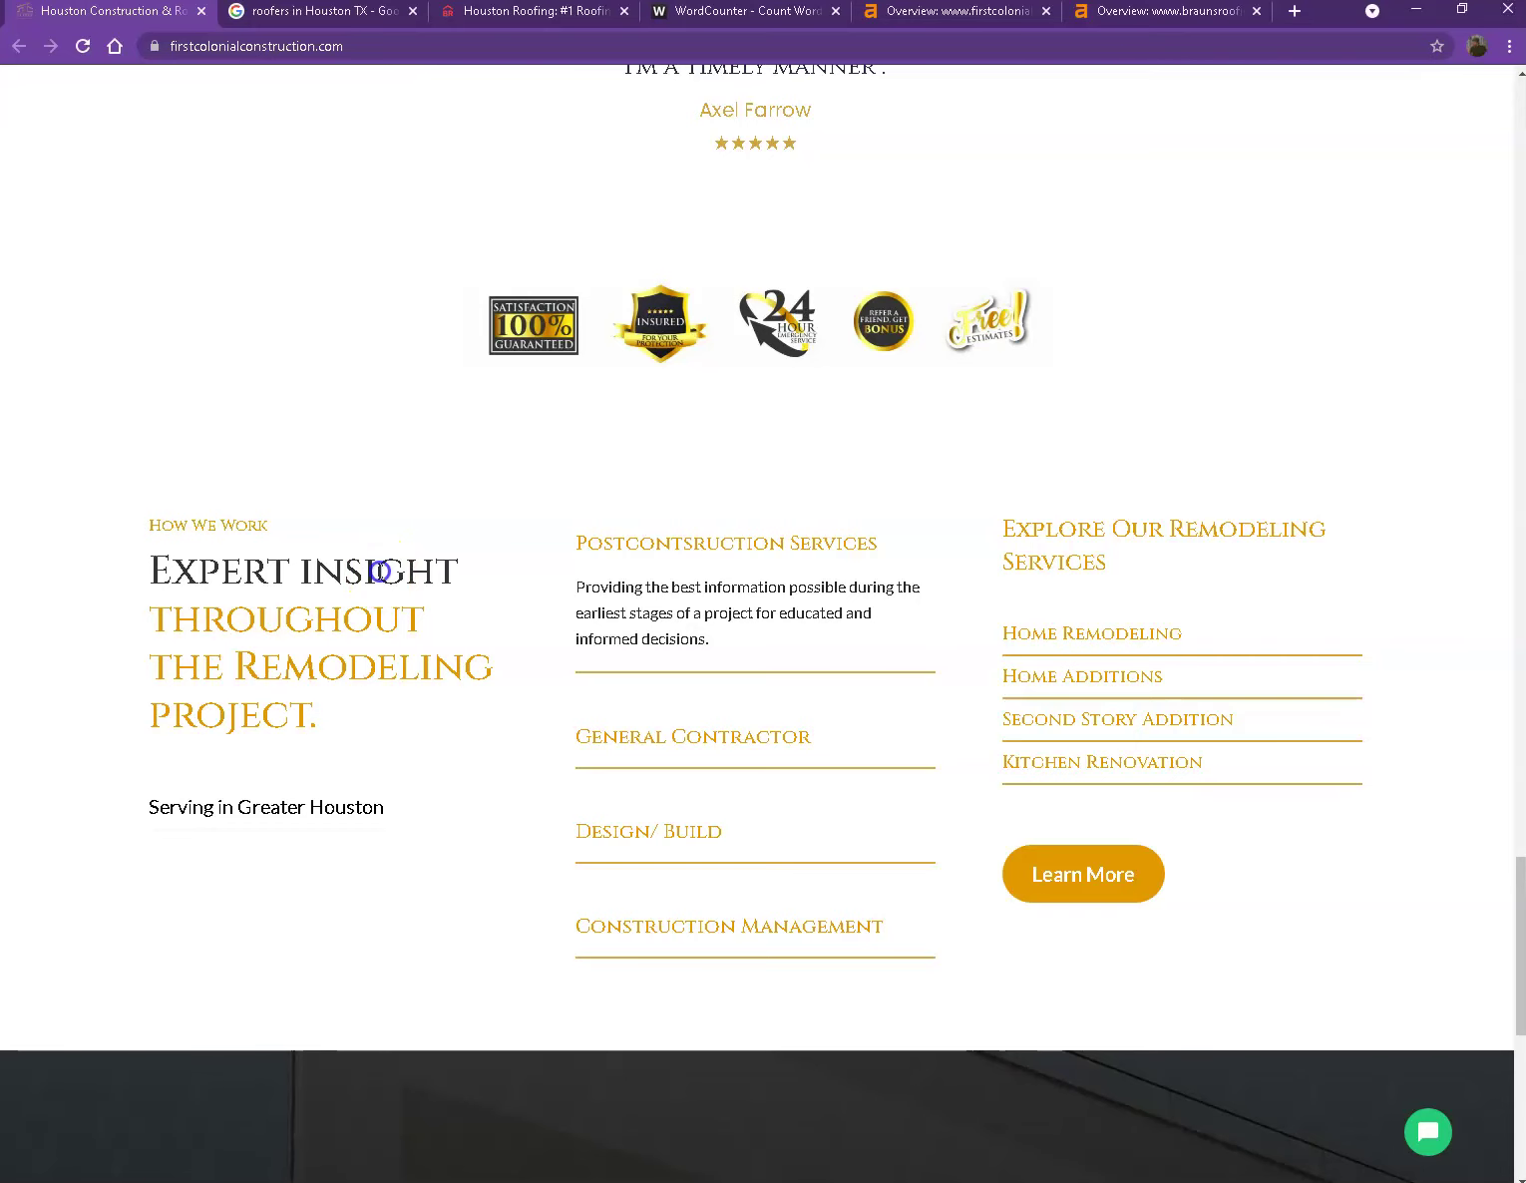
Step: Paste all First Colonial homepage text into WordCounter, counting 611 words and 4,097 characters
{"action": "key", "text": "ctrl+a"}
{"action": "left_click", "coordinate": [738, 11]}
{"action": "left_click", "coordinate": [451, 414]}
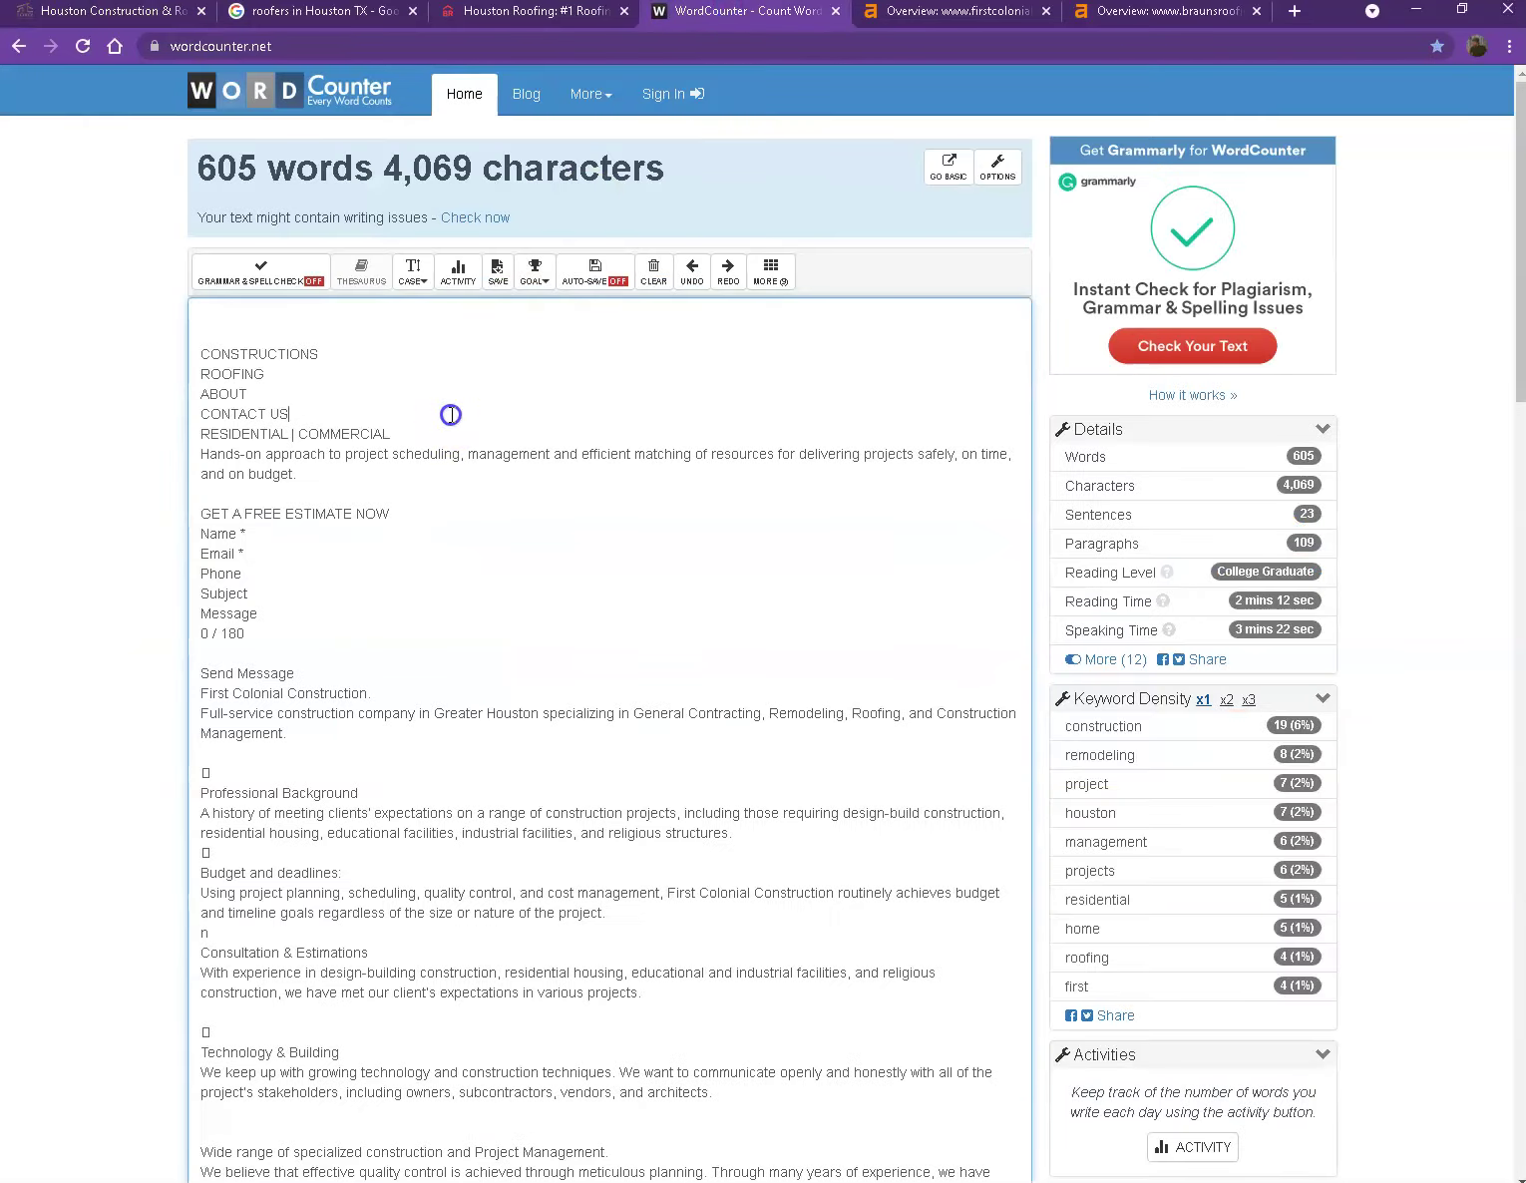
{"action": "key", "text": "ctrl+a"}
{"action": "key", "text": "ctrl+v"}
{"action": "scroll", "coordinate": [146, 299], "scroll_direction": "up", "scroll_amount": 20}
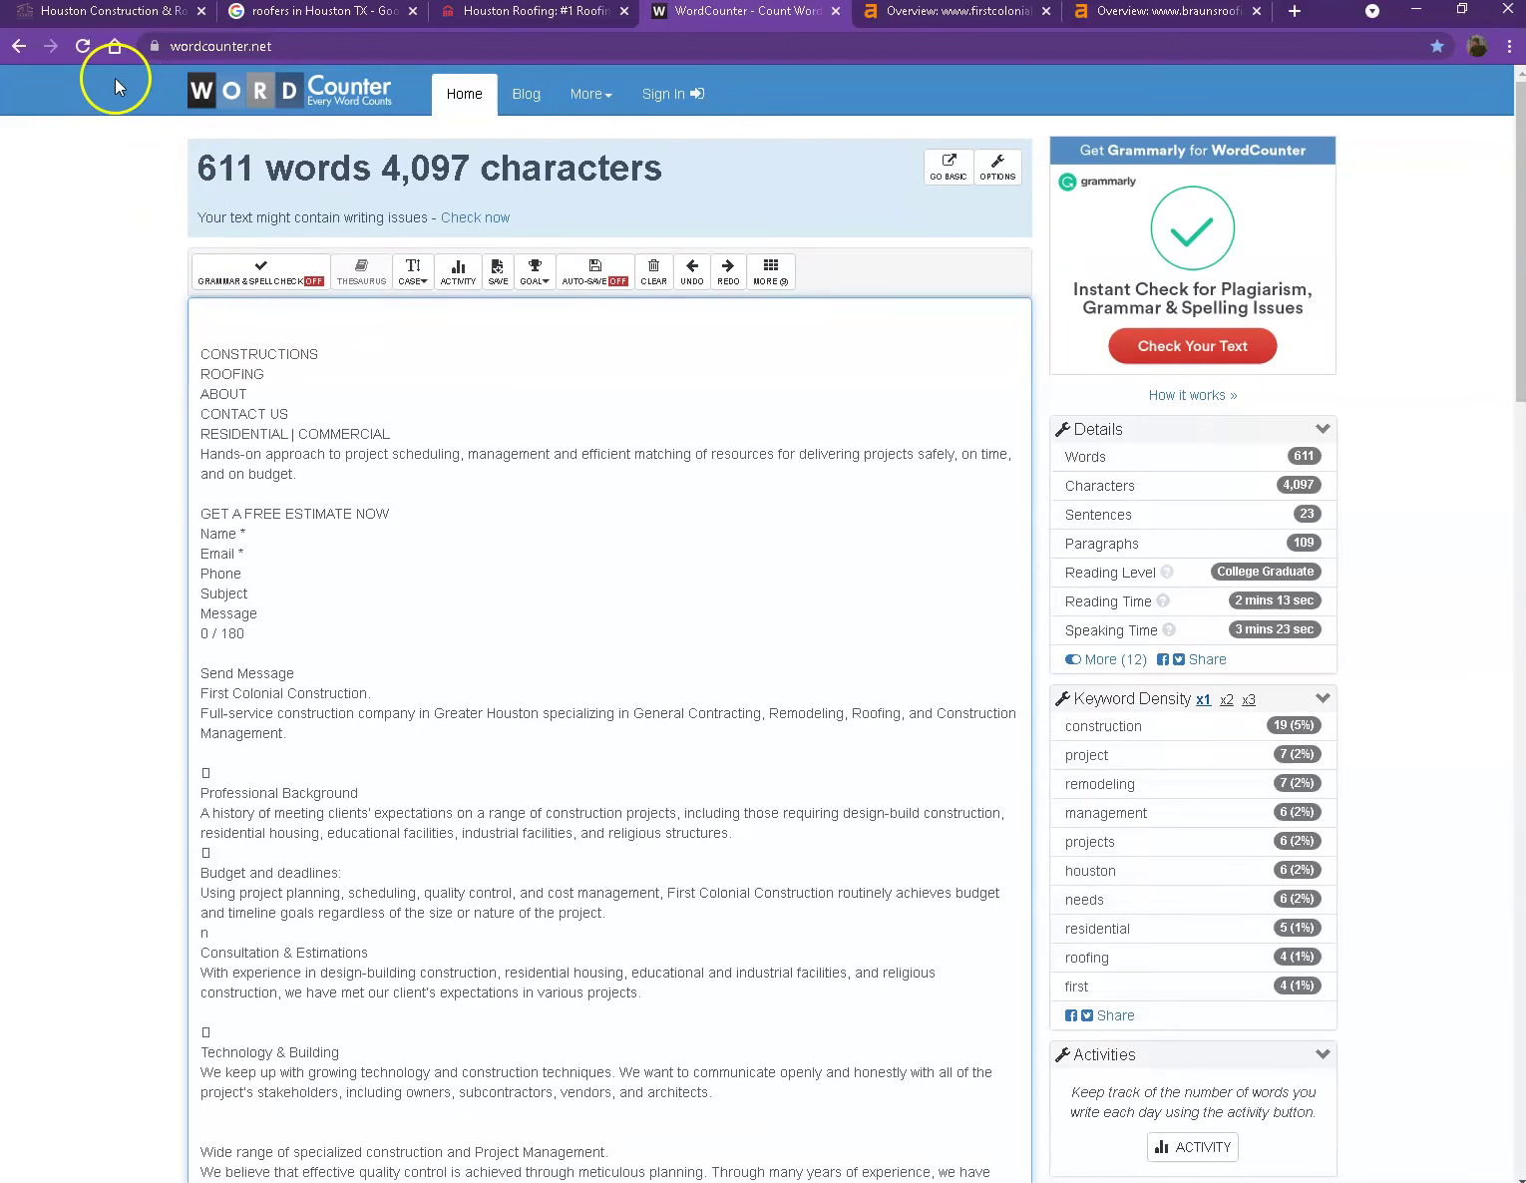
Step: Back on the First Colonial homepage, clear the text selection and return to the Values section
{"action": "left_click", "coordinate": [131, 27]}
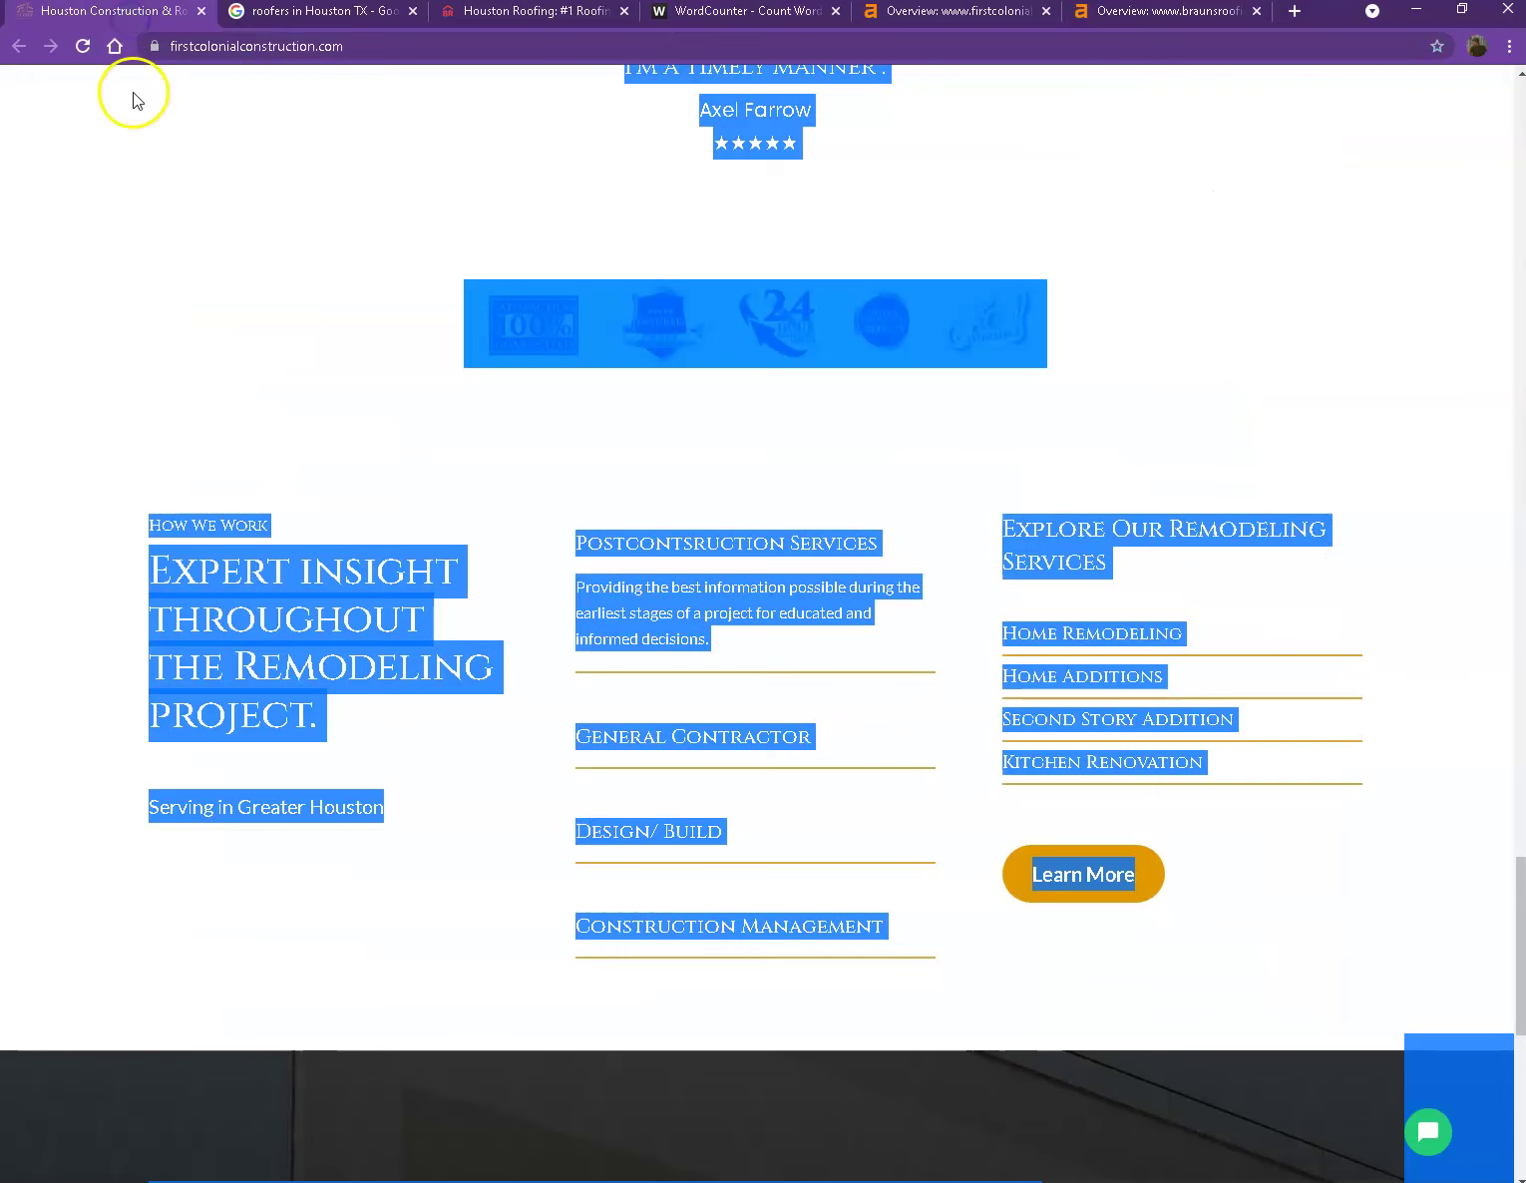
{"action": "scroll", "coordinate": [269, 304], "scroll_direction": "down", "scroll_amount": 2}
{"action": "scroll", "coordinate": [274, 298], "scroll_direction": "down", "scroll_amount": 2}
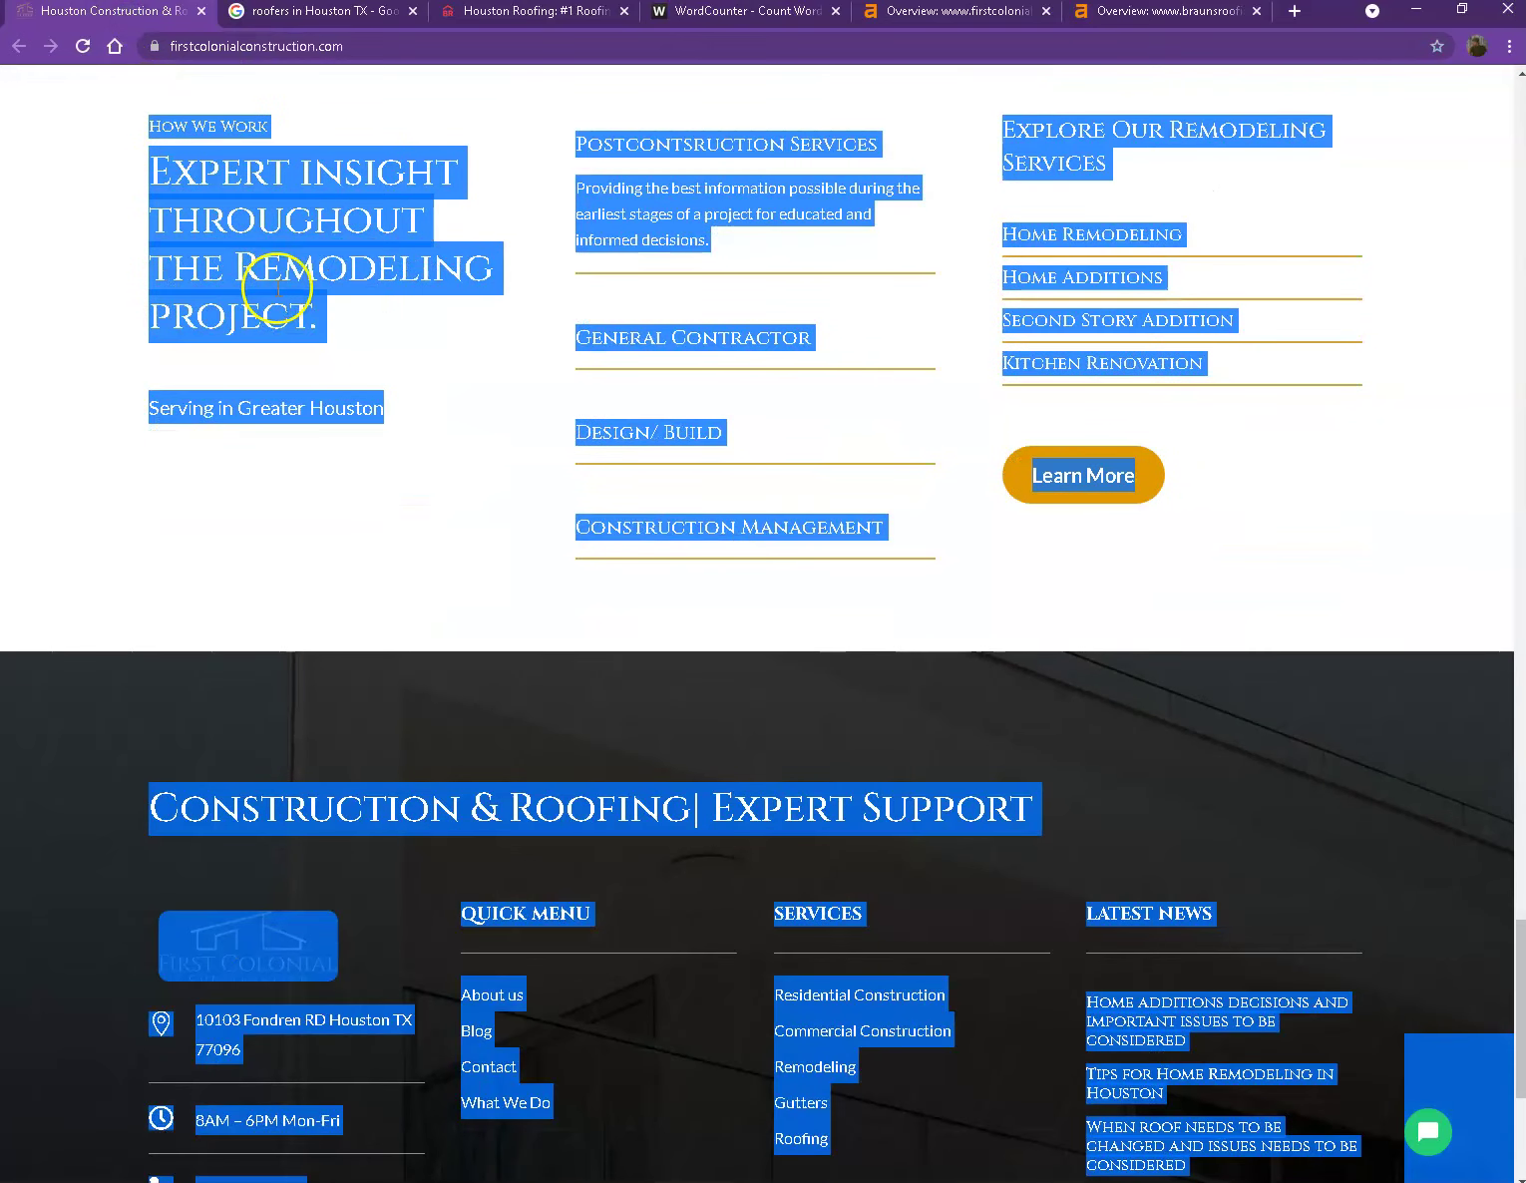
{"action": "left_click", "coordinate": [226, 216]}
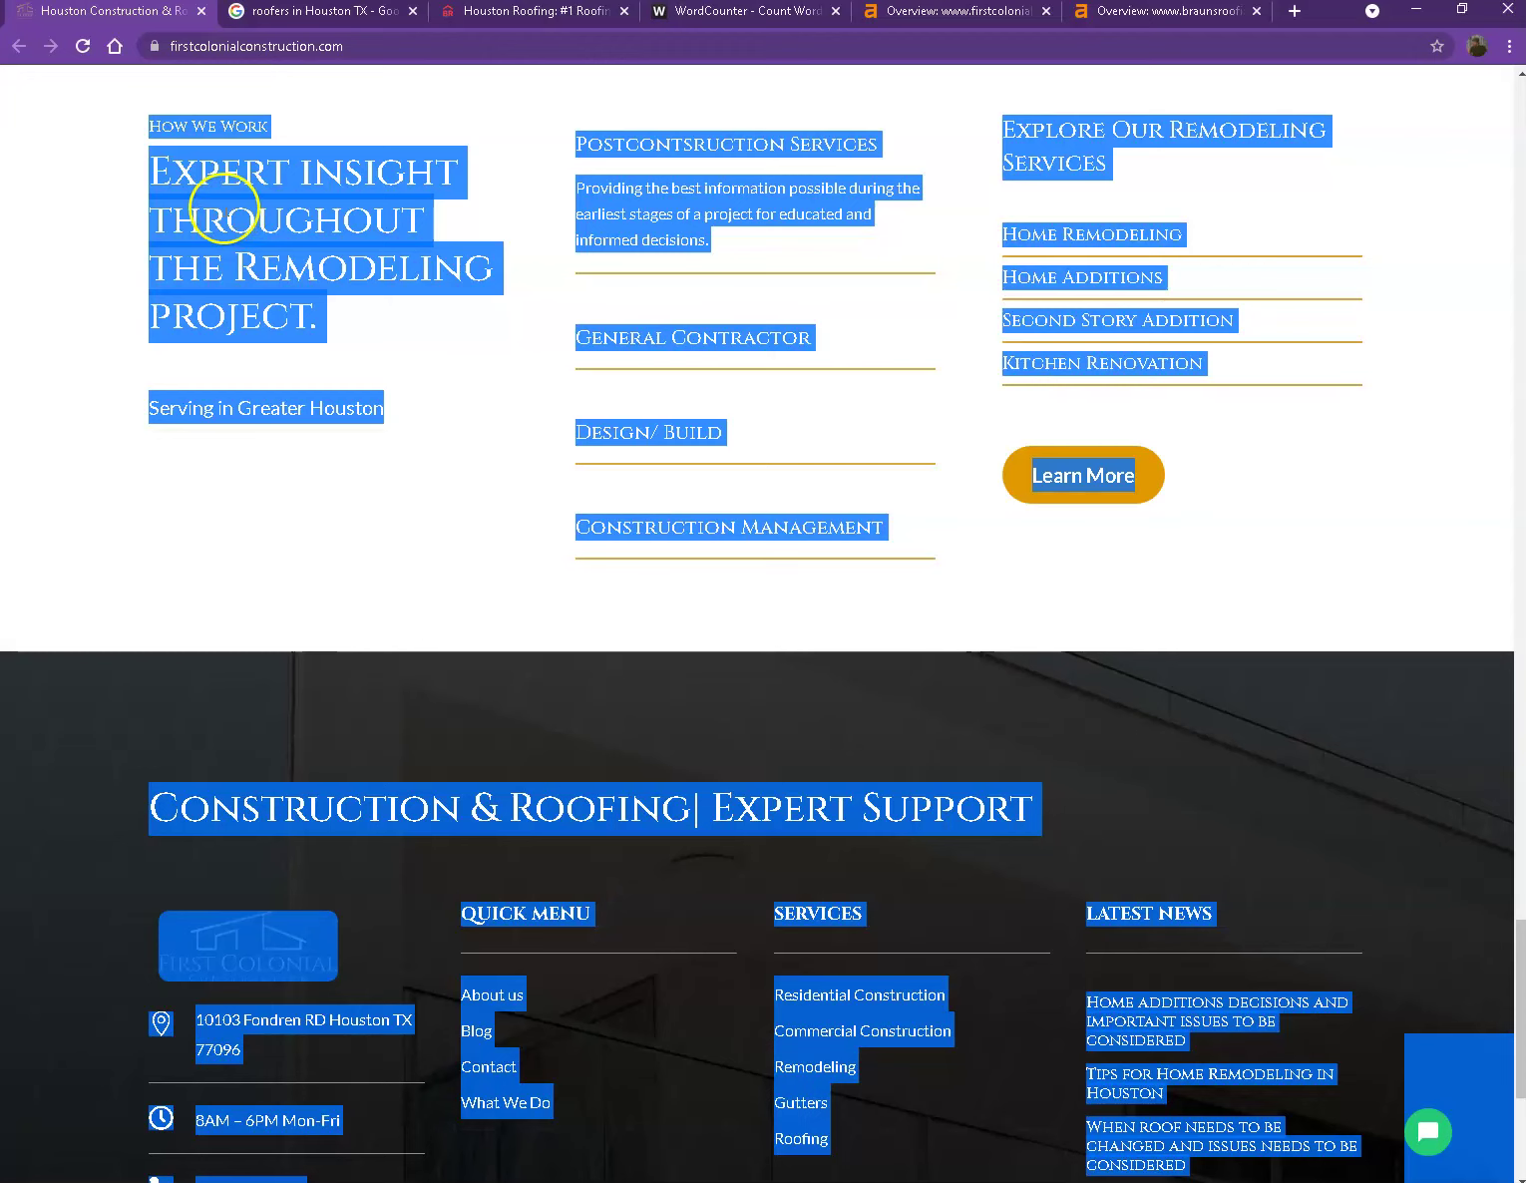
{"action": "scroll", "coordinate": [259, 322], "scroll_direction": "up", "scroll_amount": 8}
{"action": "scroll", "coordinate": [286, 365], "scroll_direction": "up", "scroll_amount": 5}
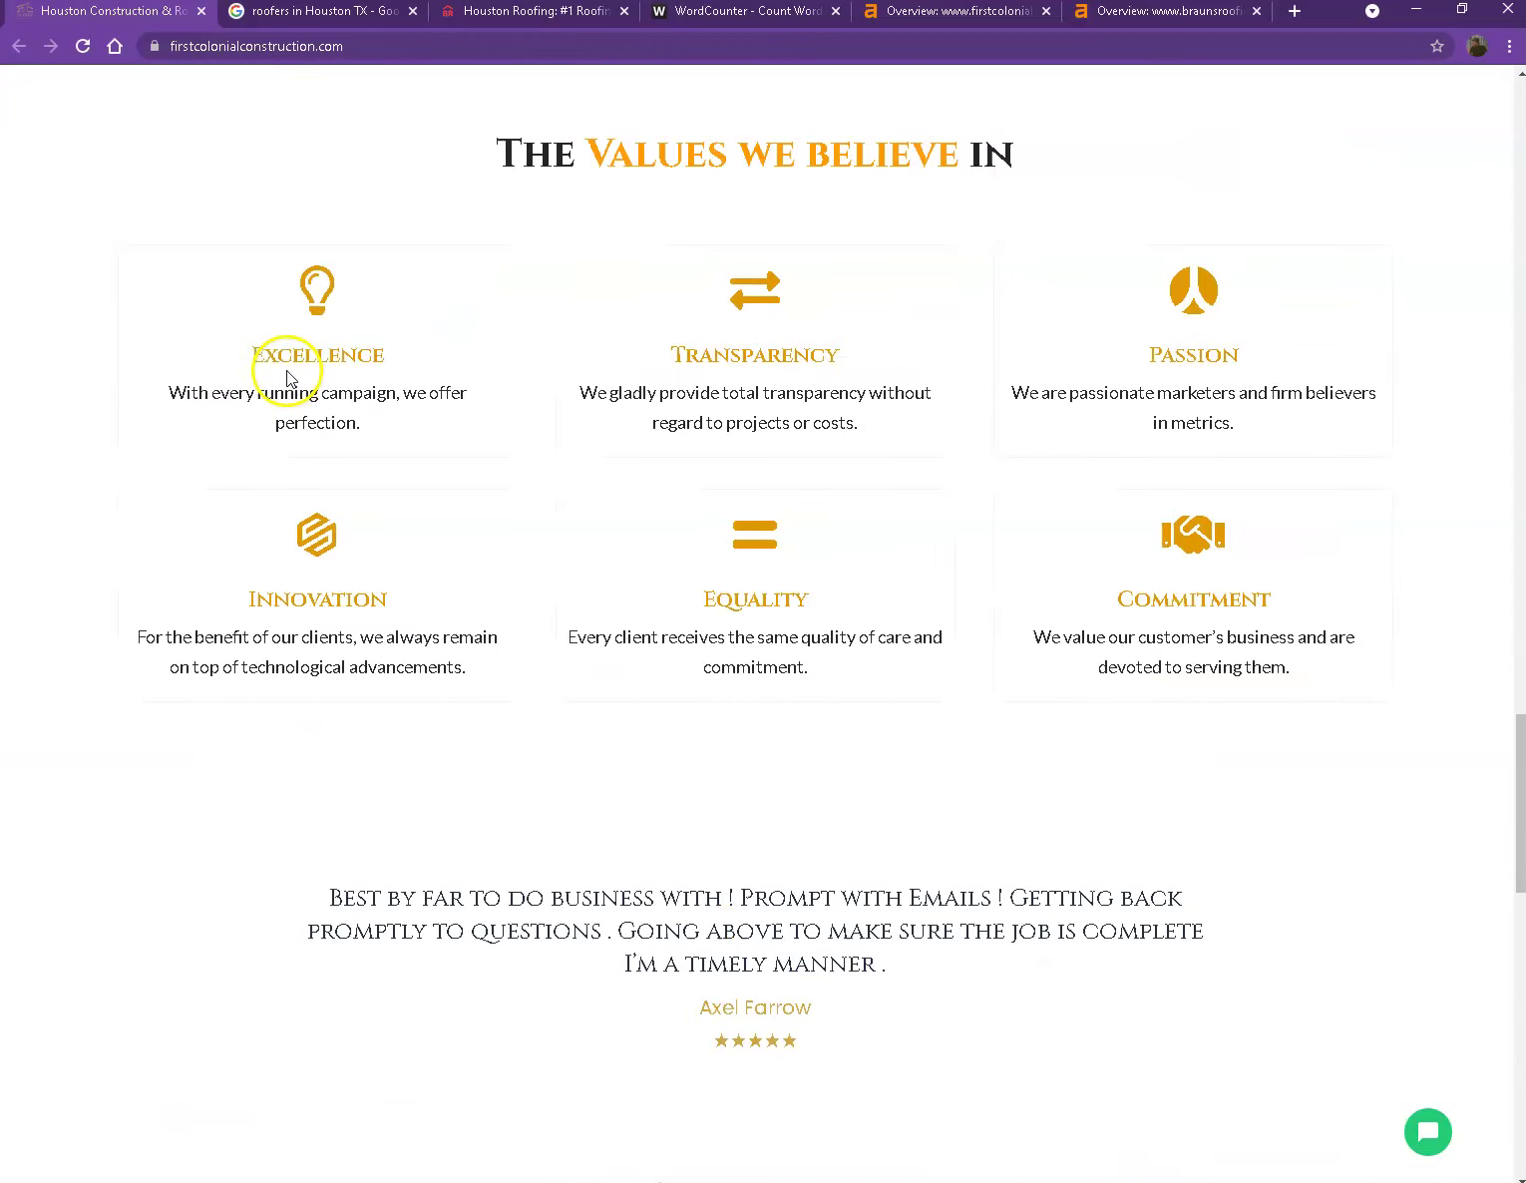
{"action": "scroll", "coordinate": [288, 369], "scroll_direction": "up", "scroll_amount": 4}
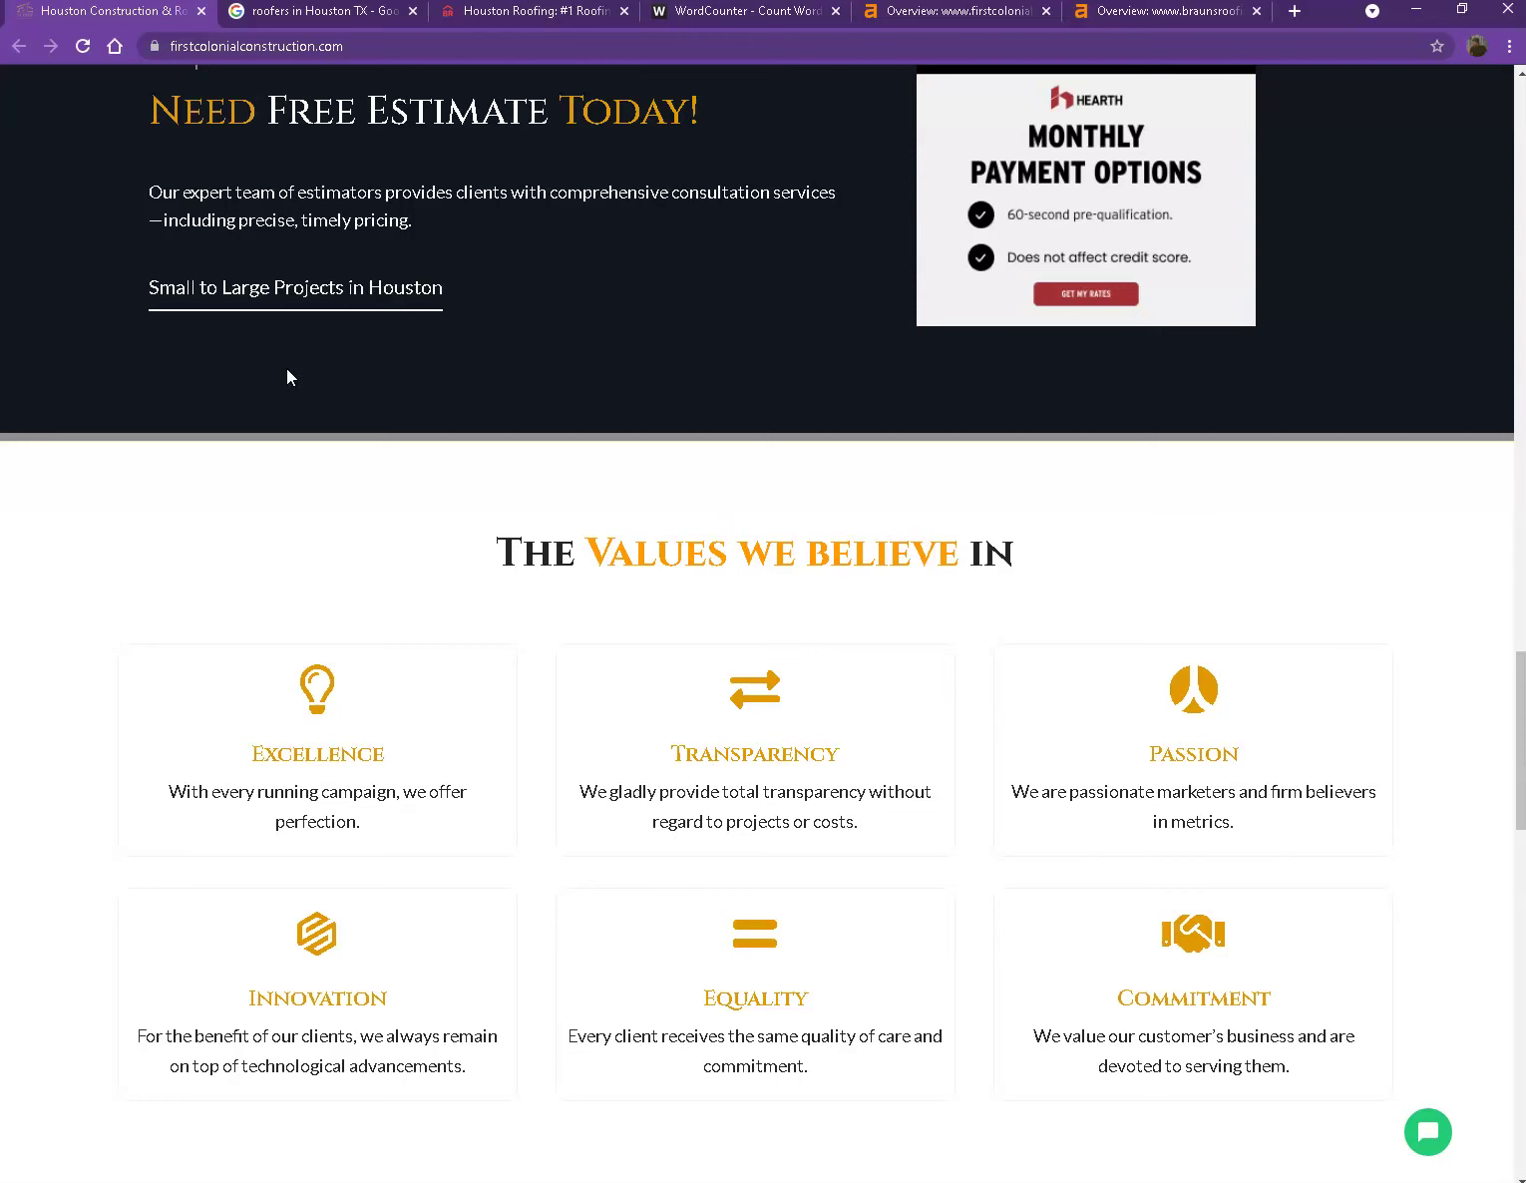
Step: Look through the 'roofers in Houston TX' Google results down to Braun's Roofing, then back to the top
{"action": "left_click", "coordinate": [257, 12]}
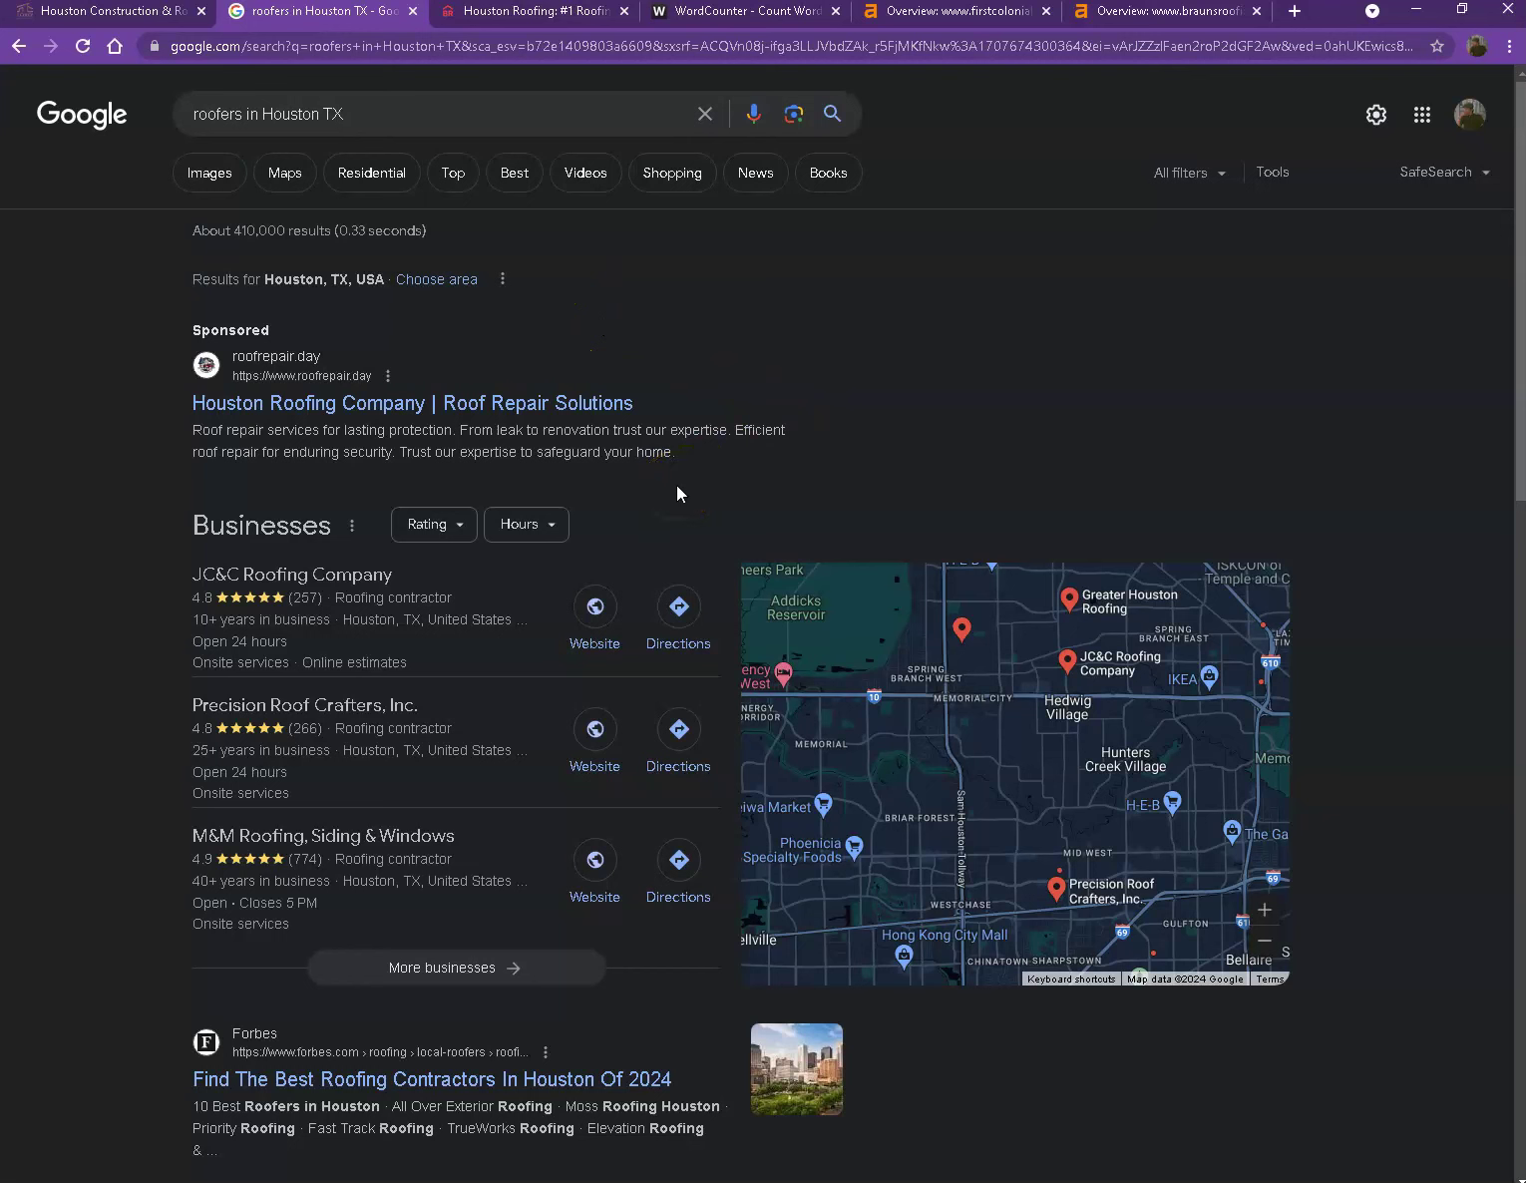
{"action": "left_click", "coordinate": [112, 14]}
{"action": "scroll", "coordinate": [328, 289], "scroll_direction": "up", "scroll_amount": 20}
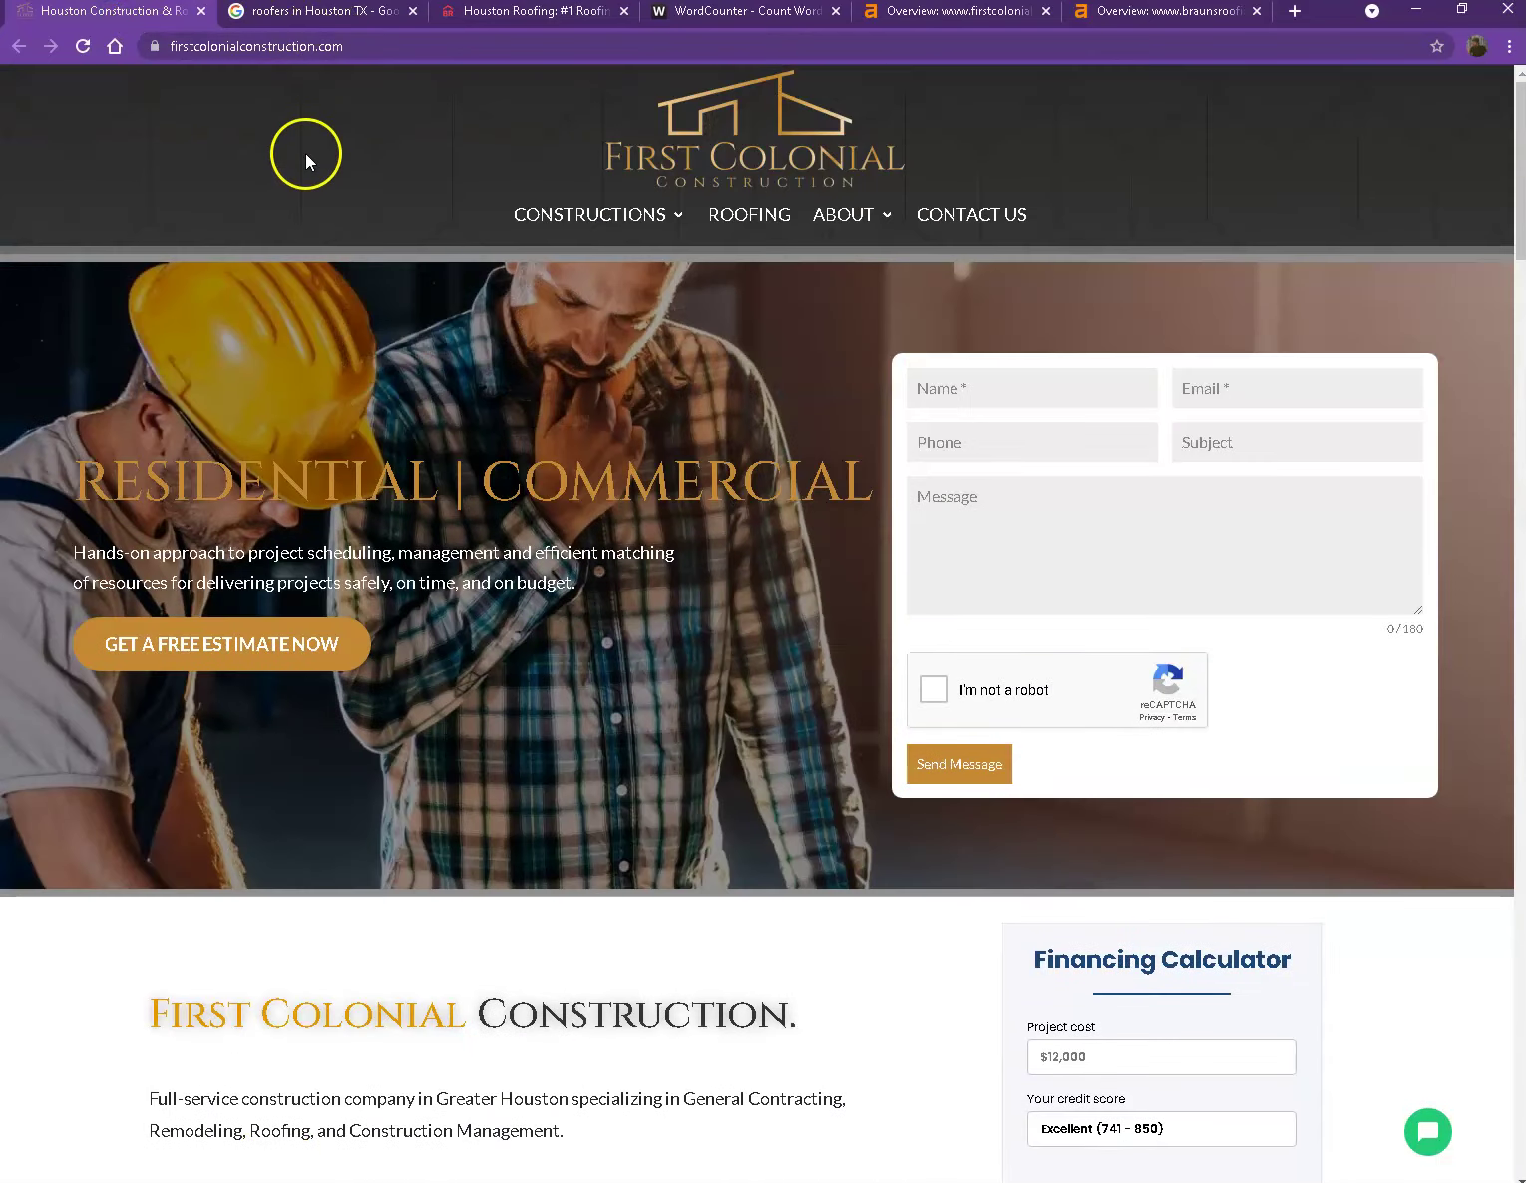
{"action": "left_click", "coordinate": [329, 12]}
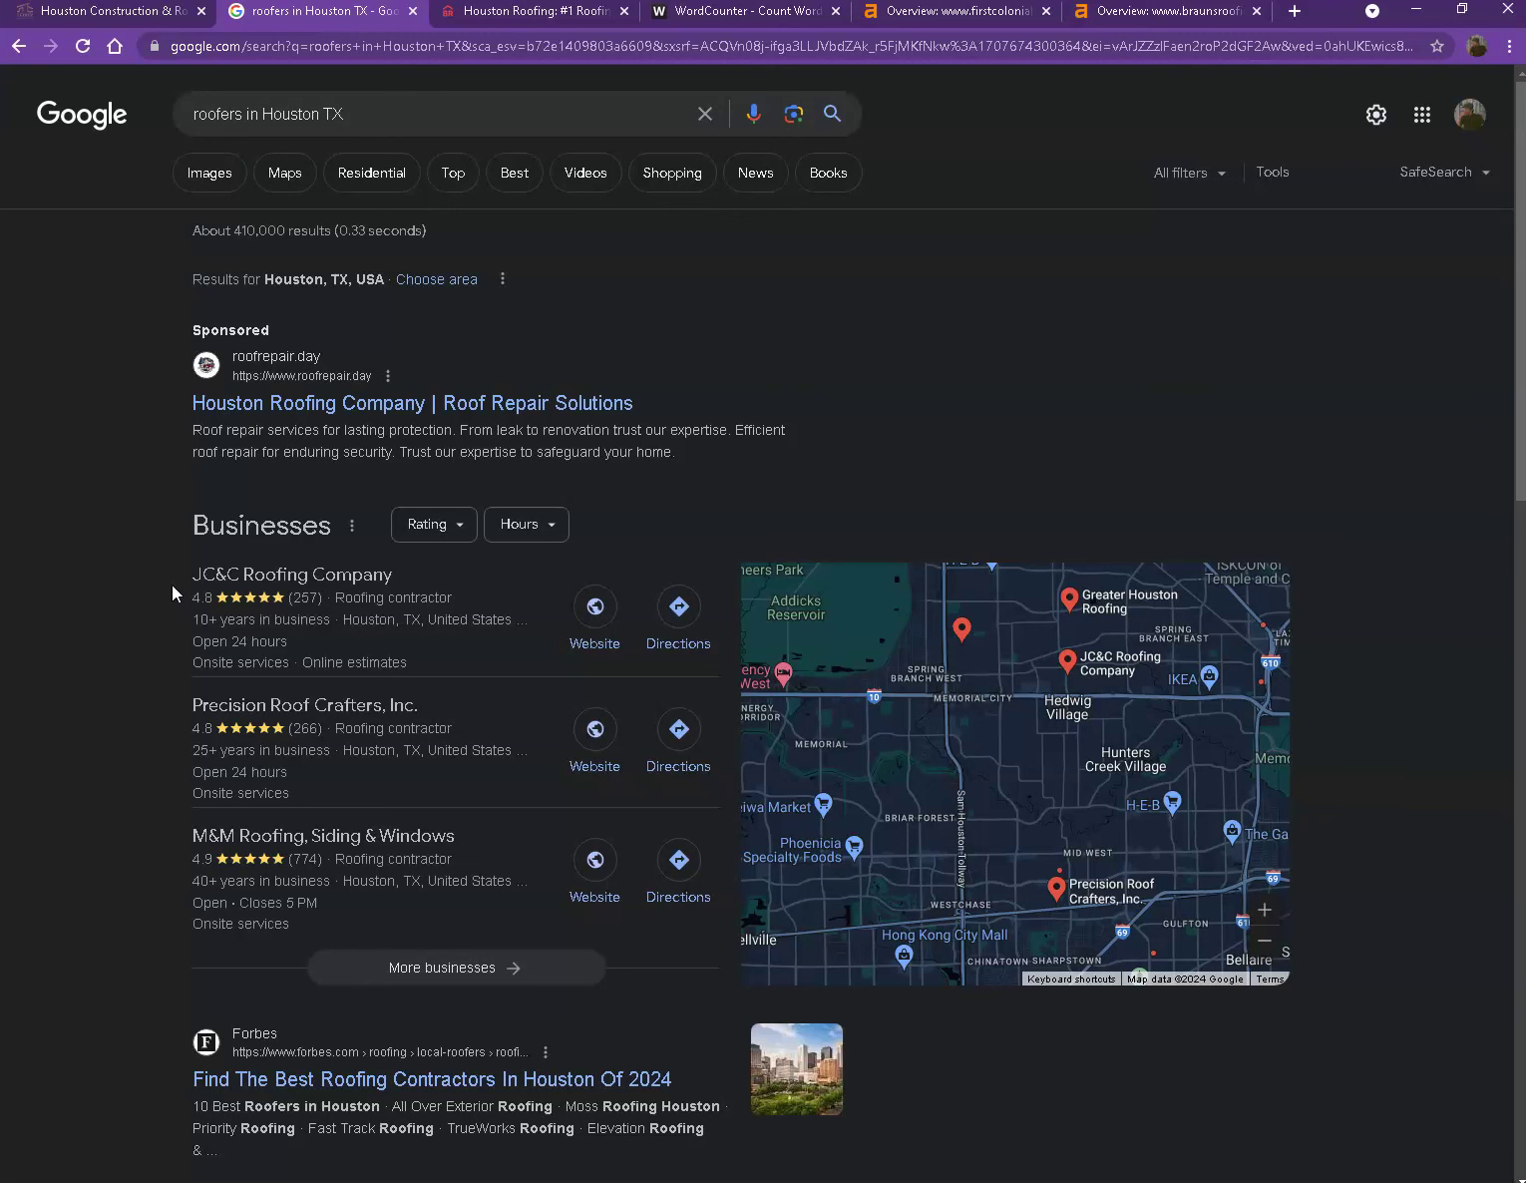
{"action": "scroll", "coordinate": [165, 598], "scroll_direction": "down", "scroll_amount": 6}
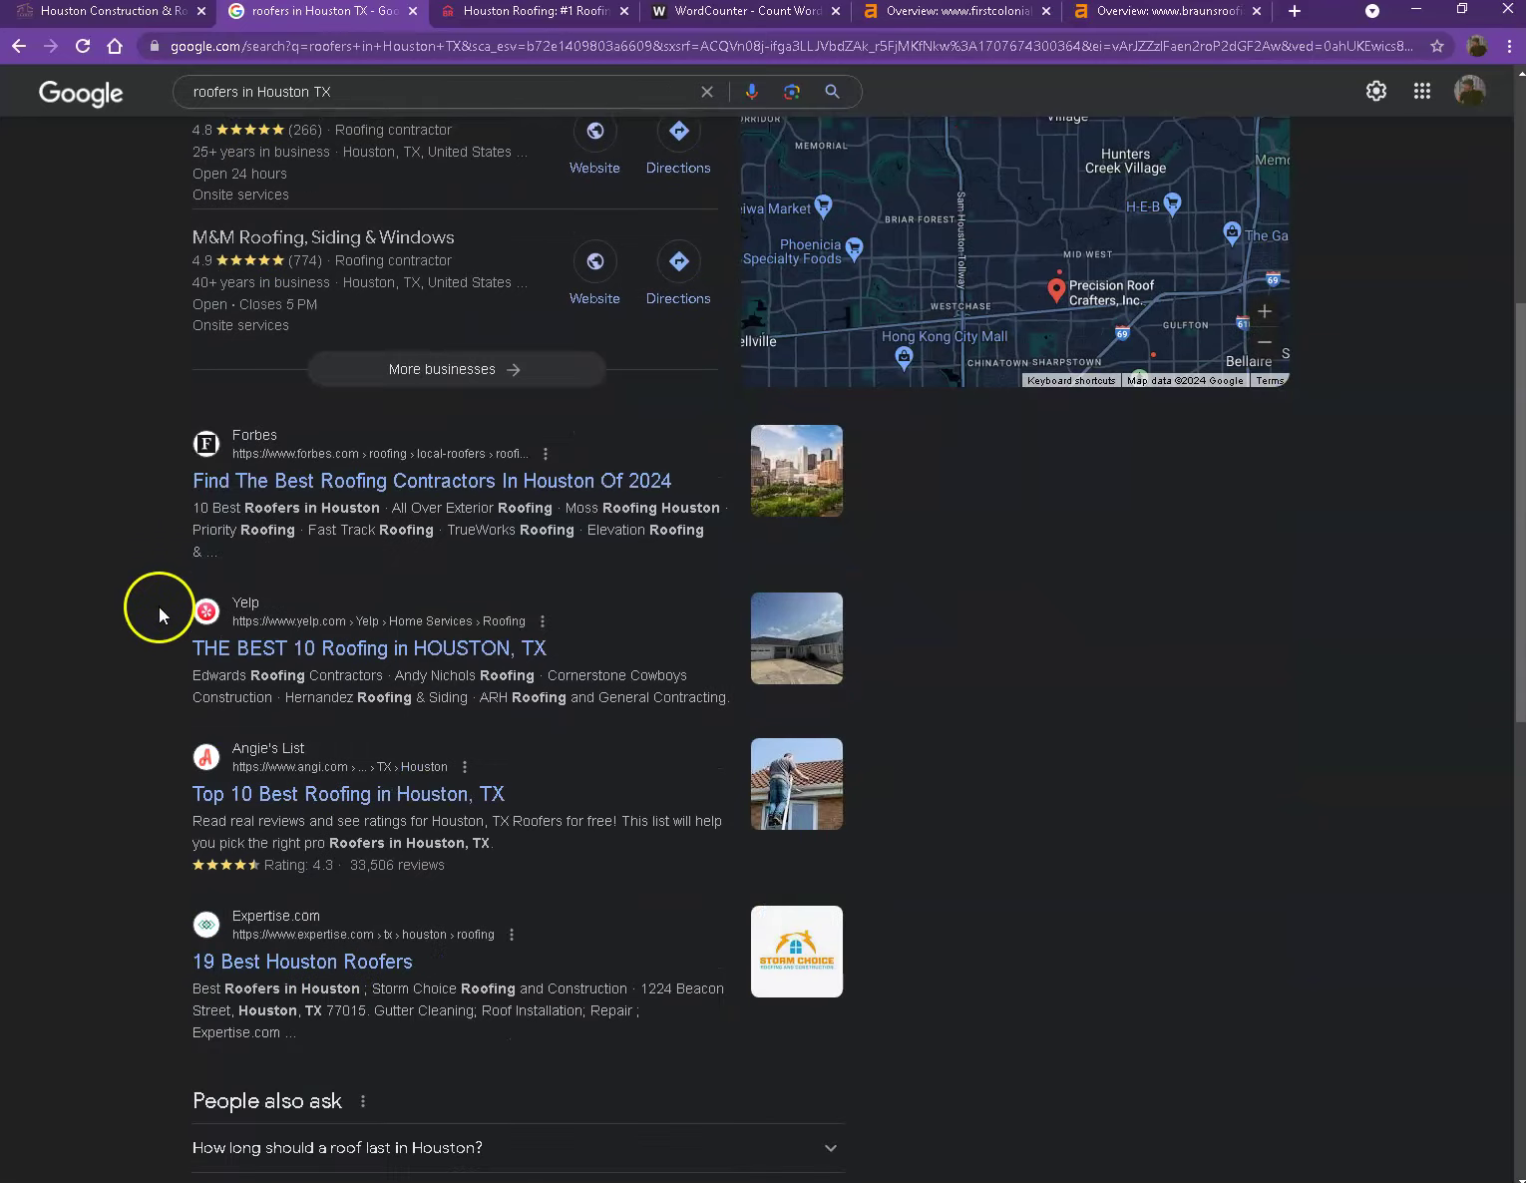
{"action": "scroll", "coordinate": [913, 743], "scroll_direction": "down", "scroll_amount": 5}
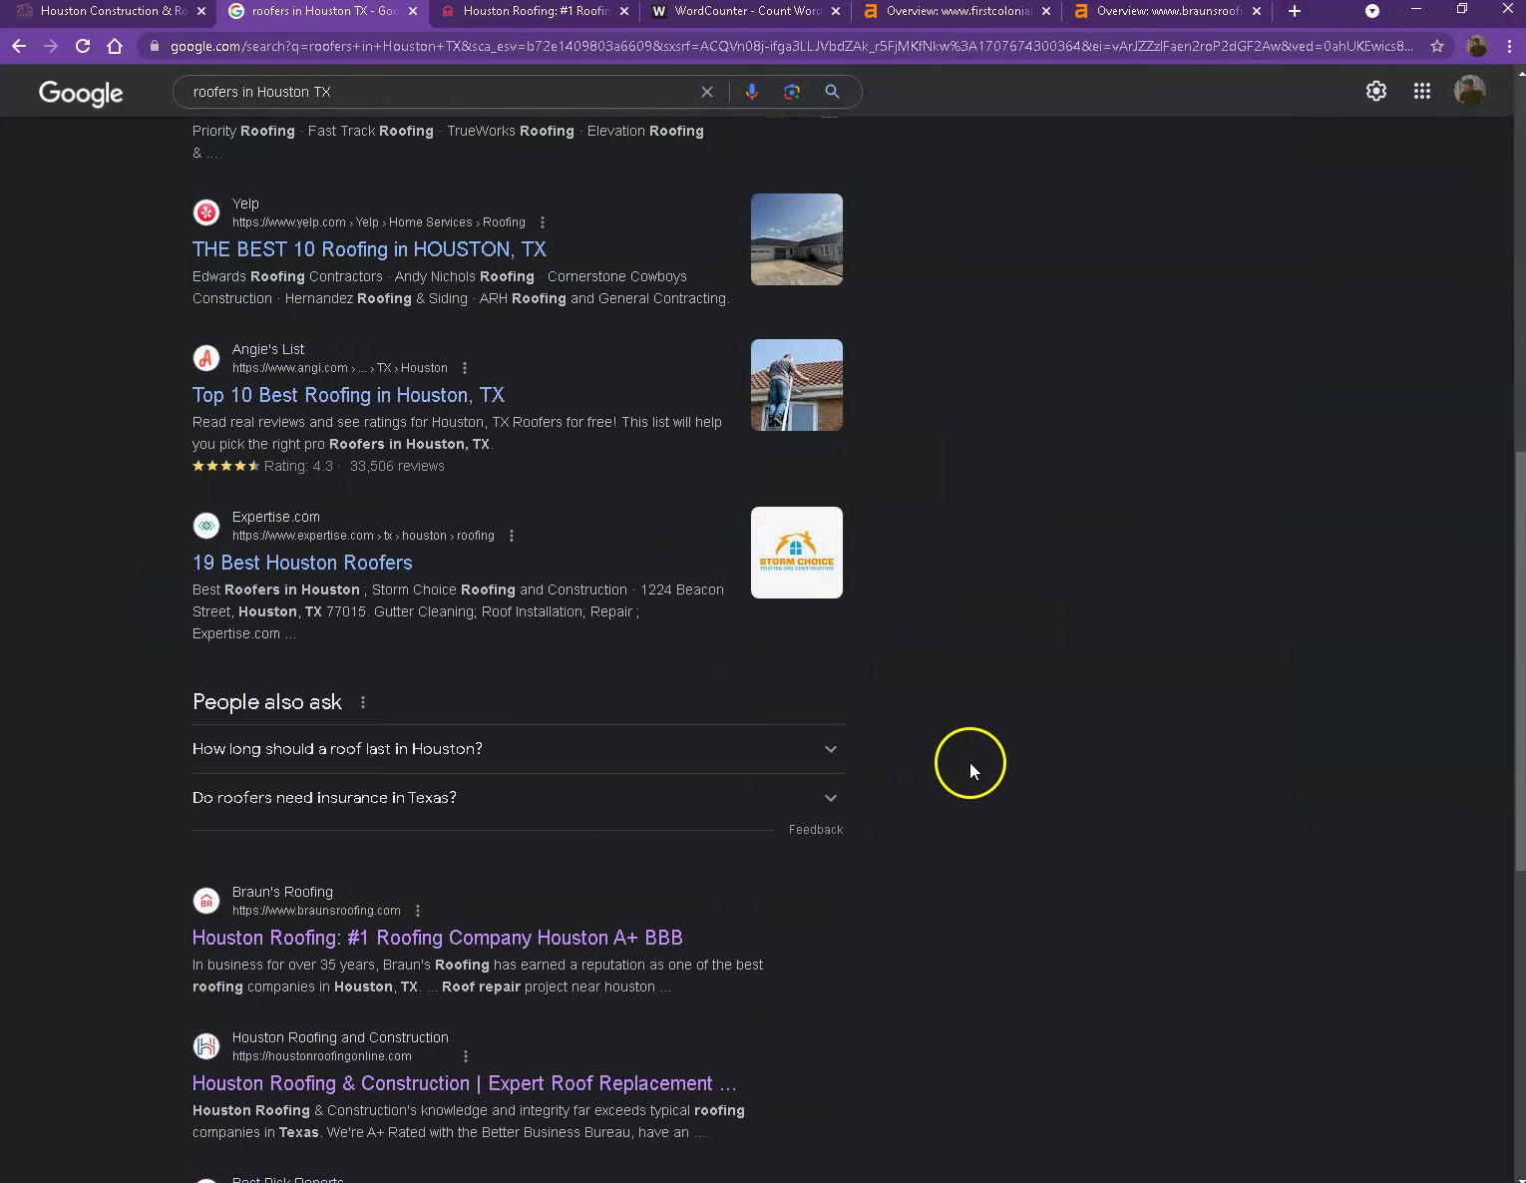
{"action": "scroll", "coordinate": [960, 768], "scroll_direction": "down", "scroll_amount": 1}
{"action": "scroll", "coordinate": [790, 893], "scroll_direction": "down", "scroll_amount": 4}
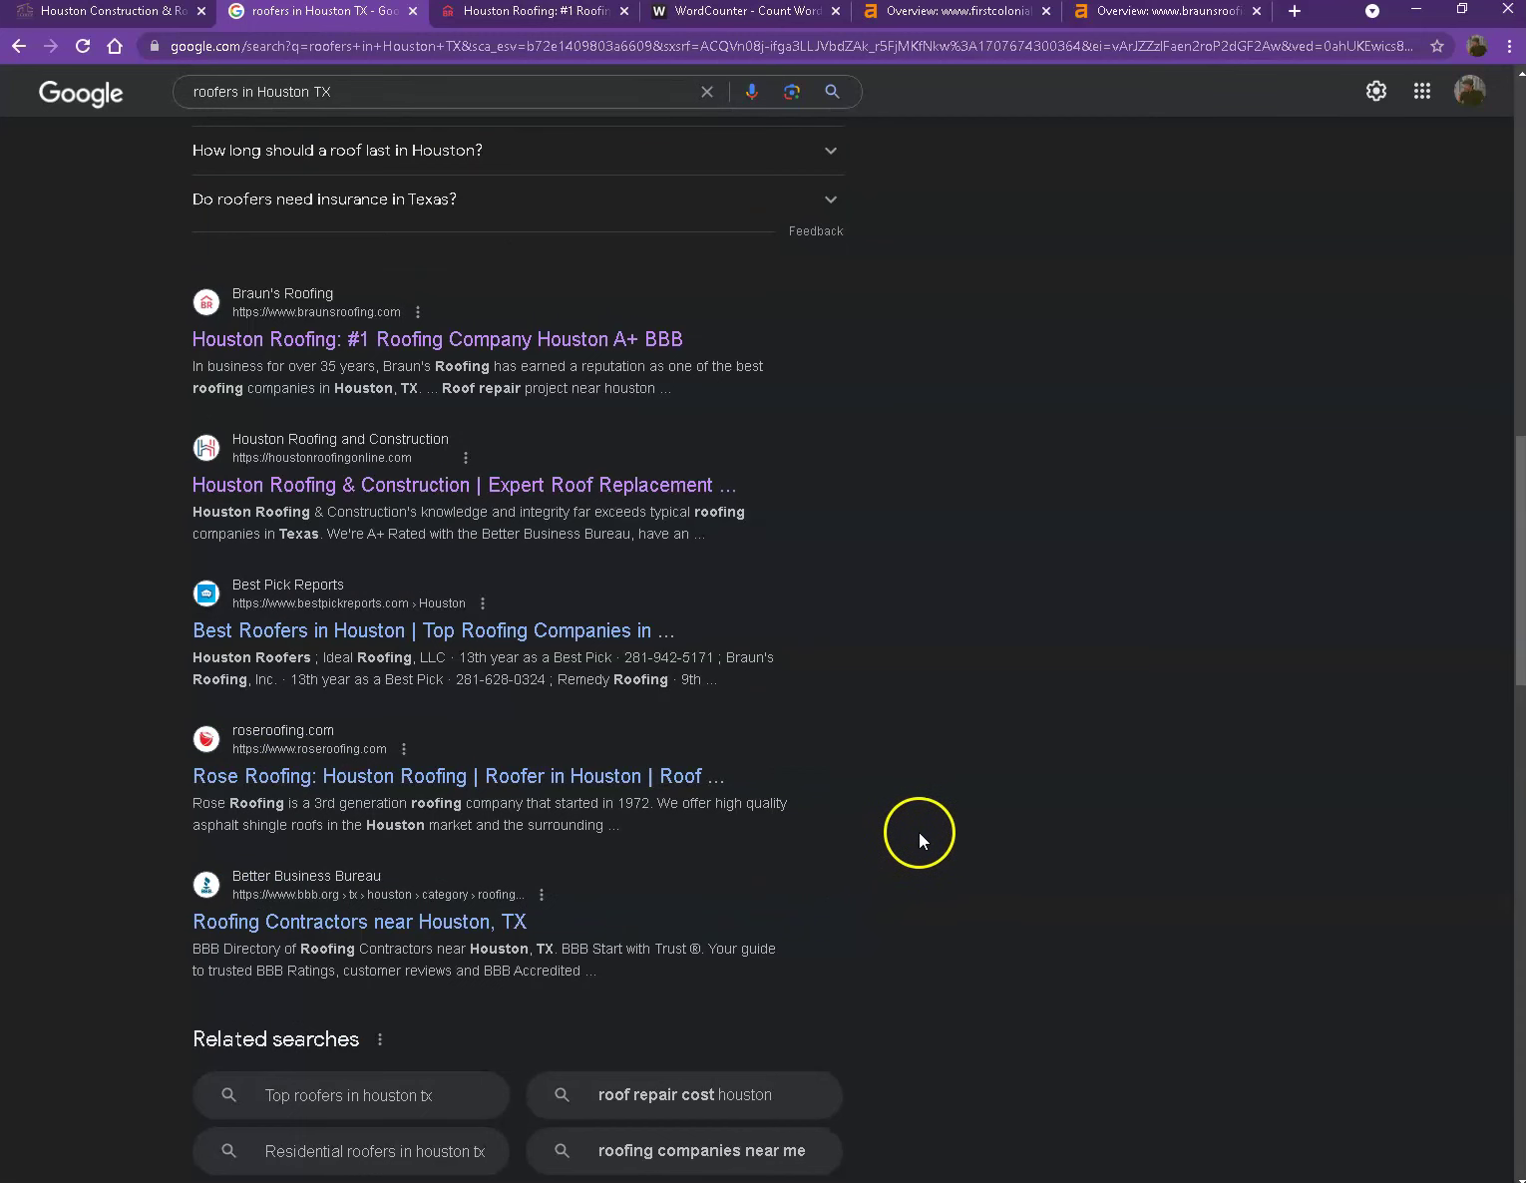
{"action": "scroll", "coordinate": [940, 818], "scroll_direction": "up", "scroll_amount": 15}
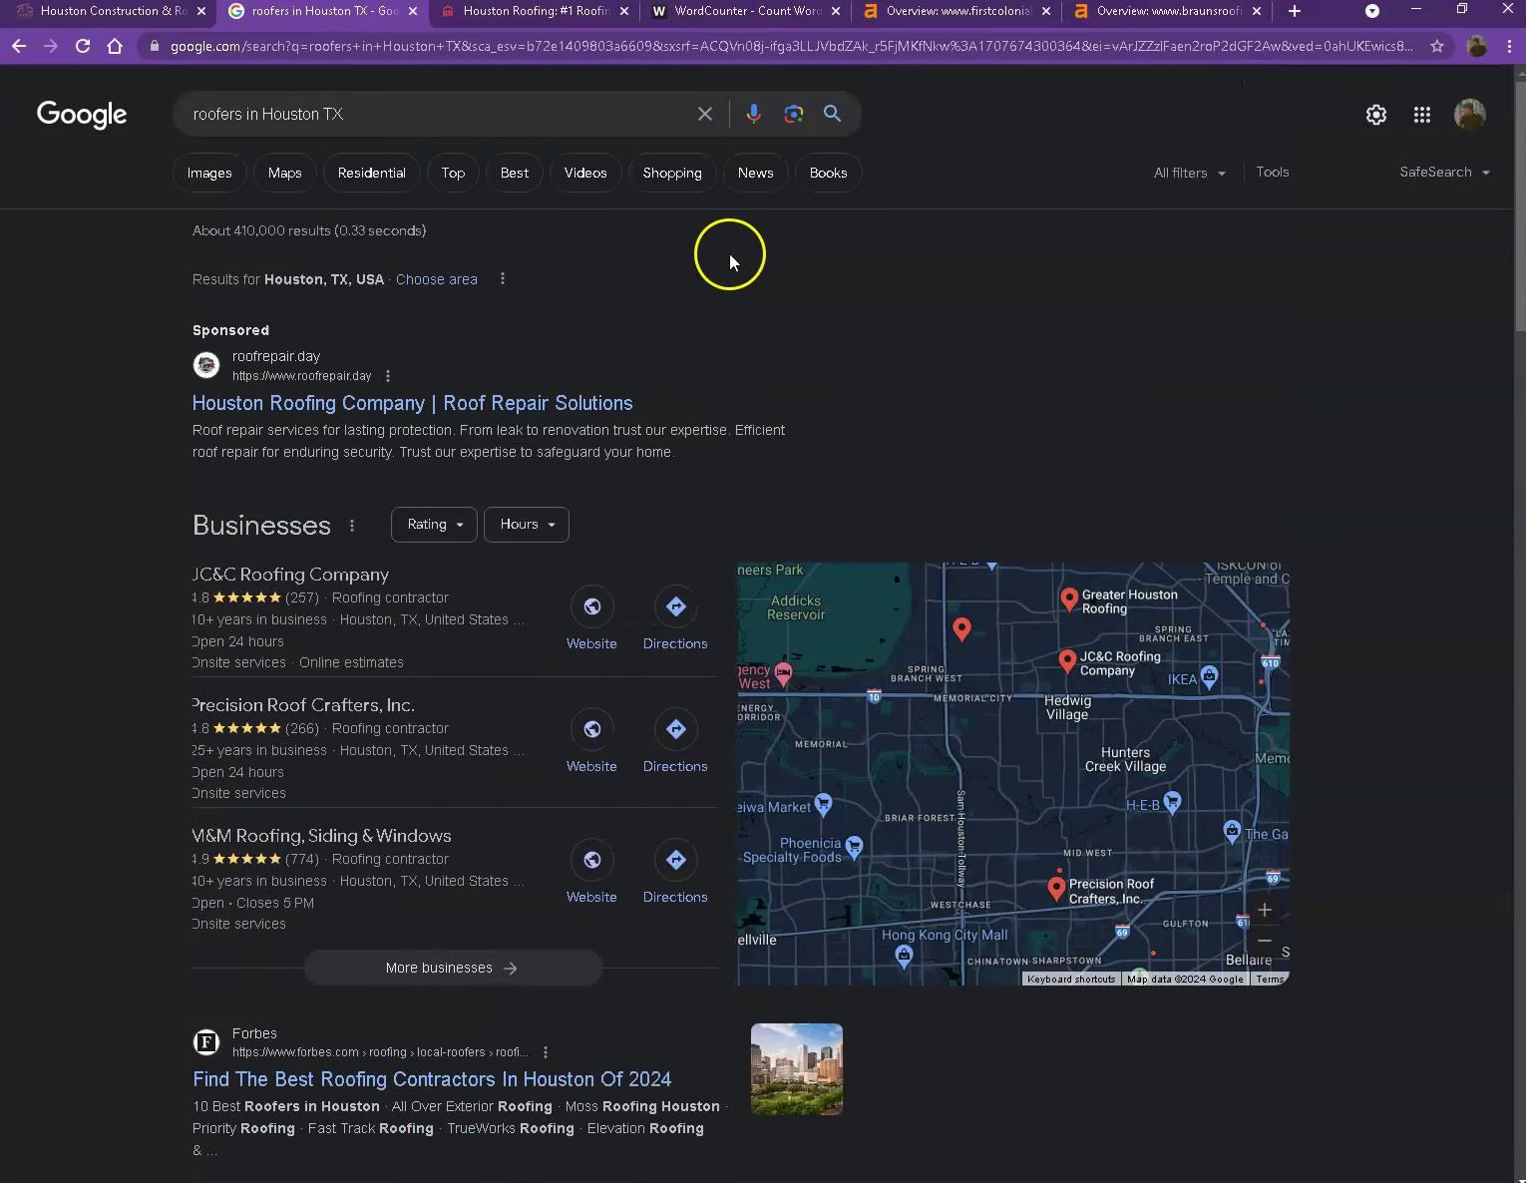
Step: Open braunsroofing.com and read past its testimonials to the 'Why choose Braun's Roofing?' section
{"action": "left_click", "coordinate": [506, 13]}
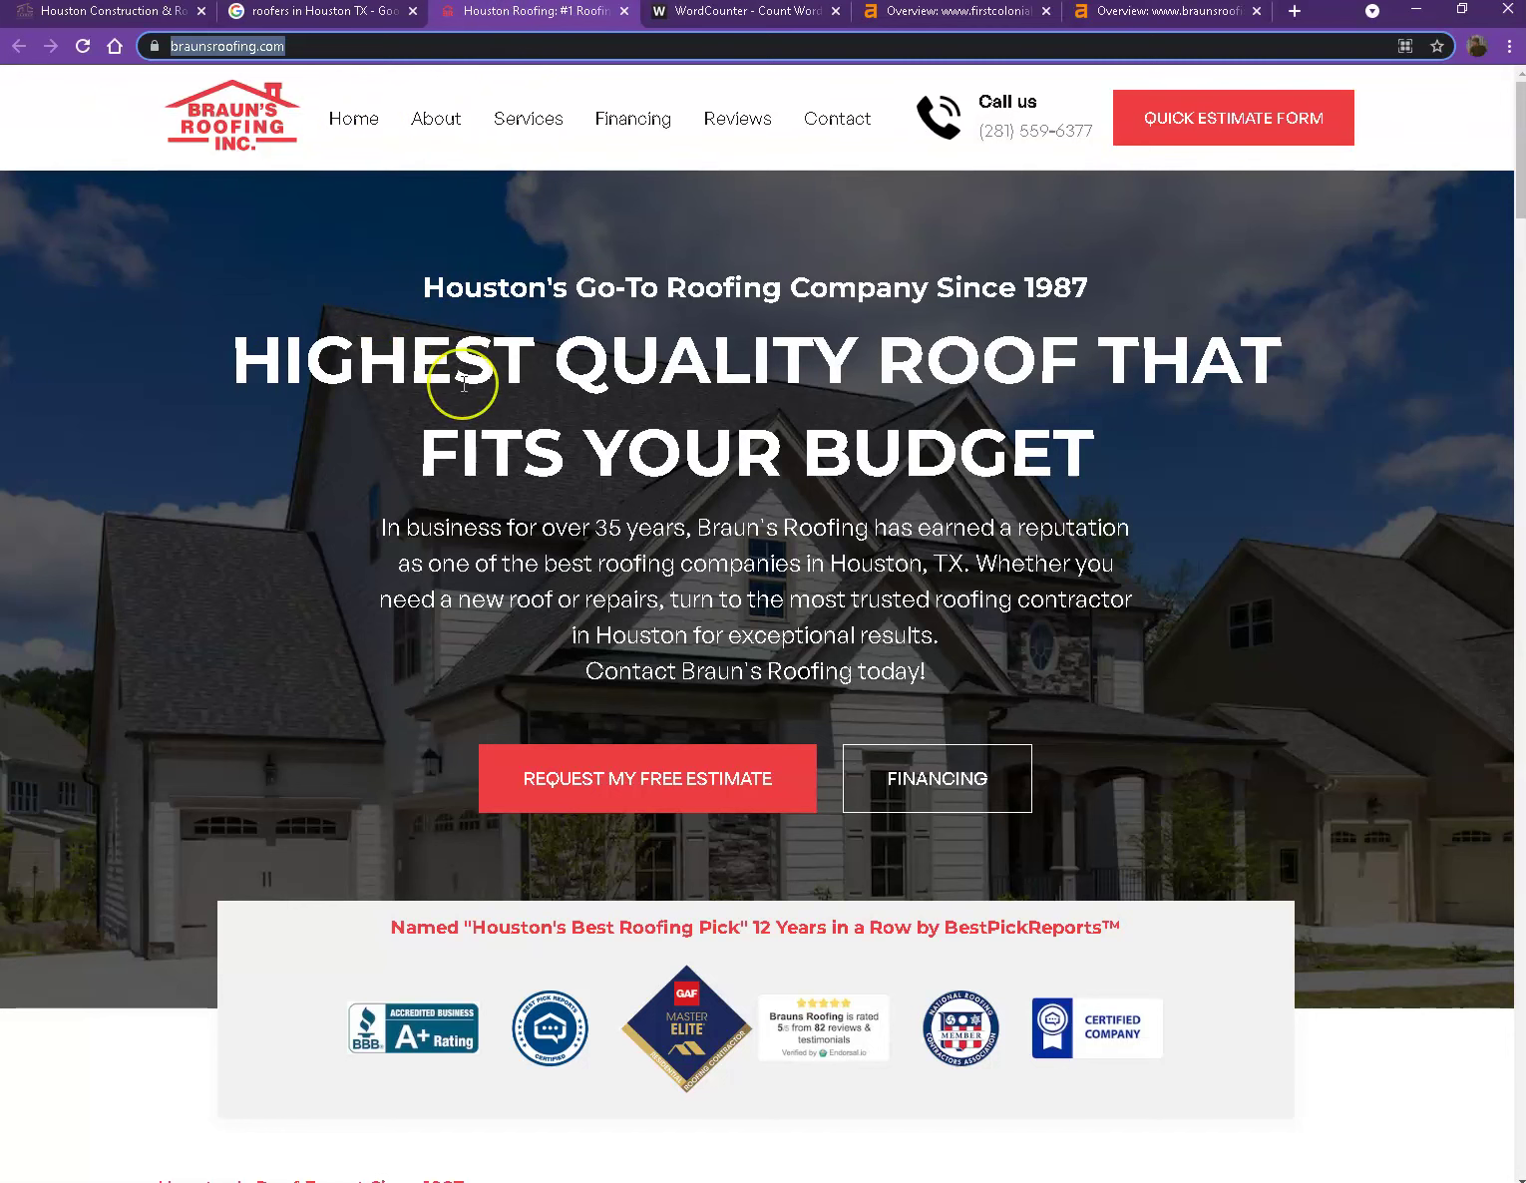
{"action": "scroll", "coordinate": [462, 379], "scroll_direction": "down", "scroll_amount": 4}
{"action": "scroll", "coordinate": [464, 384], "scroll_direction": "down", "scroll_amount": 7}
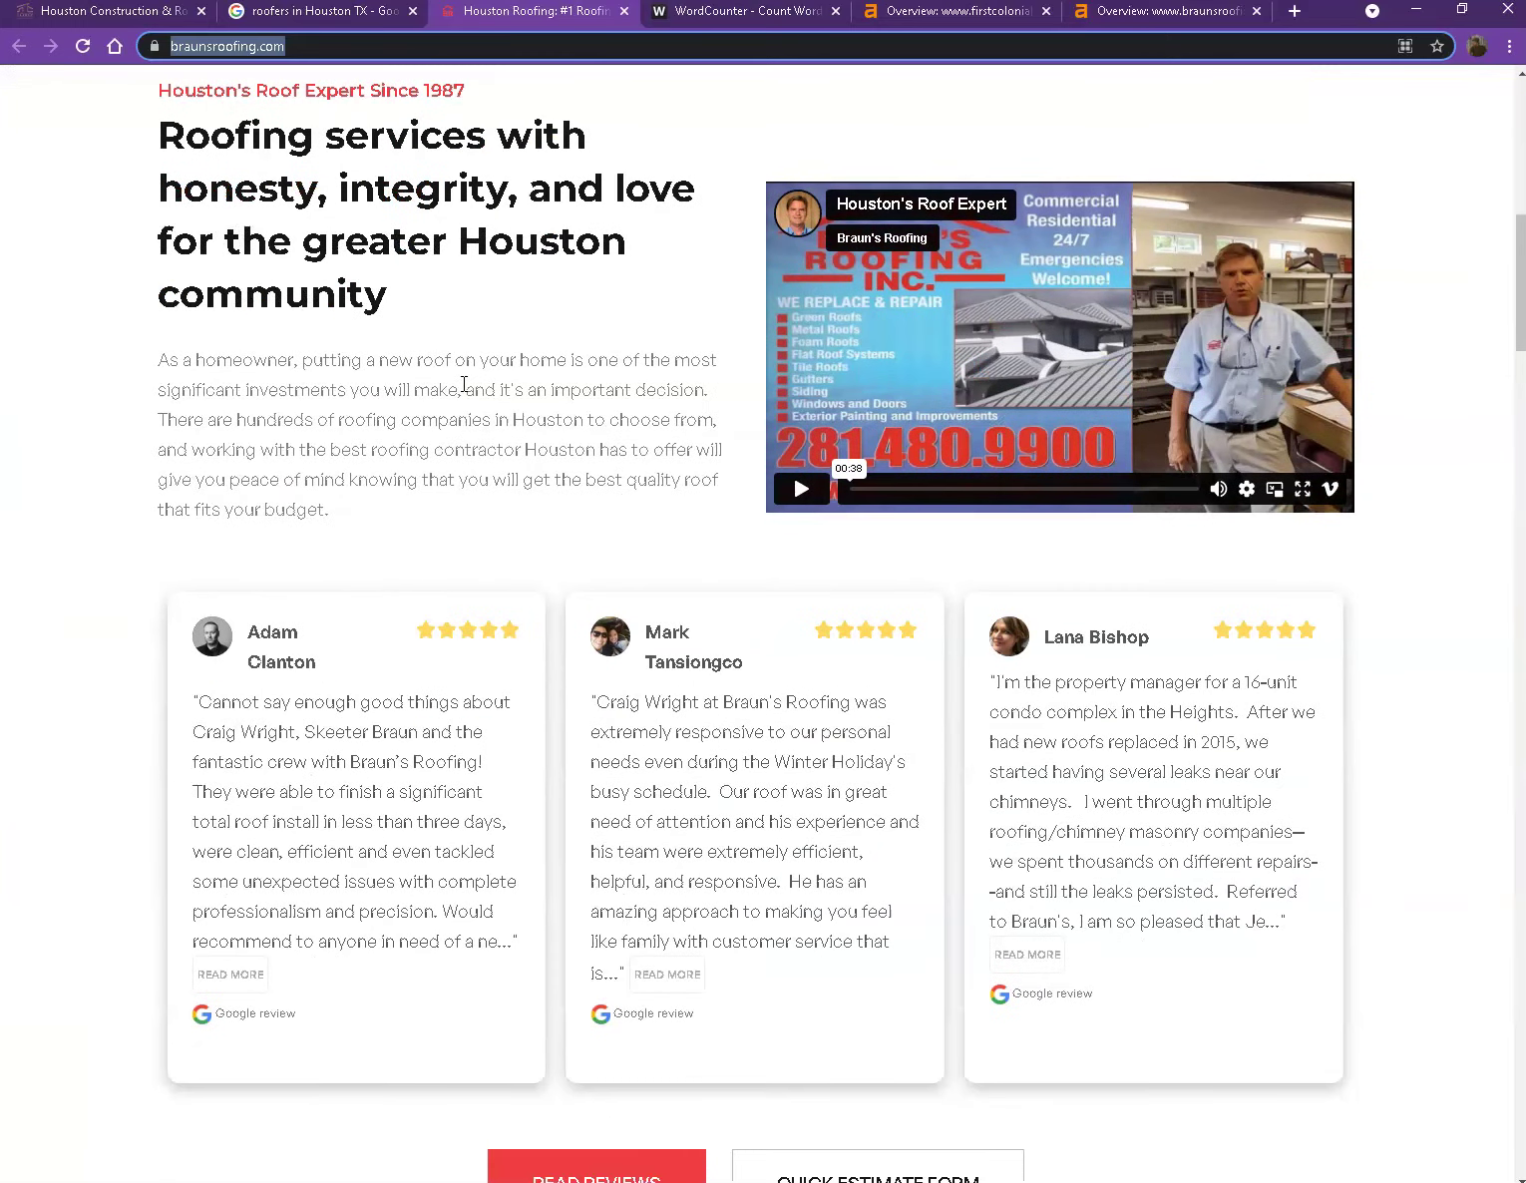
{"action": "scroll", "coordinate": [504, 354], "scroll_direction": "up", "scroll_amount": 4}
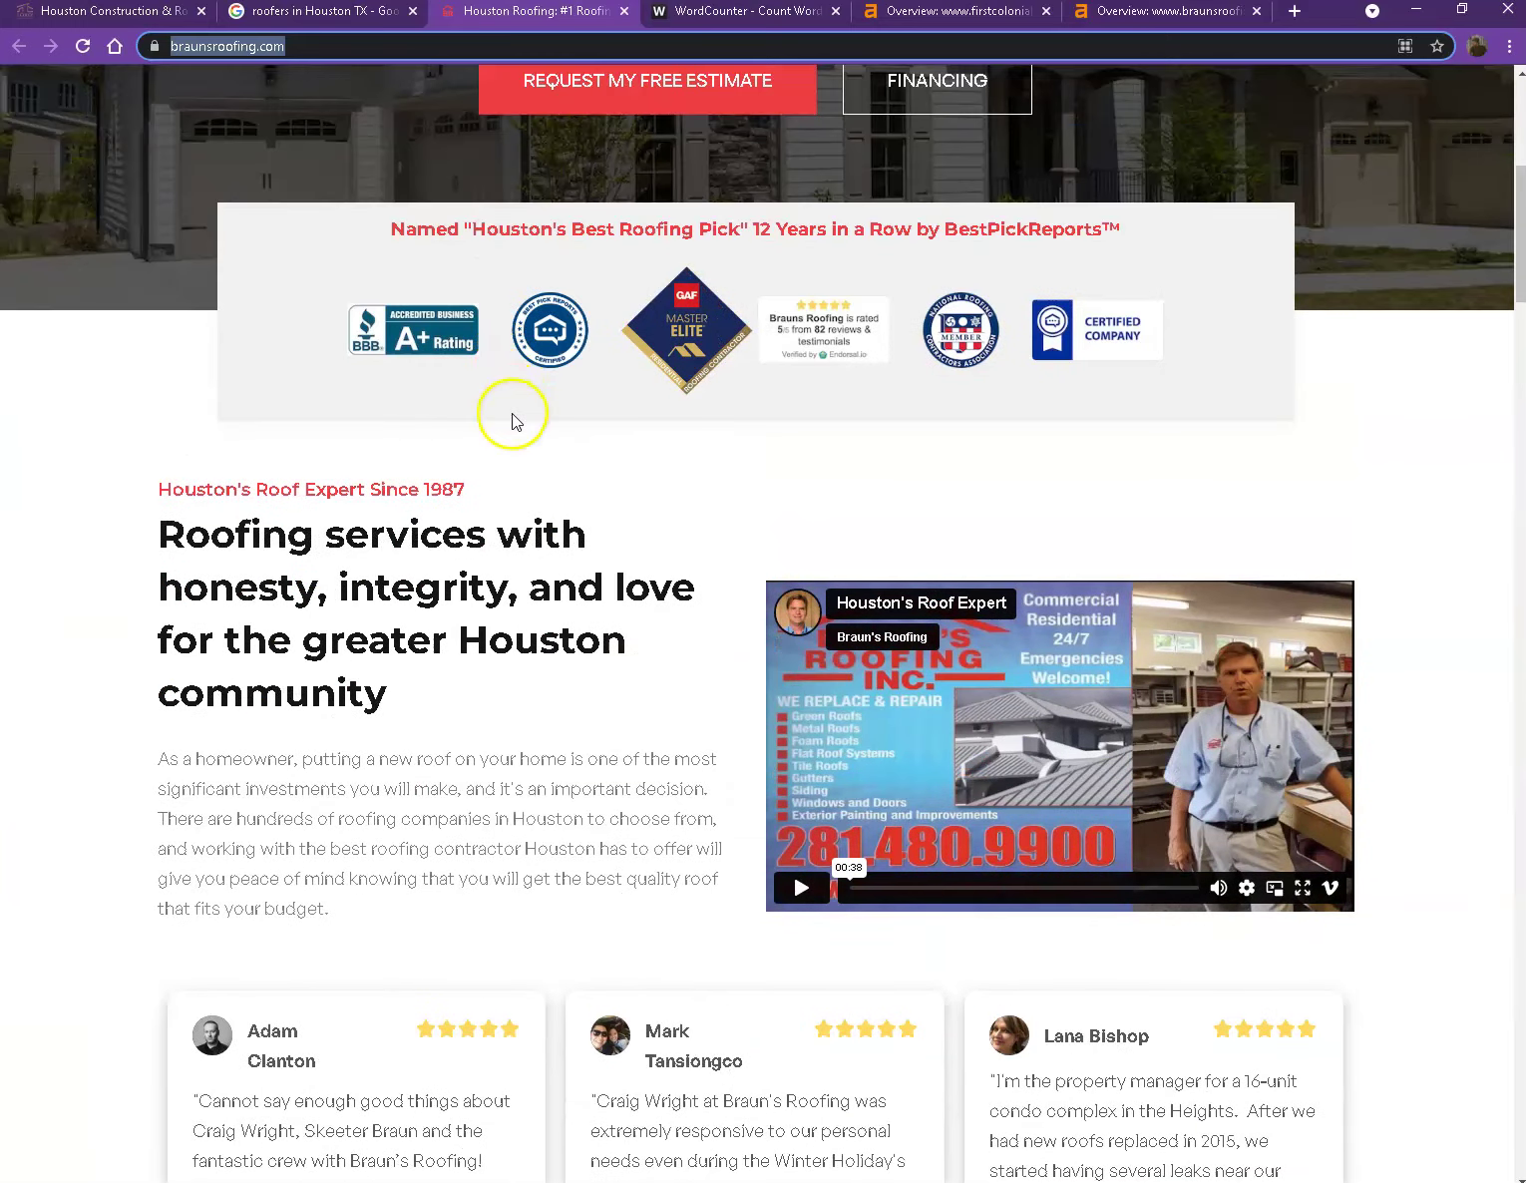
{"action": "scroll", "coordinate": [512, 419], "scroll_direction": "down", "scroll_amount": 12}
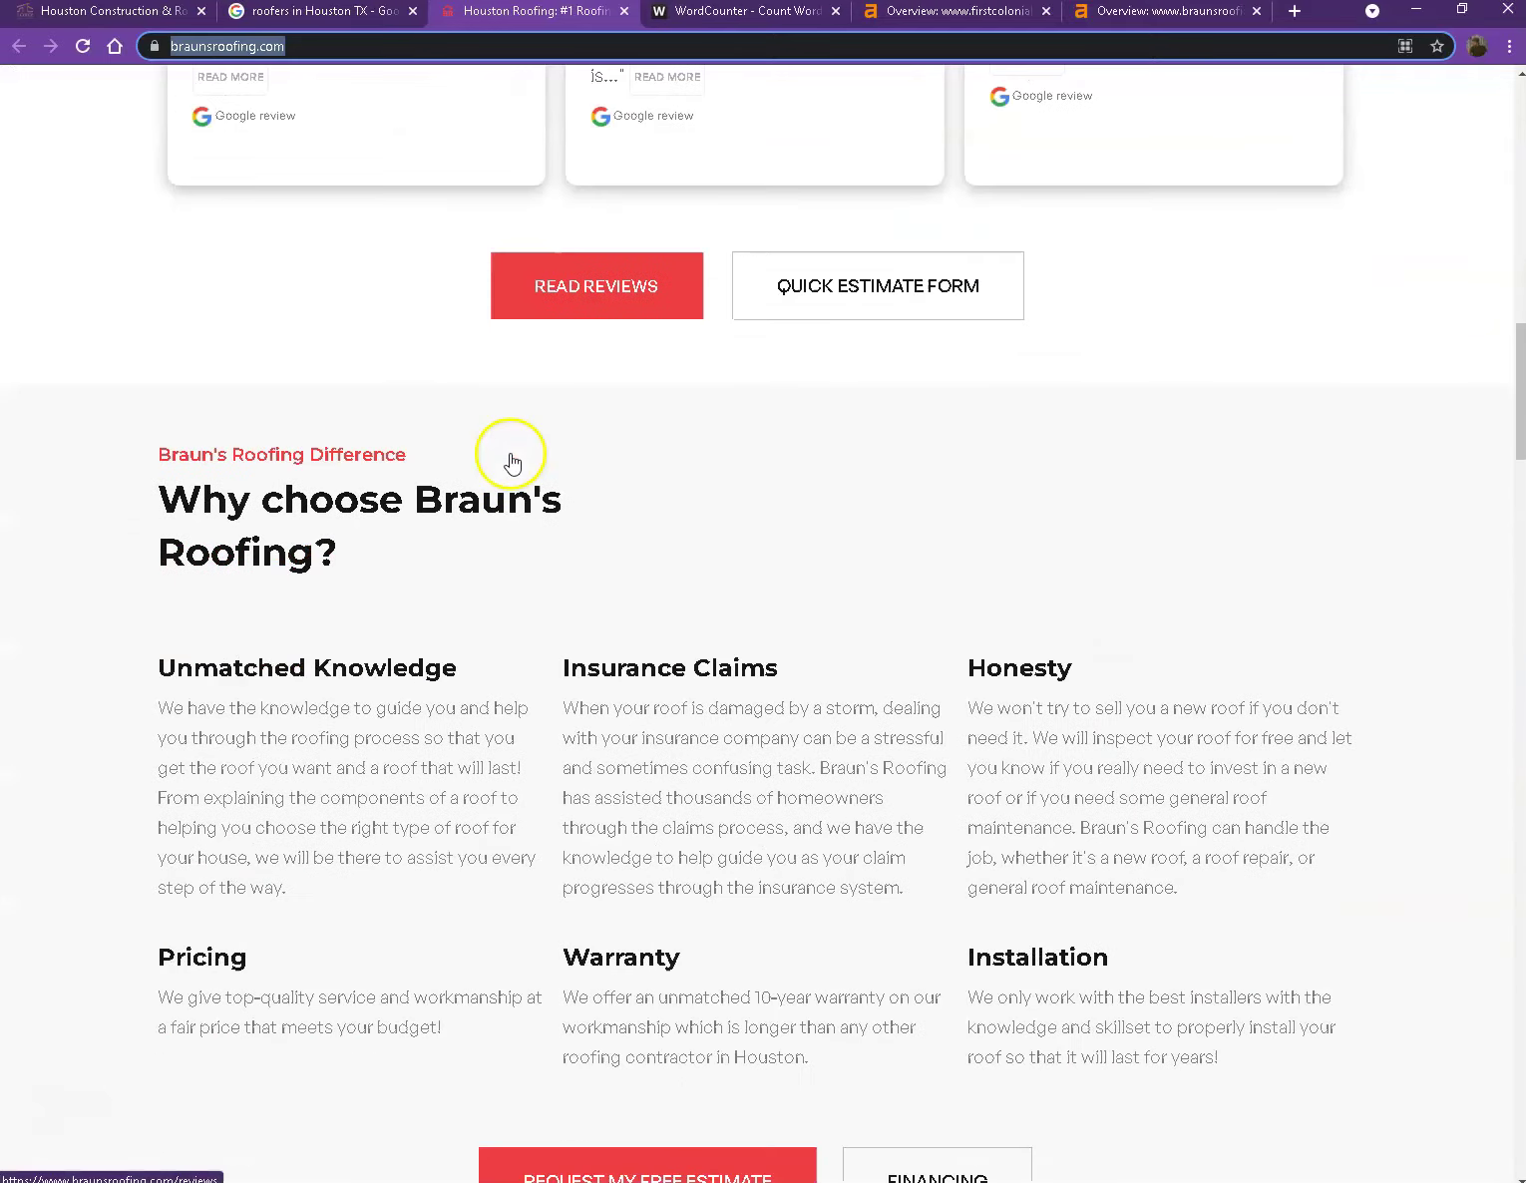
{"action": "scroll", "coordinate": [511, 460], "scroll_direction": "down", "scroll_amount": 3}
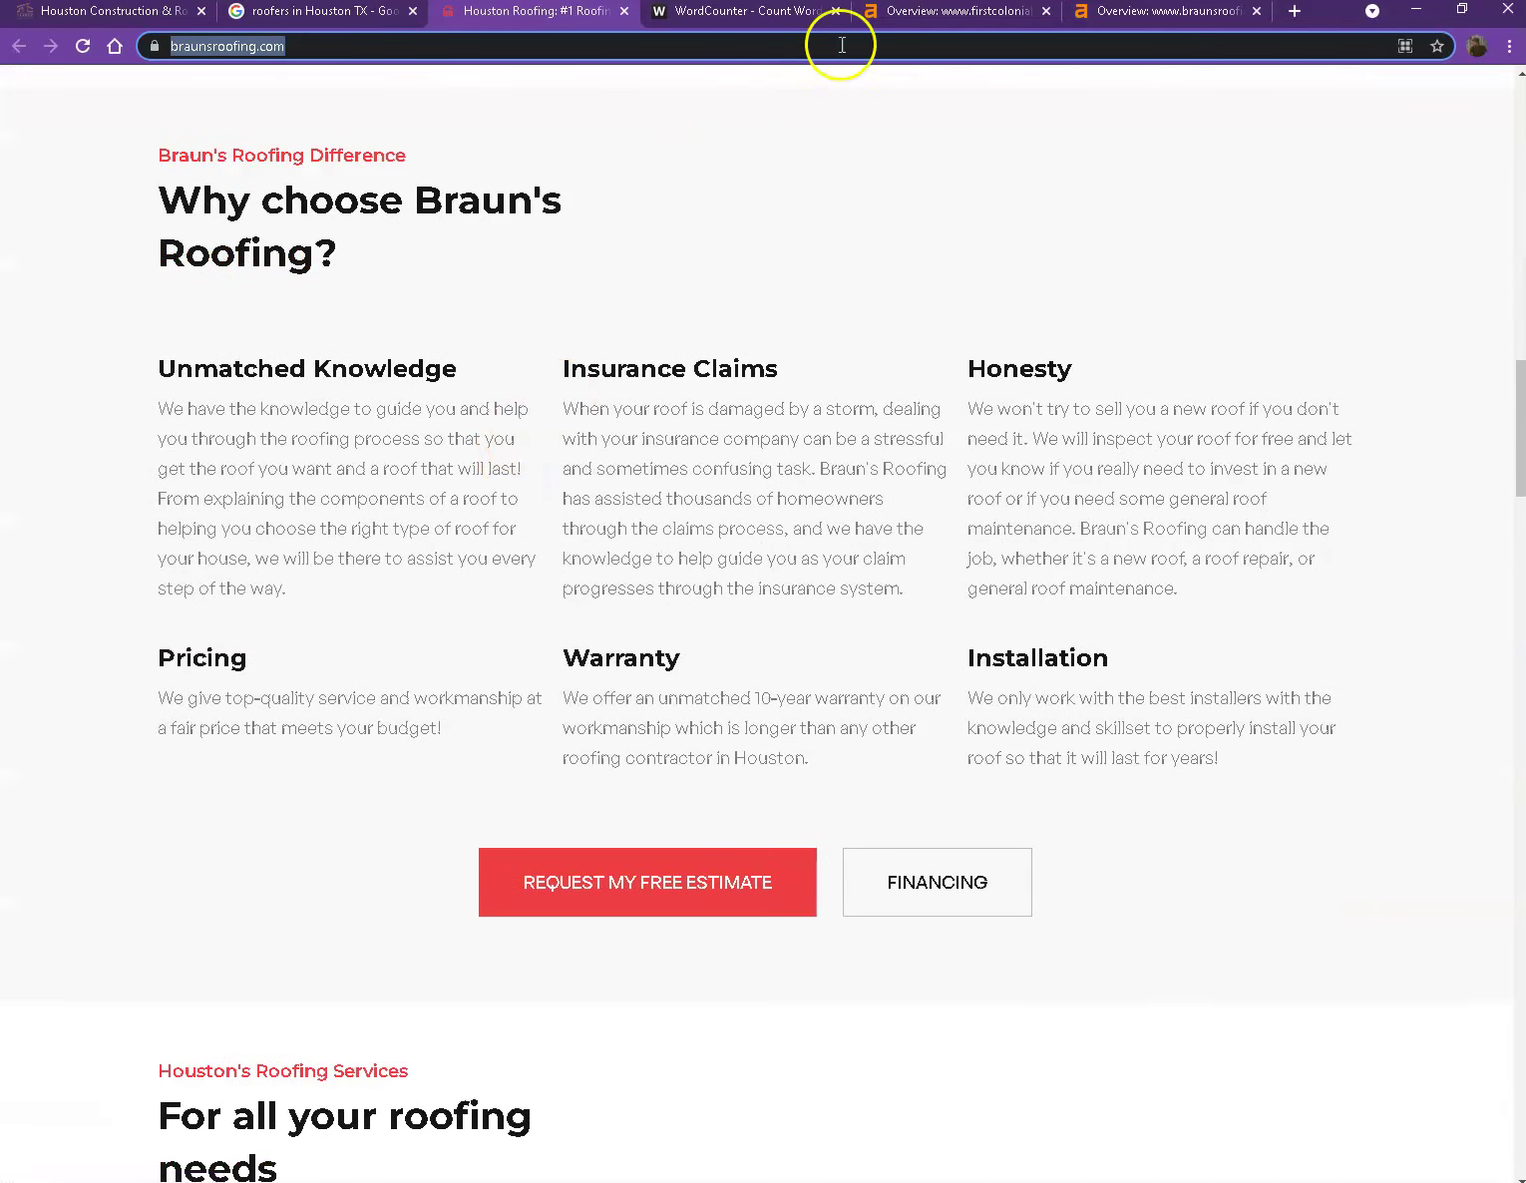
Step: Check First Colonial's Ahrefs overview (DR 0, 3 backlinks), then braunsroofing.com's (DR 4.3, 279 keywords)
{"action": "left_click", "coordinate": [913, 17]}
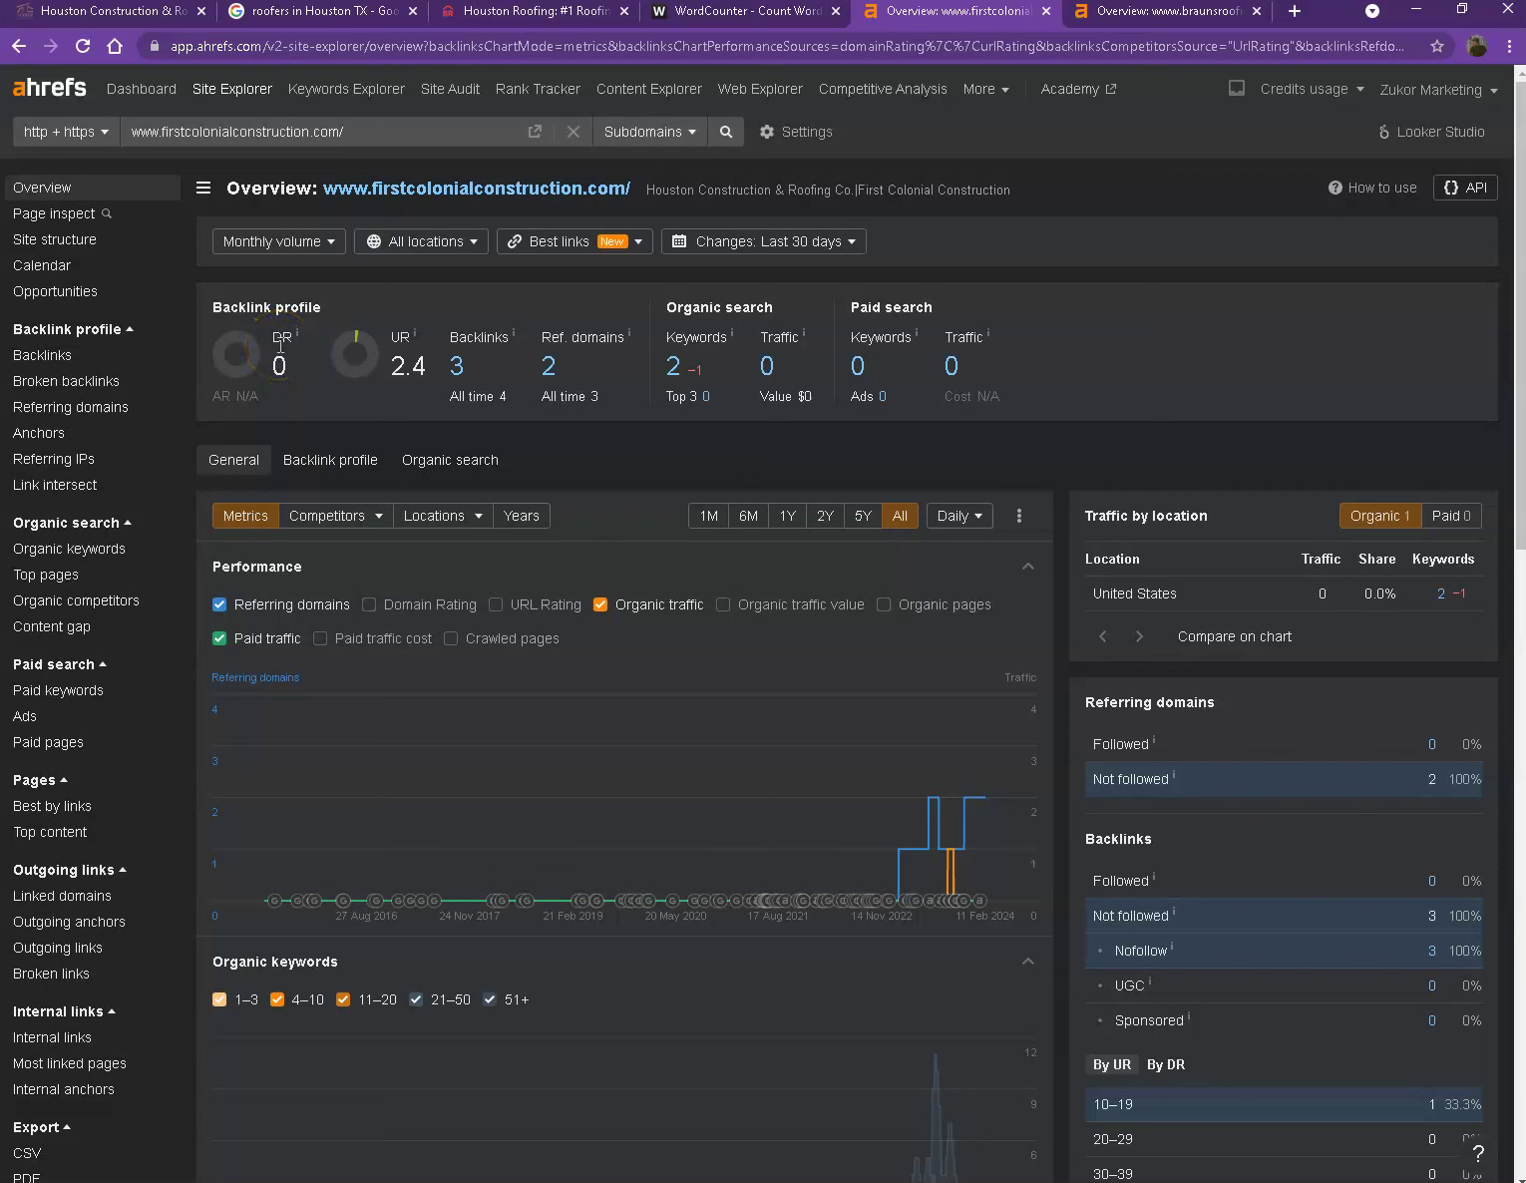
{"action": "left_click", "coordinate": [394, 337]}
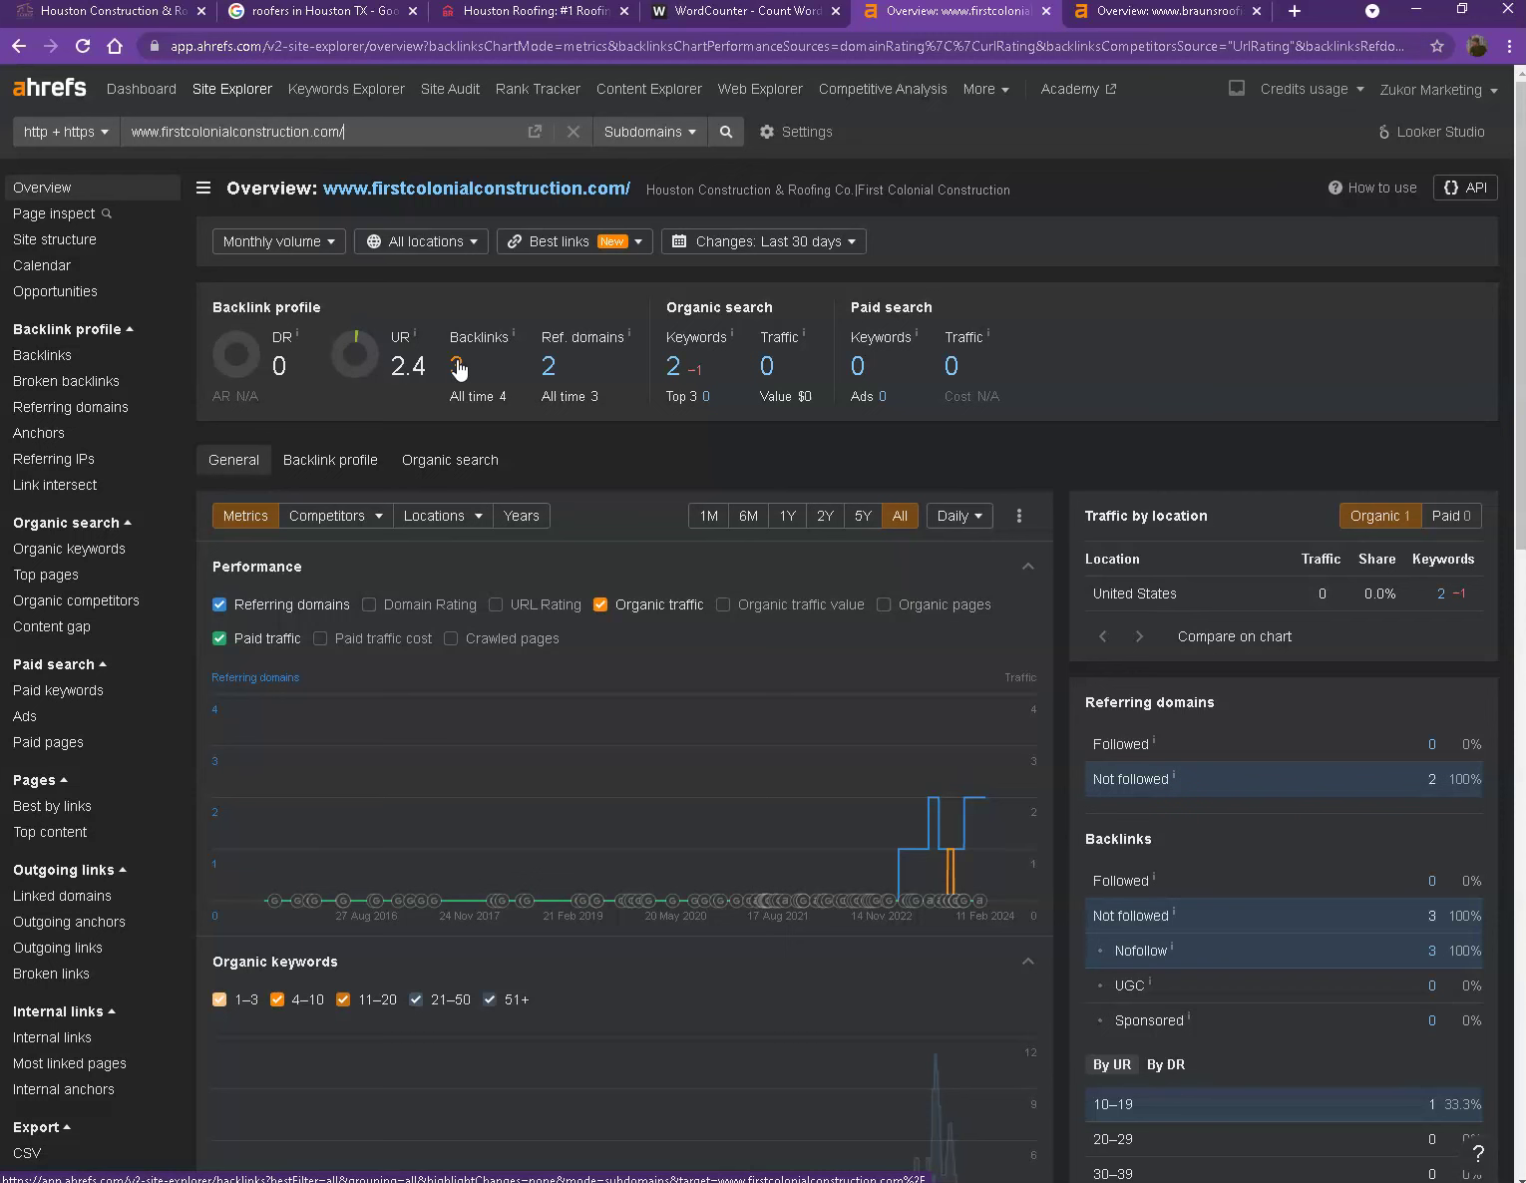
{"action": "left_click", "coordinate": [1118, 28]}
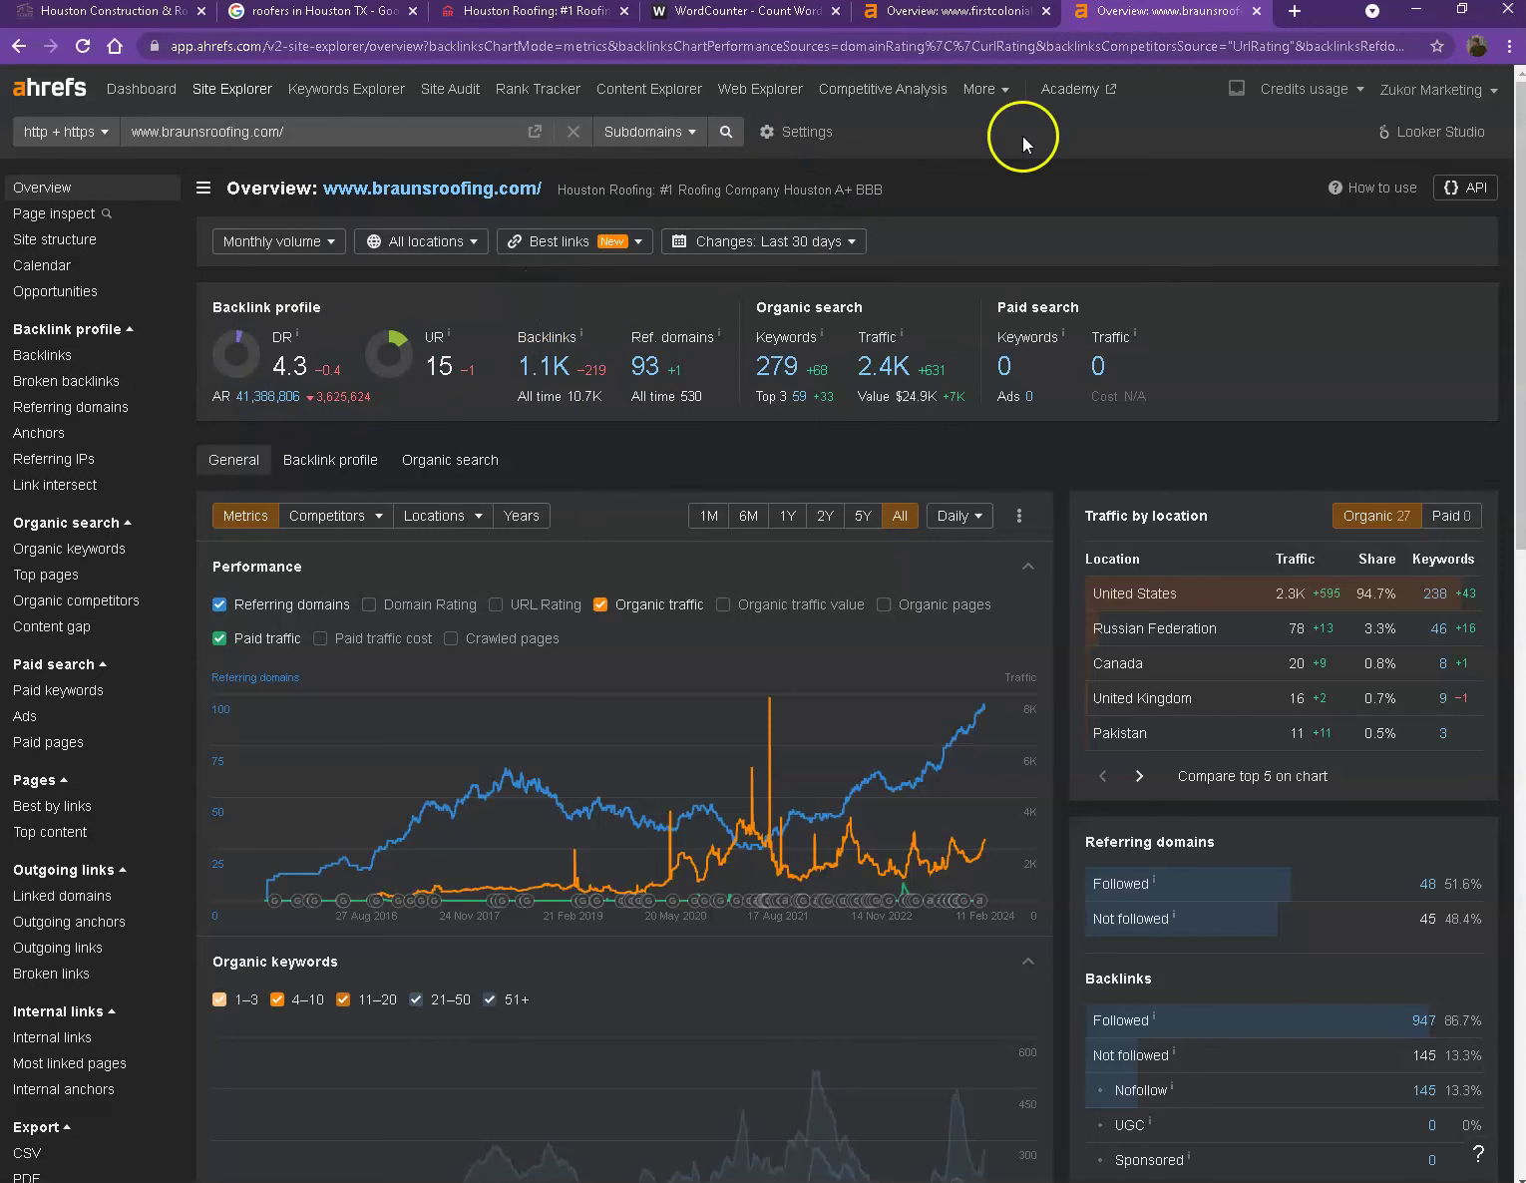
Step: Compare the First Colonial and Braun's Roofing Ahrefs overviews and look at Braun's backlinks
{"action": "left_click", "coordinate": [983, 12]}
{"action": "left_click", "coordinate": [1144, 22]}
{"action": "left_click", "coordinate": [542, 371]}
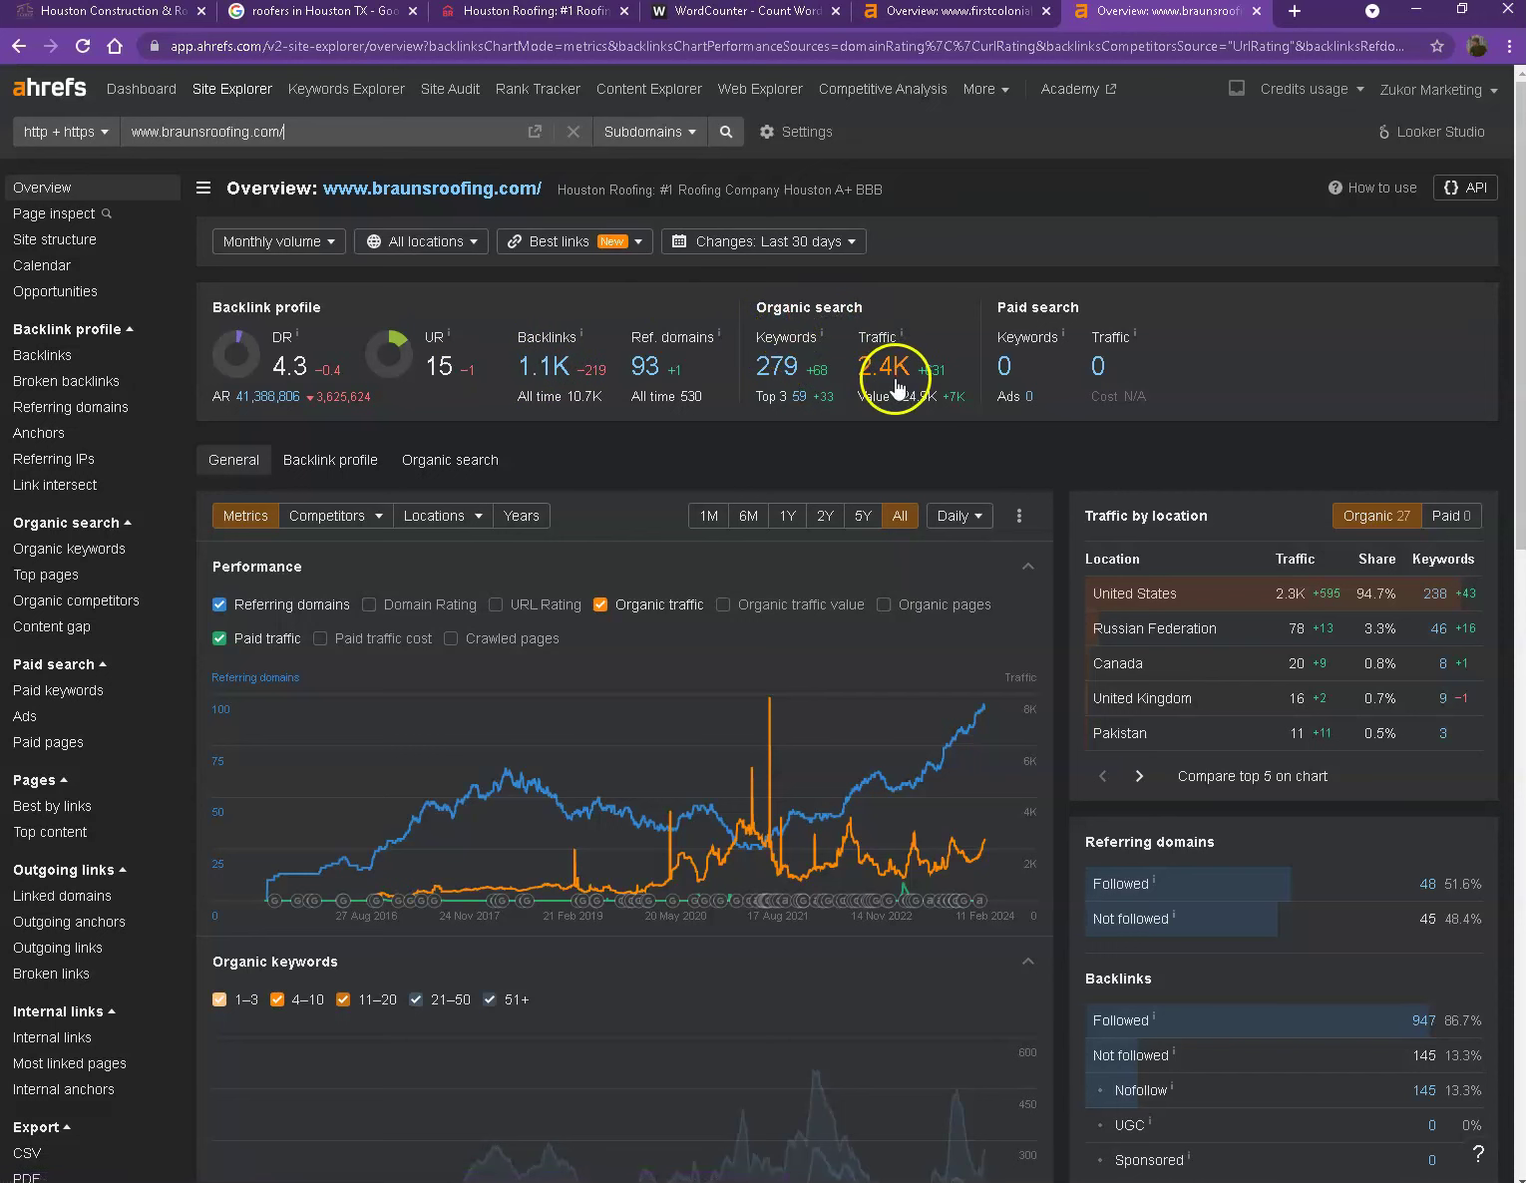
Step: Open braunsroofing.com's 93 referring domains and 279 keywords reports in new tabs
{"action": "right_click", "coordinate": [643, 375]}
{"action": "left_click", "coordinate": [723, 382]}
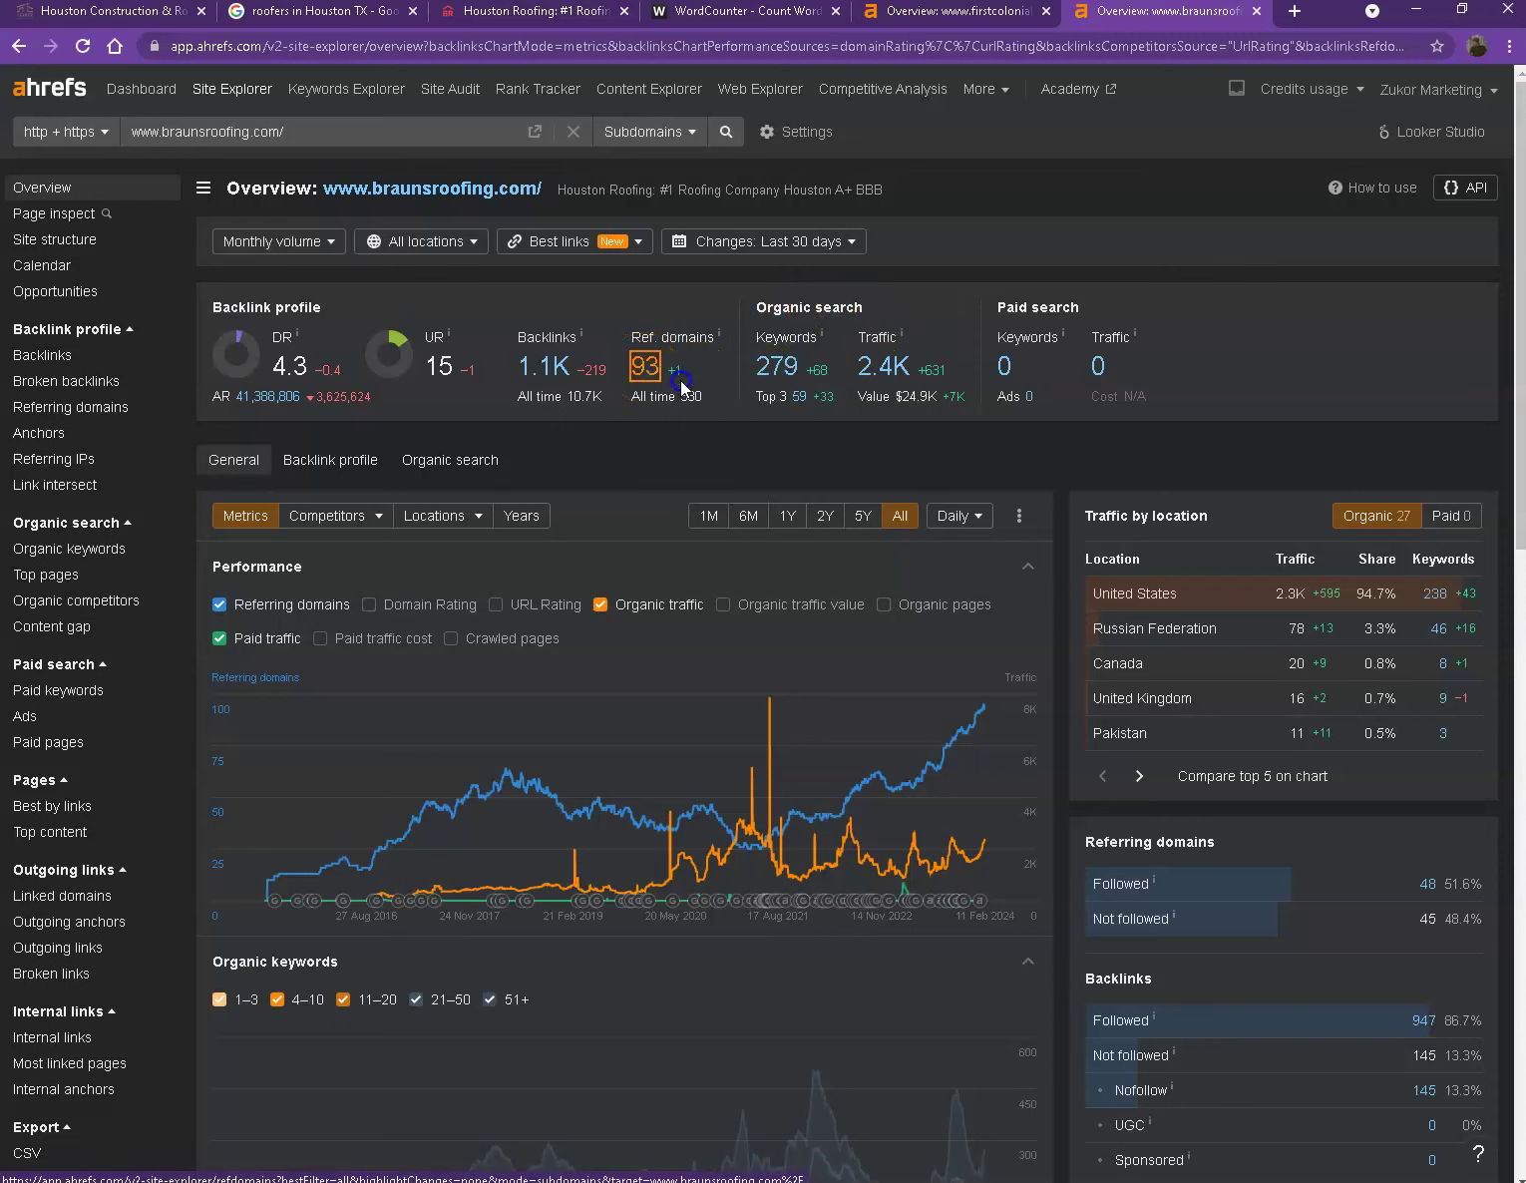
{"action": "right_click", "coordinate": [777, 369]}
{"action": "left_click", "coordinate": [813, 382]}
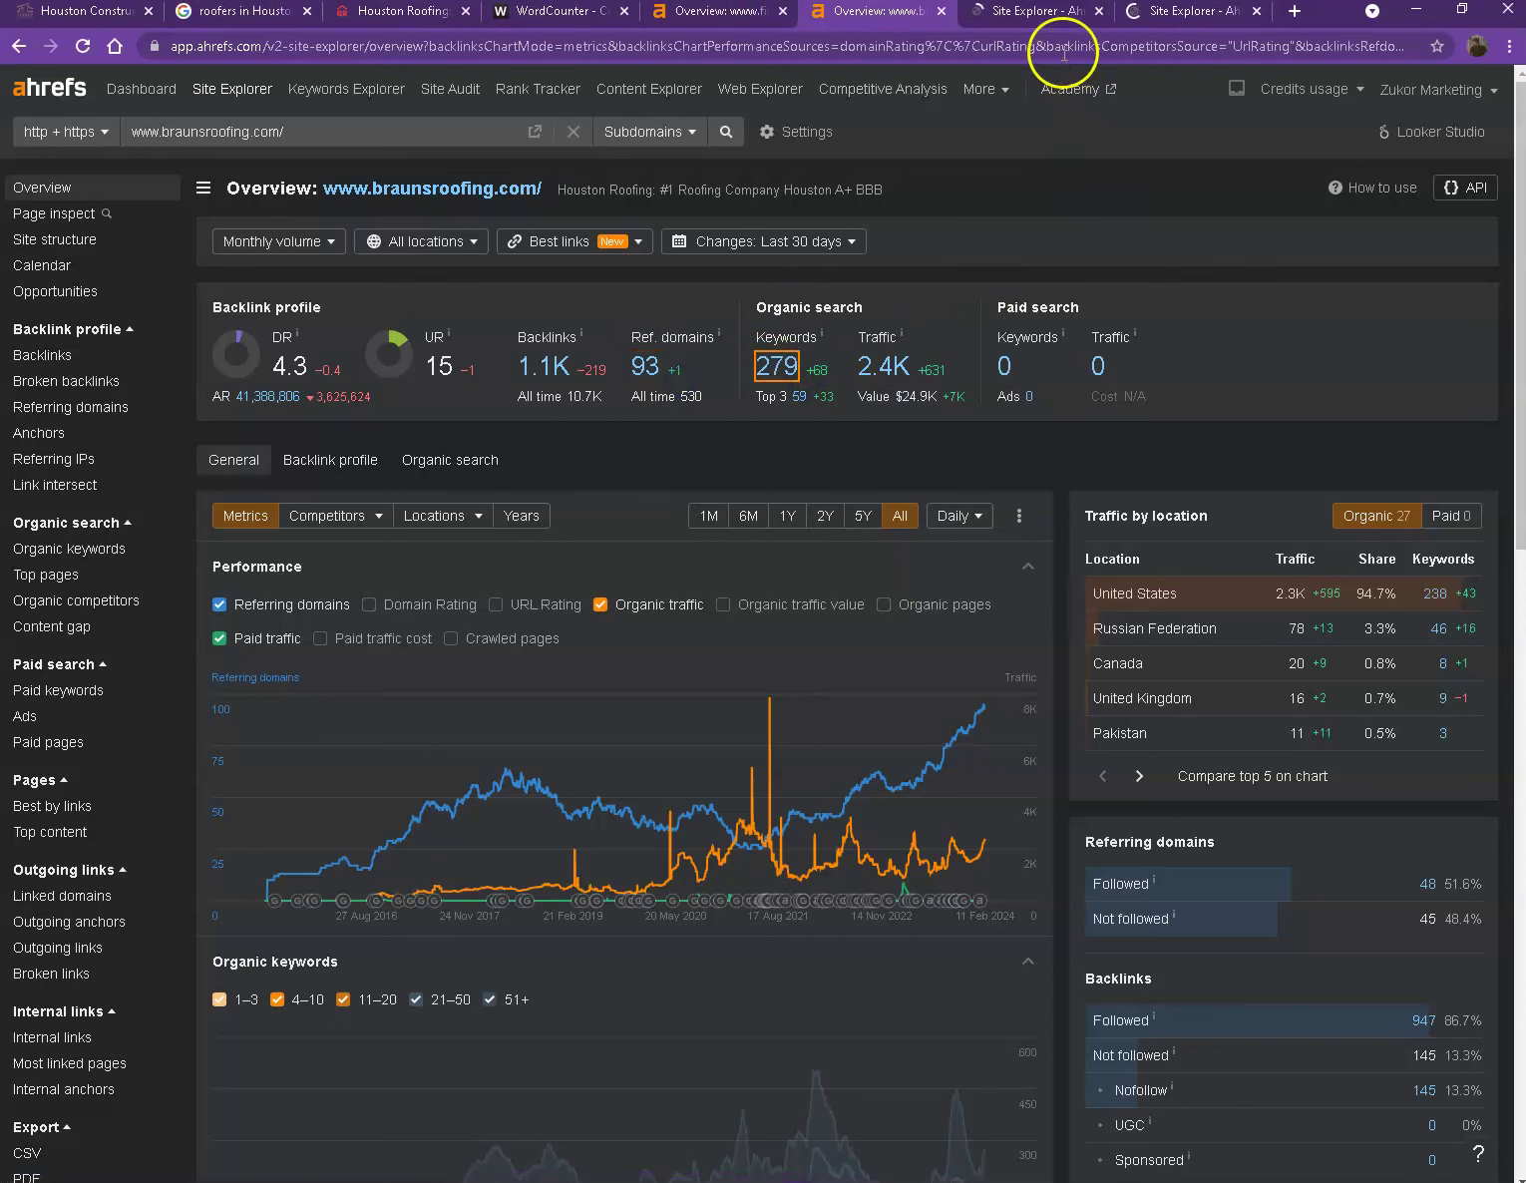
Step: Scan braunsroofing.com's 93 referring domains, led by homestead.com (DR 91) and yellowpages.com (DR 90)
{"action": "left_click", "coordinate": [1038, 12]}
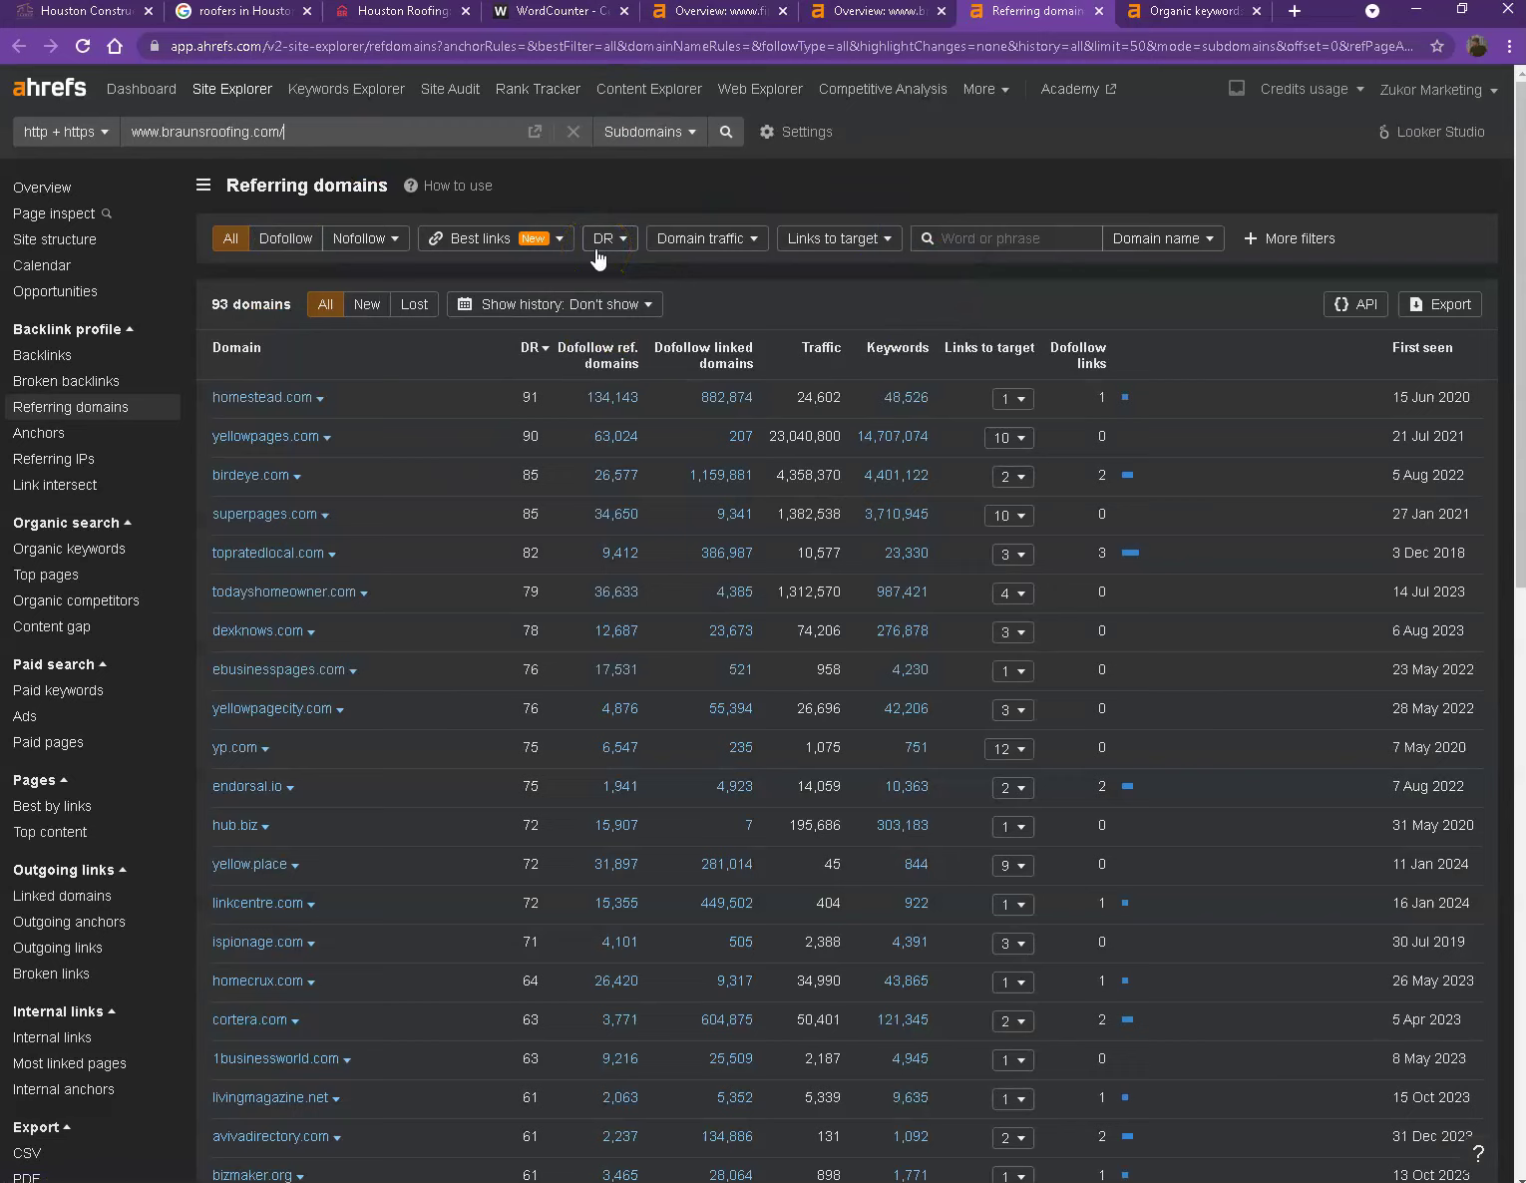
{"action": "scroll", "coordinate": [491, 447], "scroll_direction": "down", "scroll_amount": 3}
{"action": "scroll", "coordinate": [491, 446], "scroll_direction": "down", "scroll_amount": 6}
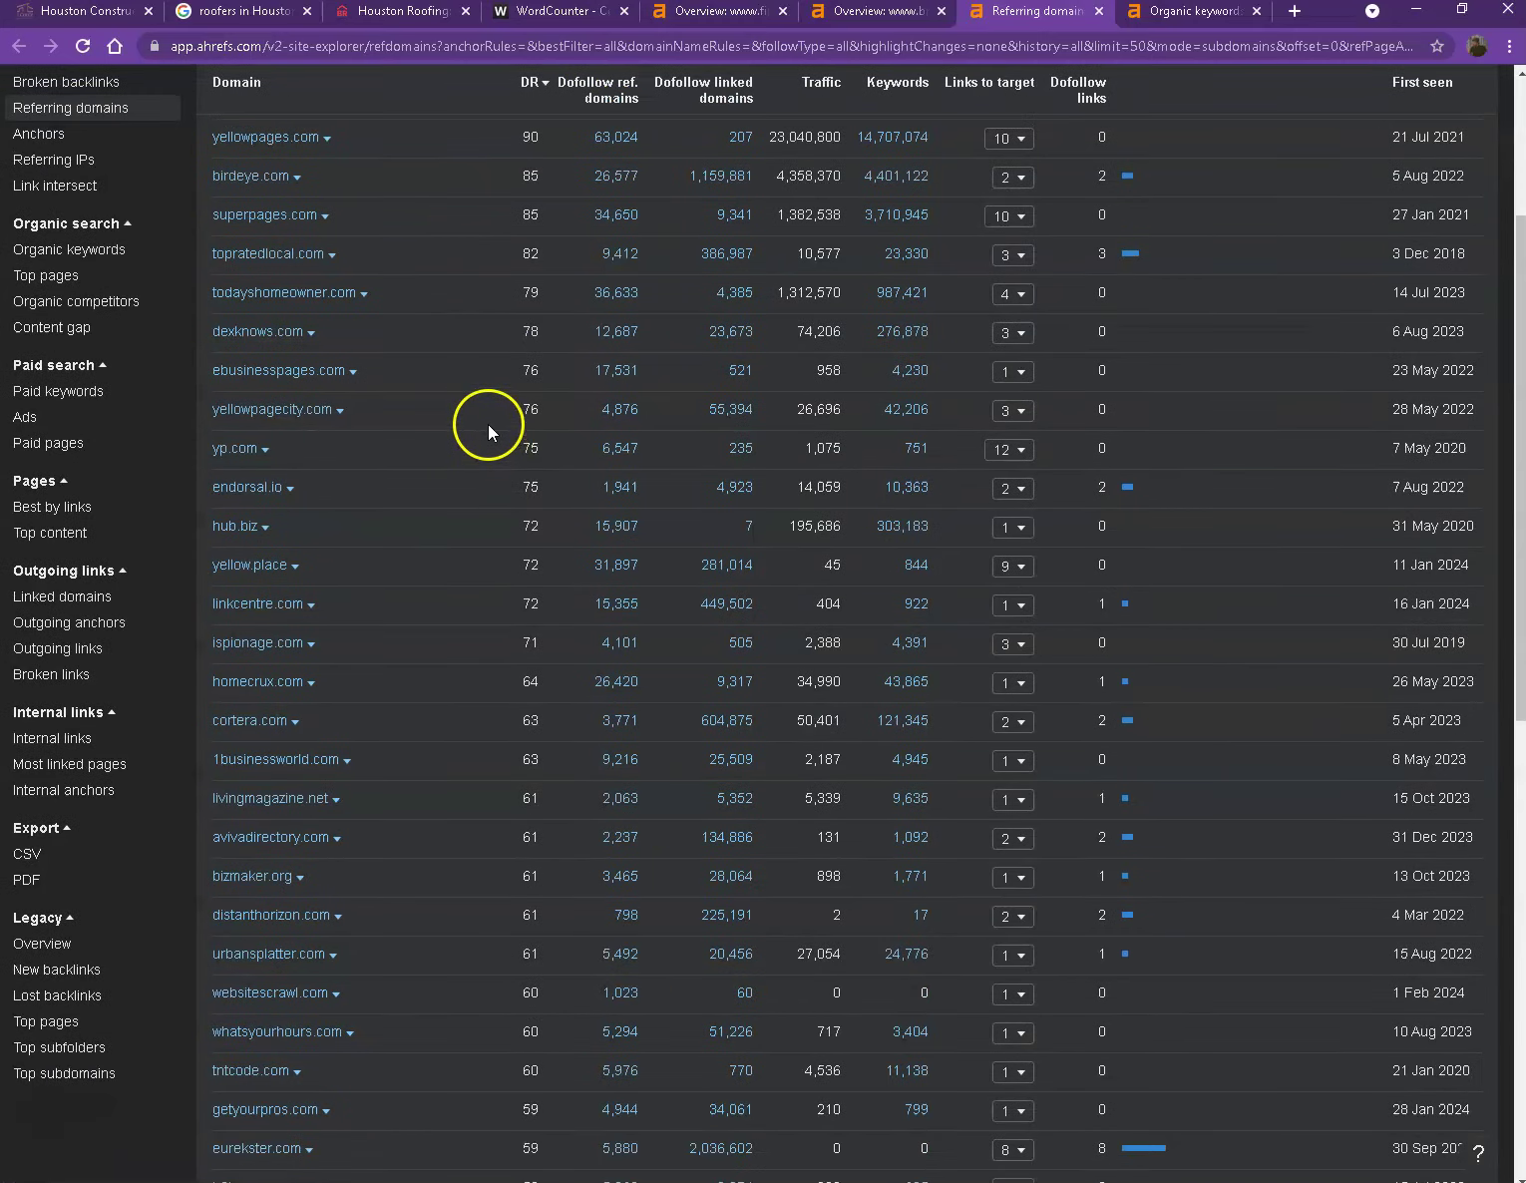
{"action": "scroll", "coordinate": [504, 415], "scroll_direction": "down", "scroll_amount": 4}
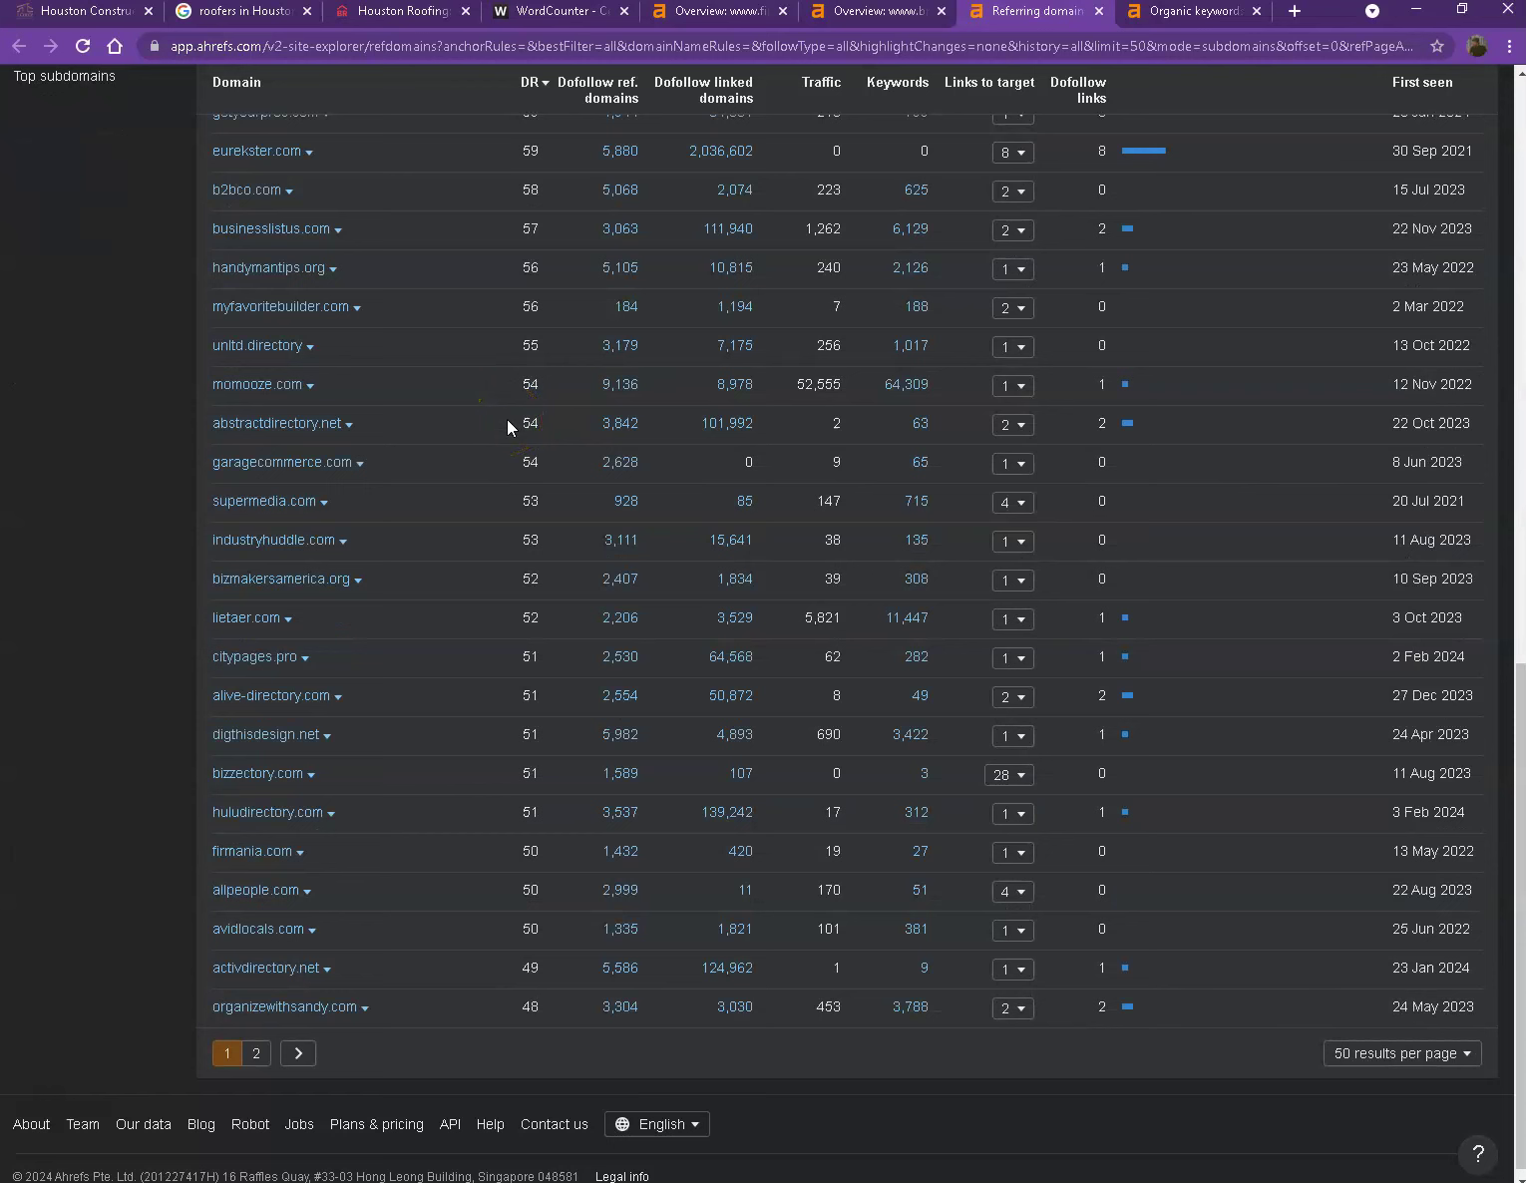
{"action": "scroll", "coordinate": [573, 481], "scroll_direction": "up", "scroll_amount": 9}
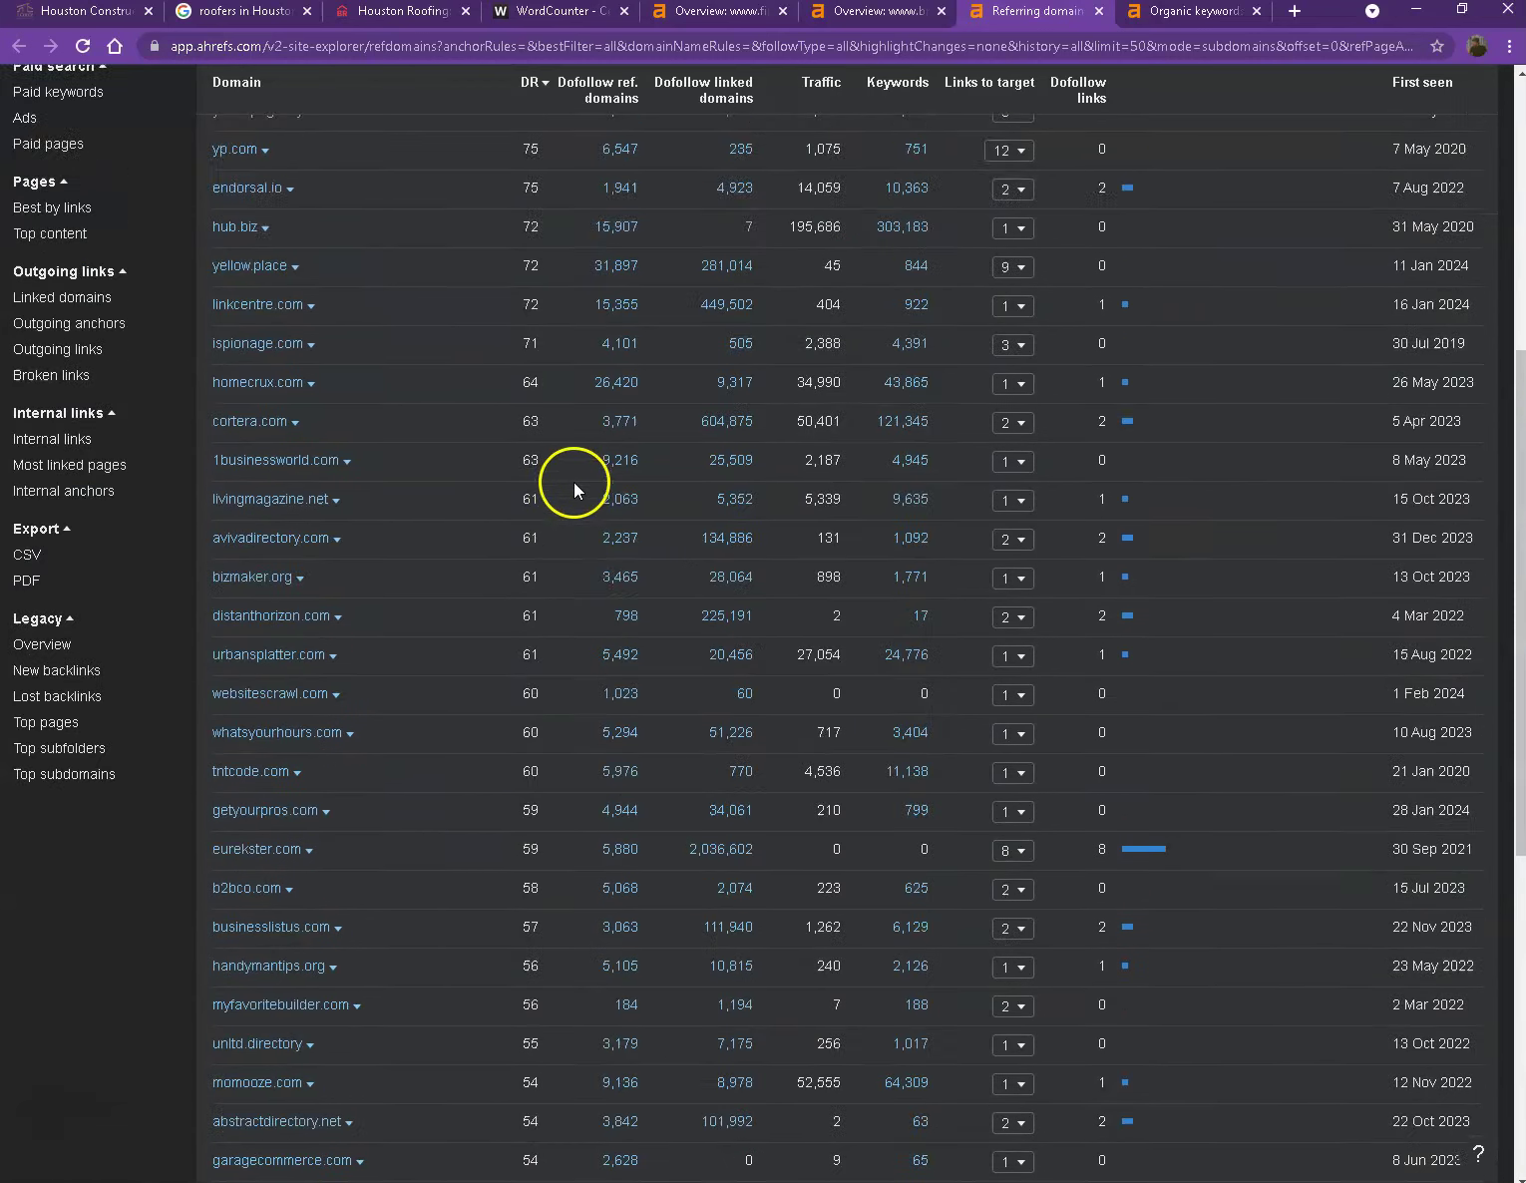
{"action": "scroll", "coordinate": [490, 503], "scroll_direction": "up", "scroll_amount": 4}
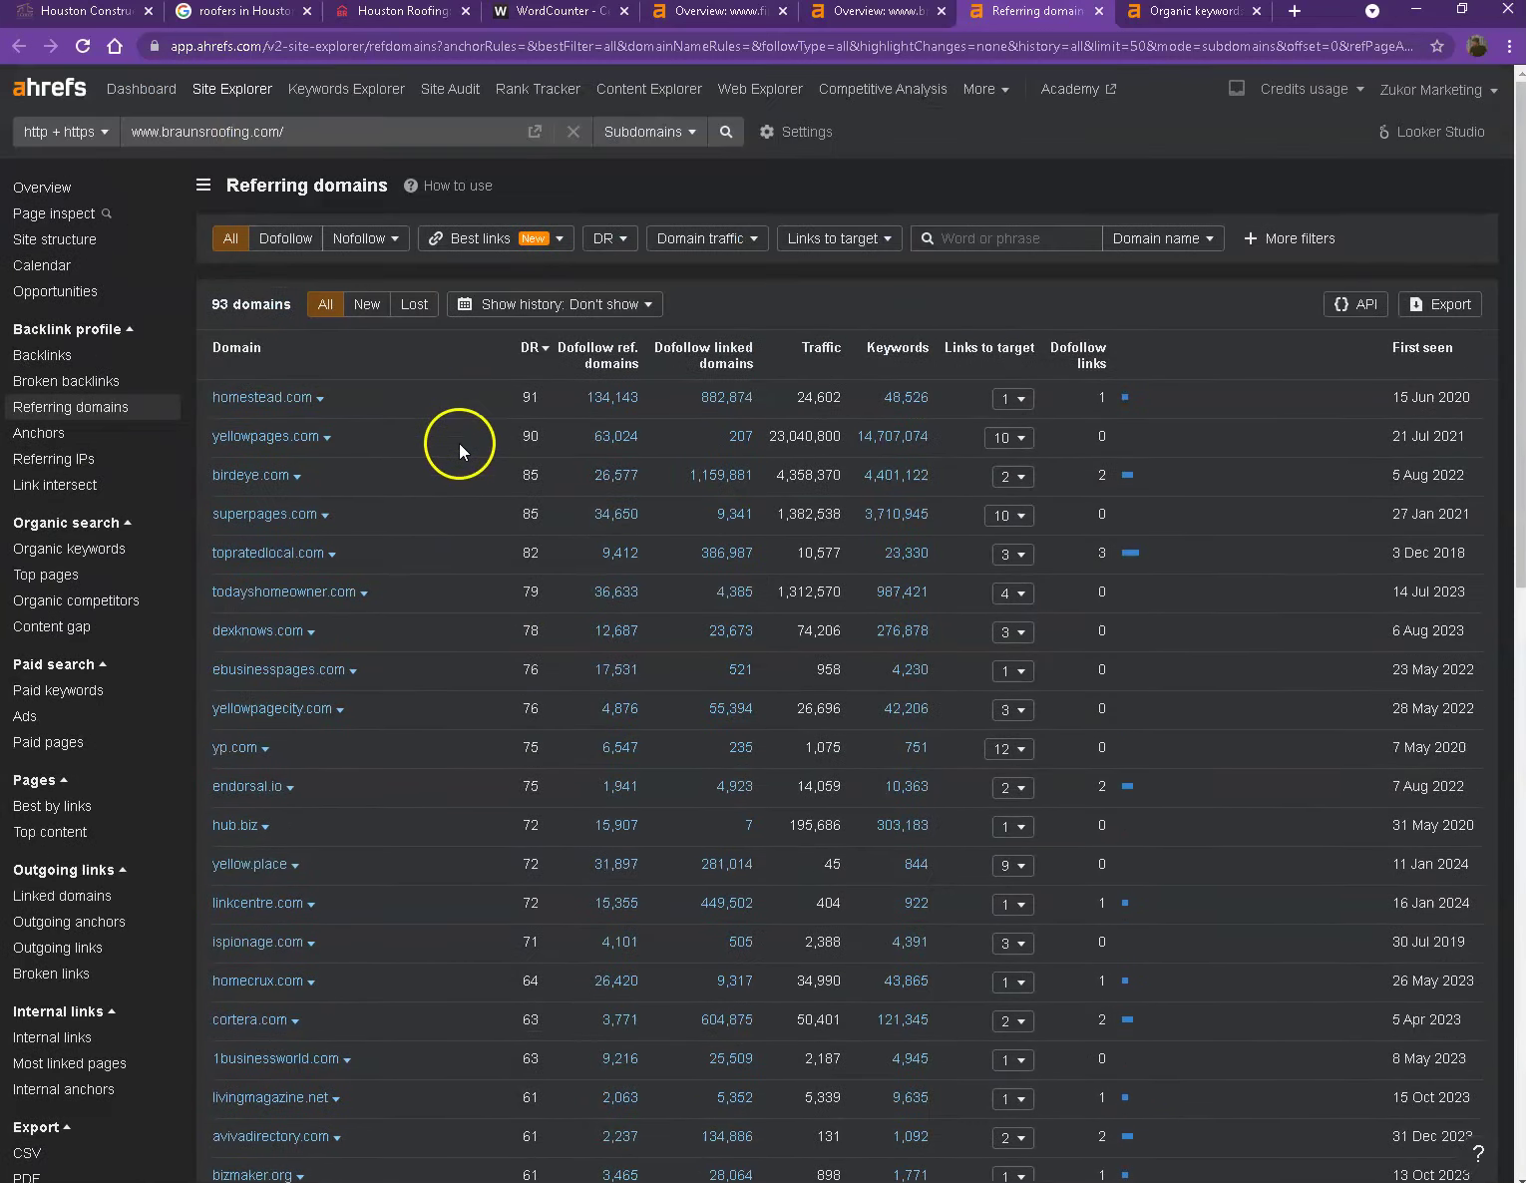
Step: Scan braunsroofing.com's 238 organic keywords, led by 'roofing houston' ranking 2nd
{"action": "left_click", "coordinate": [1159, 14]}
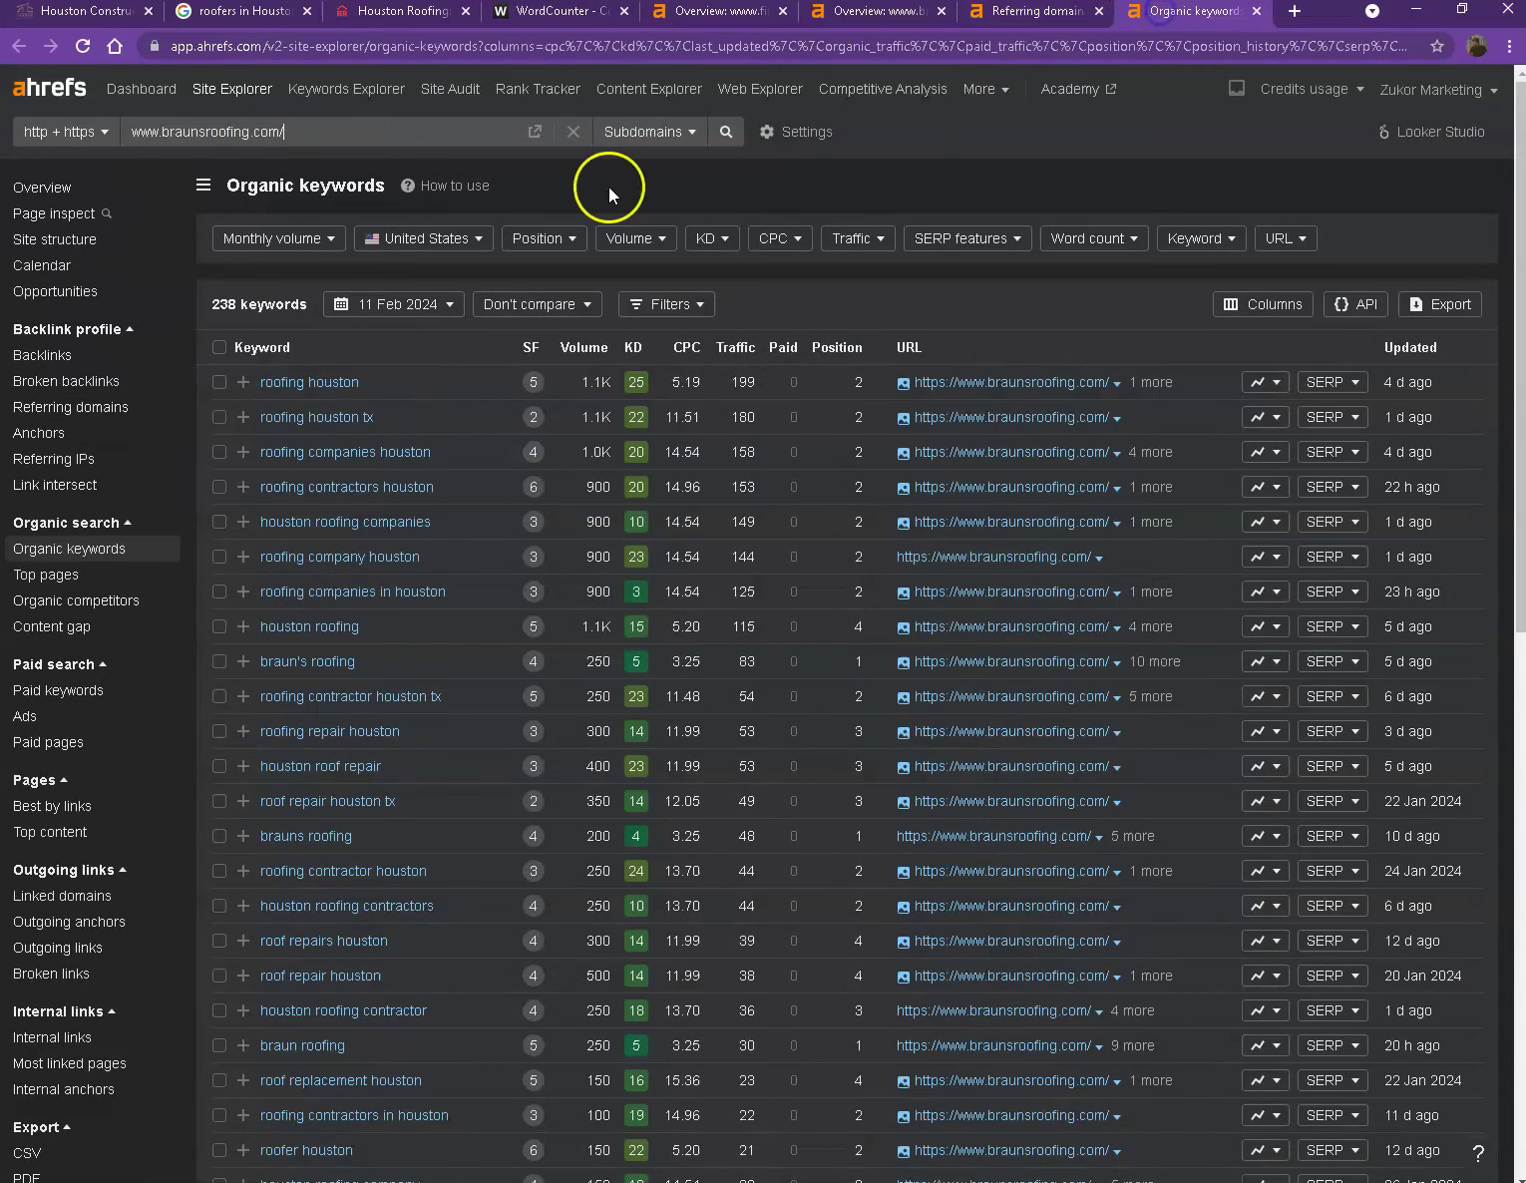
{"action": "scroll", "coordinate": [488, 474], "scroll_direction": "down", "scroll_amount": 9}
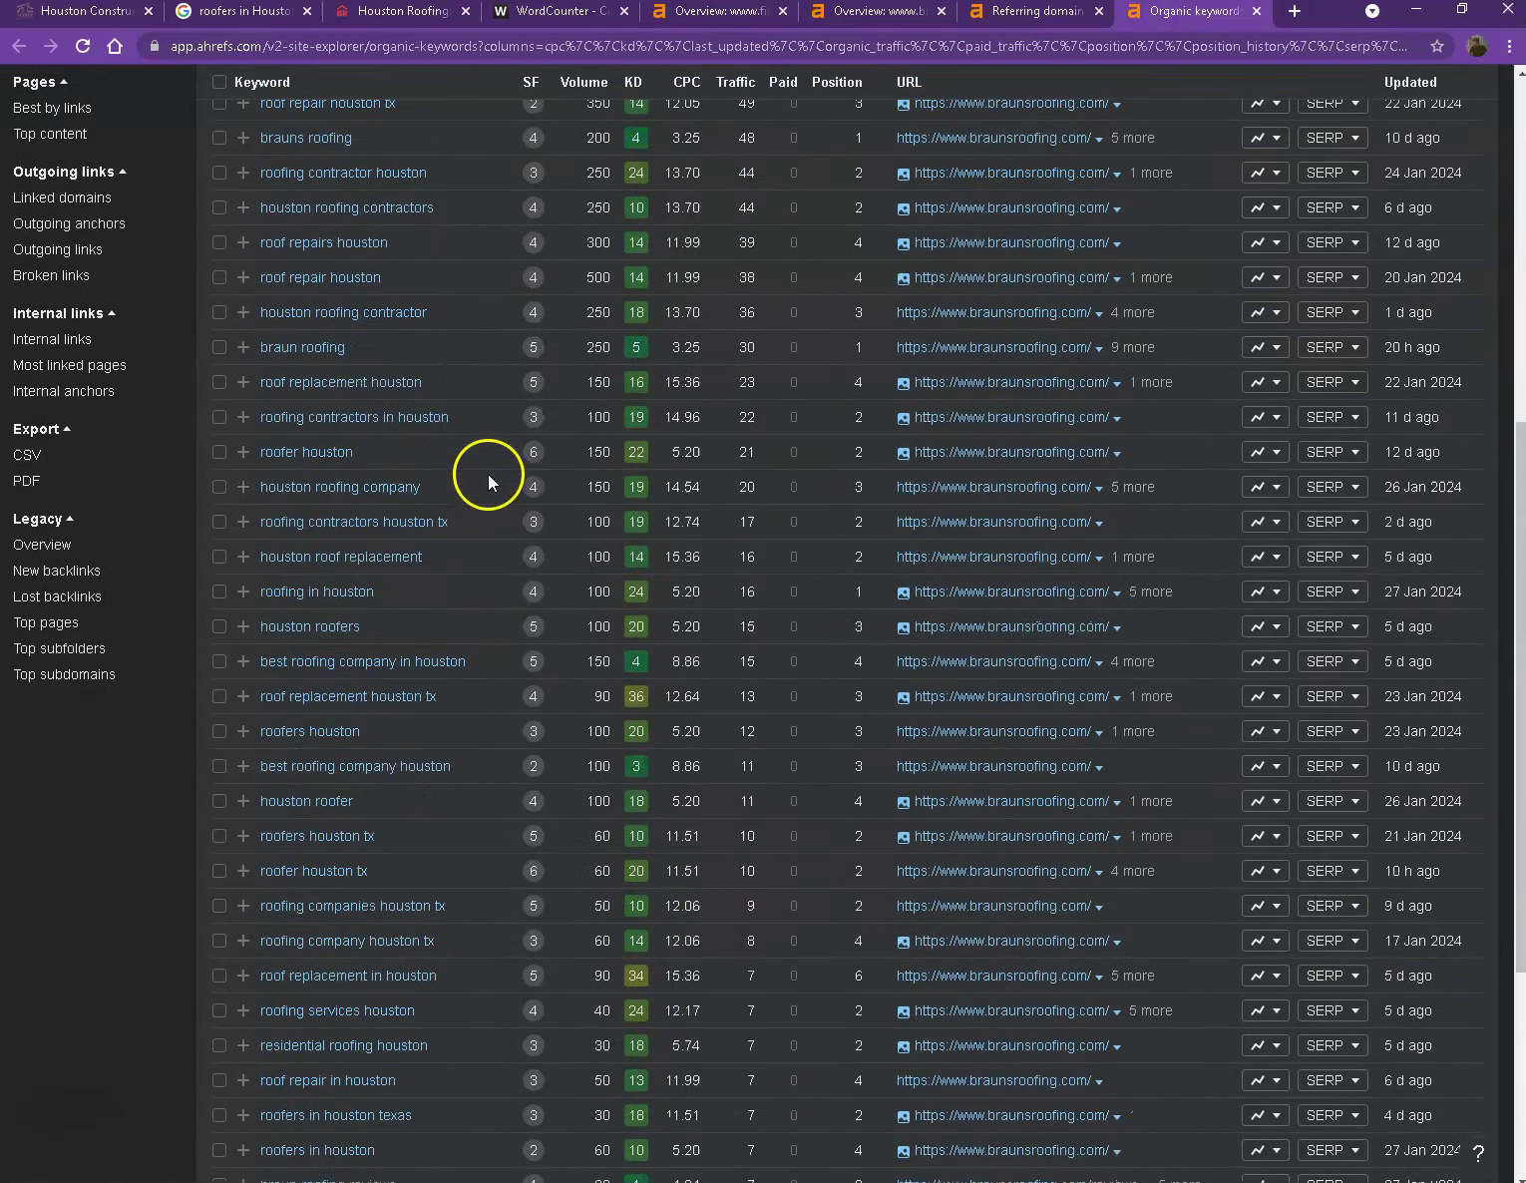
{"action": "scroll", "coordinate": [488, 475], "scroll_direction": "down", "scroll_amount": 2}
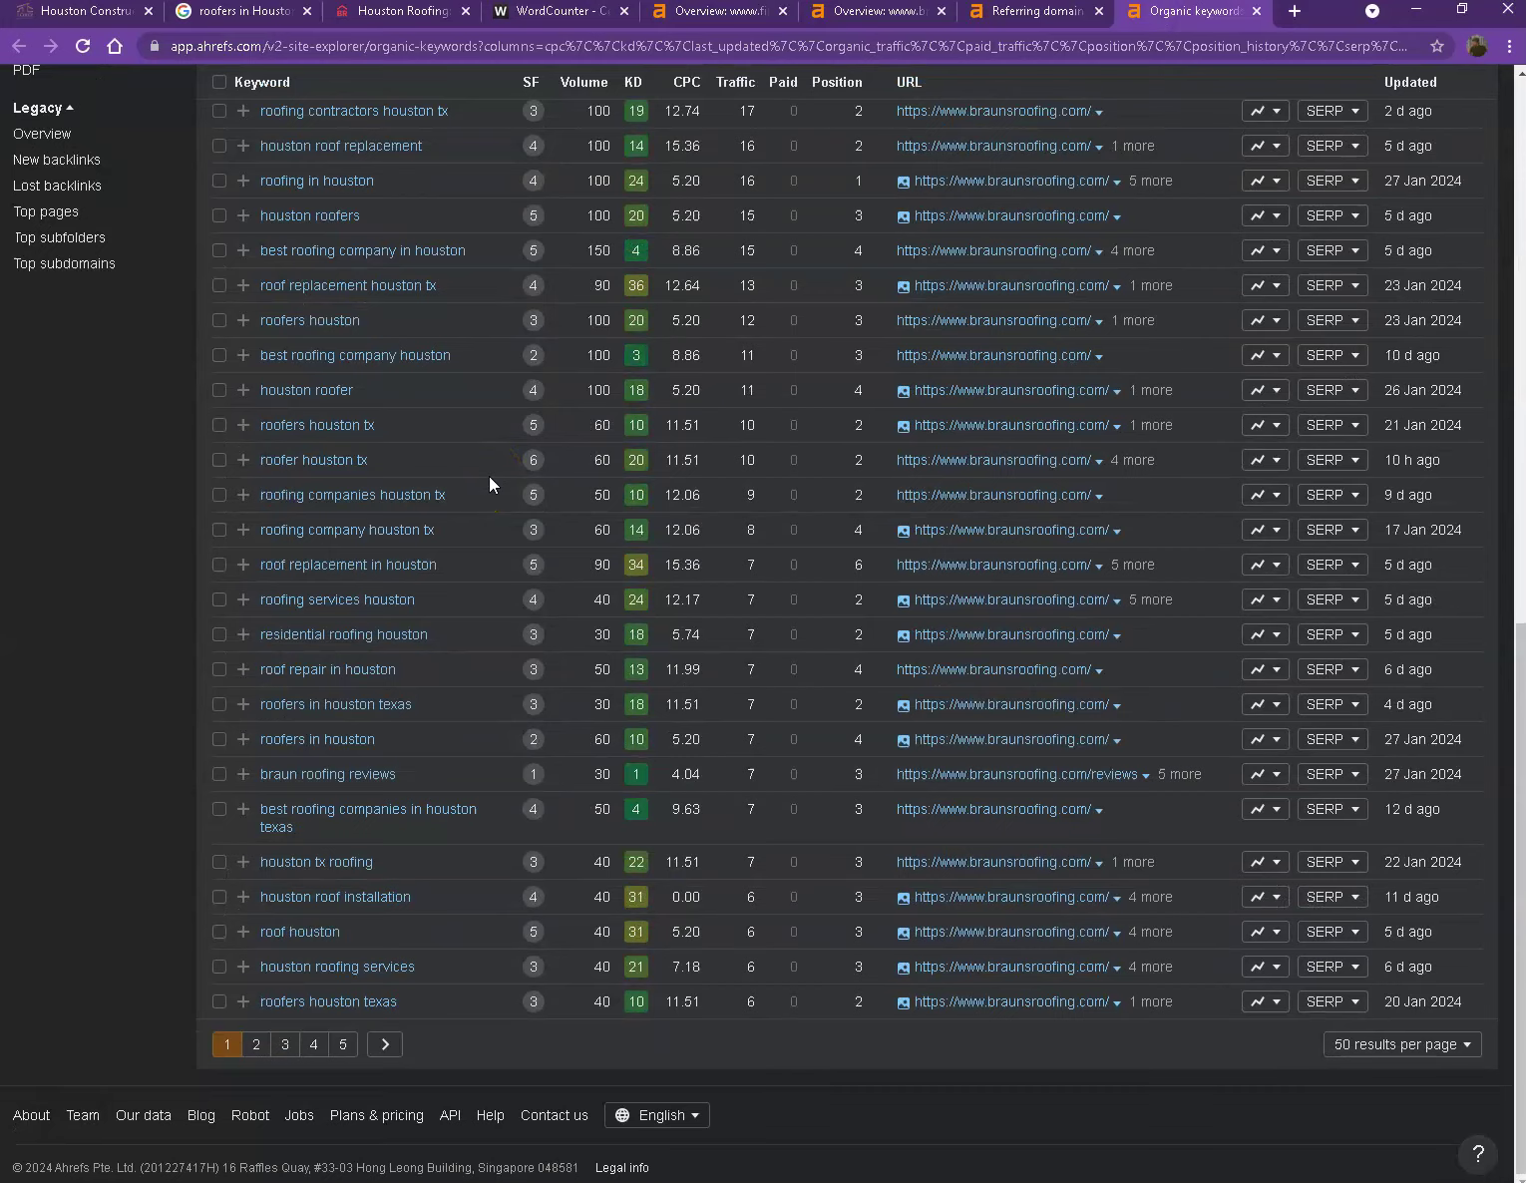
{"action": "scroll", "coordinate": [489, 476], "scroll_direction": "up", "scroll_amount": 11}
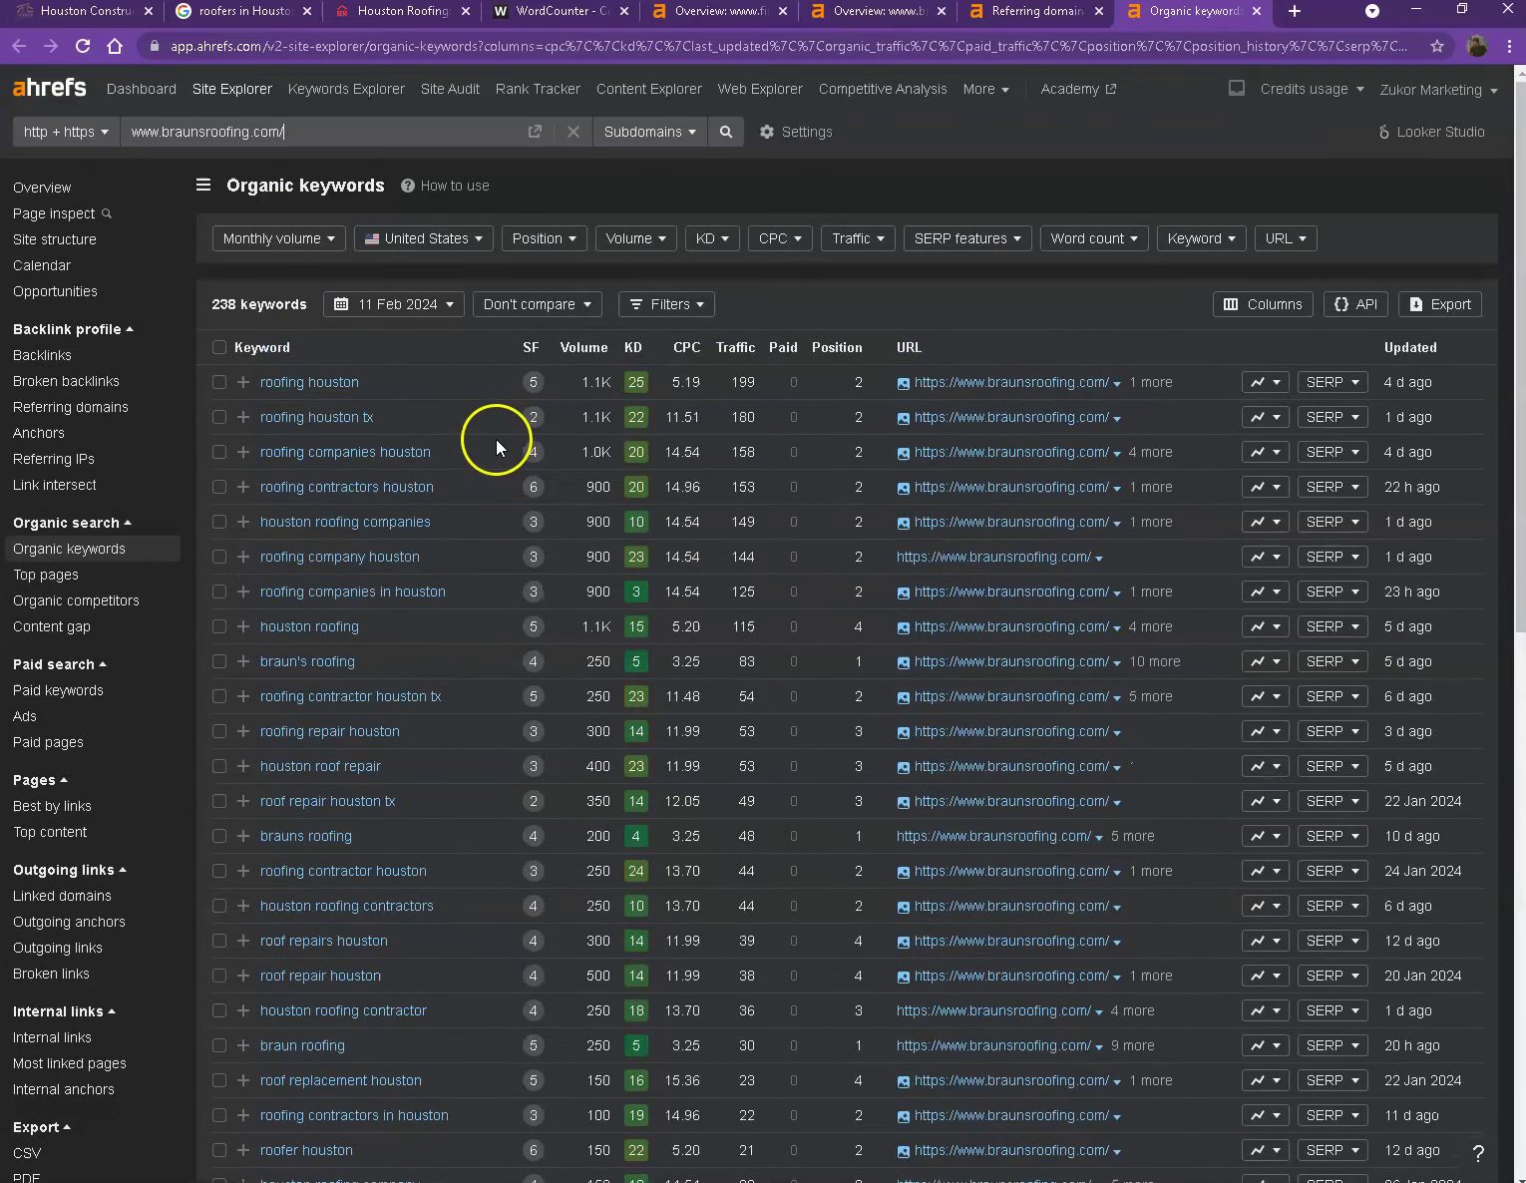
{"action": "scroll", "coordinate": [568, 418], "scroll_direction": "down", "scroll_amount": 2}
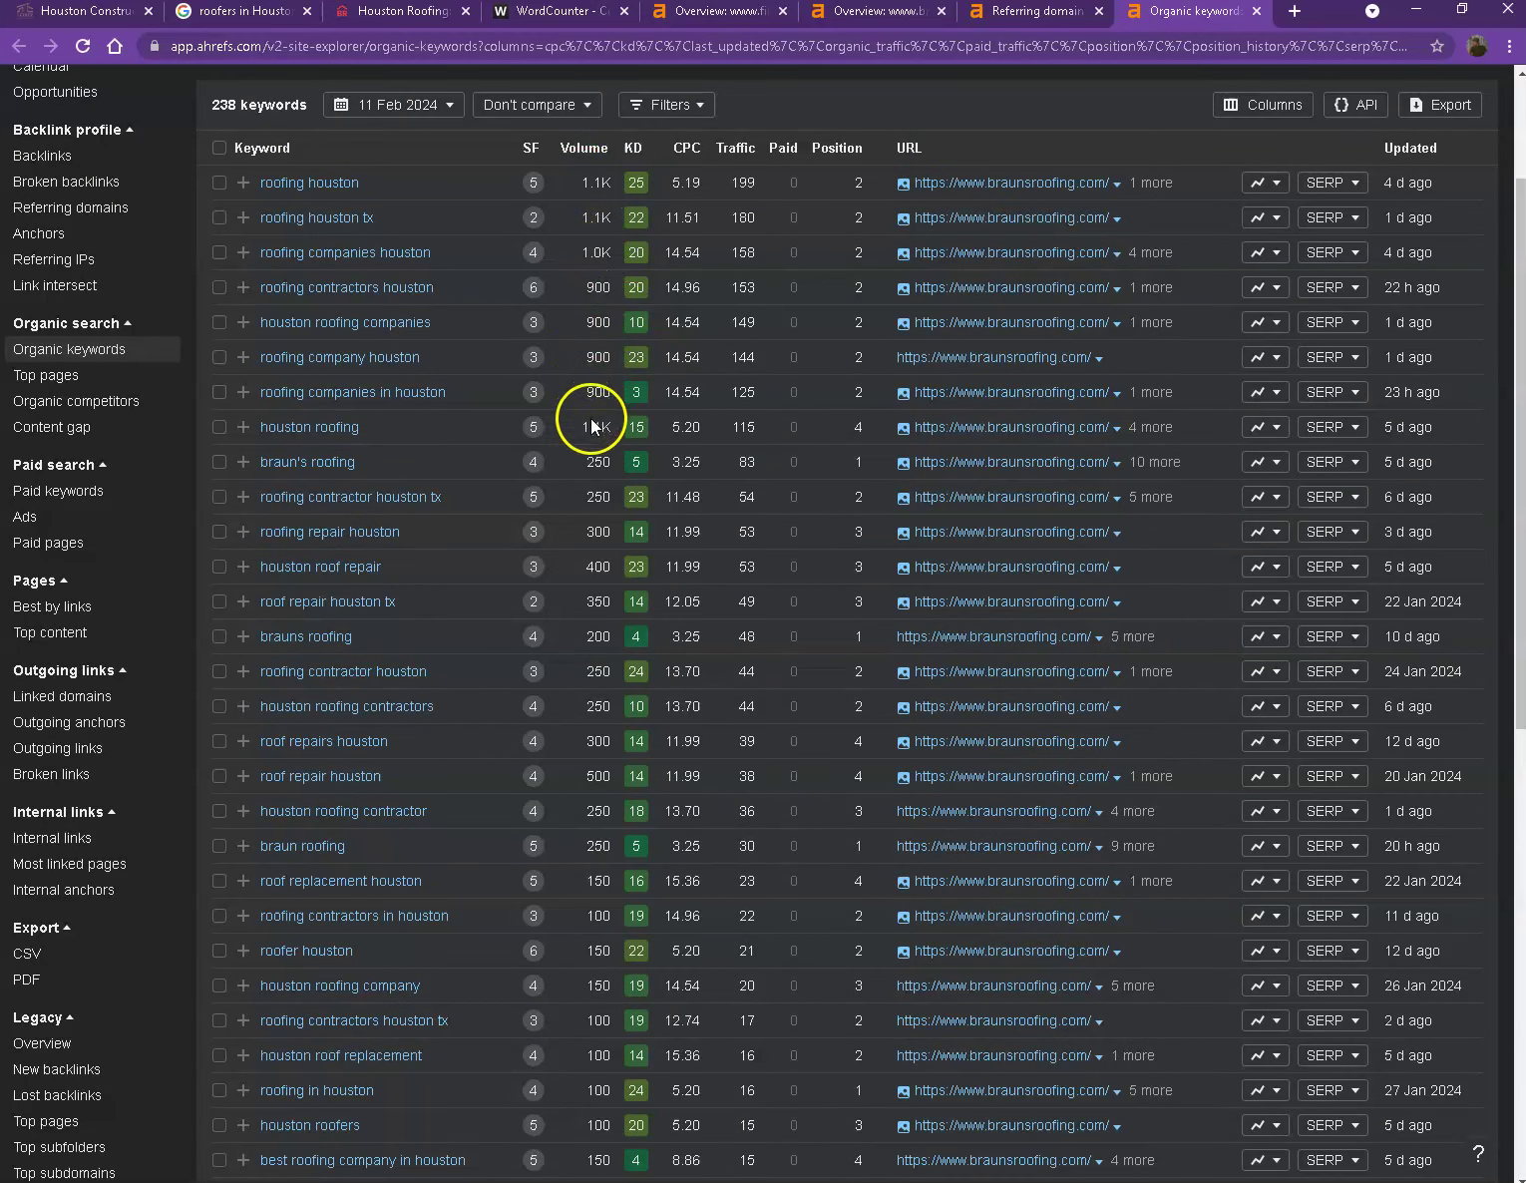
{"action": "scroll", "coordinate": [598, 459], "scroll_direction": "down", "scroll_amount": 1}
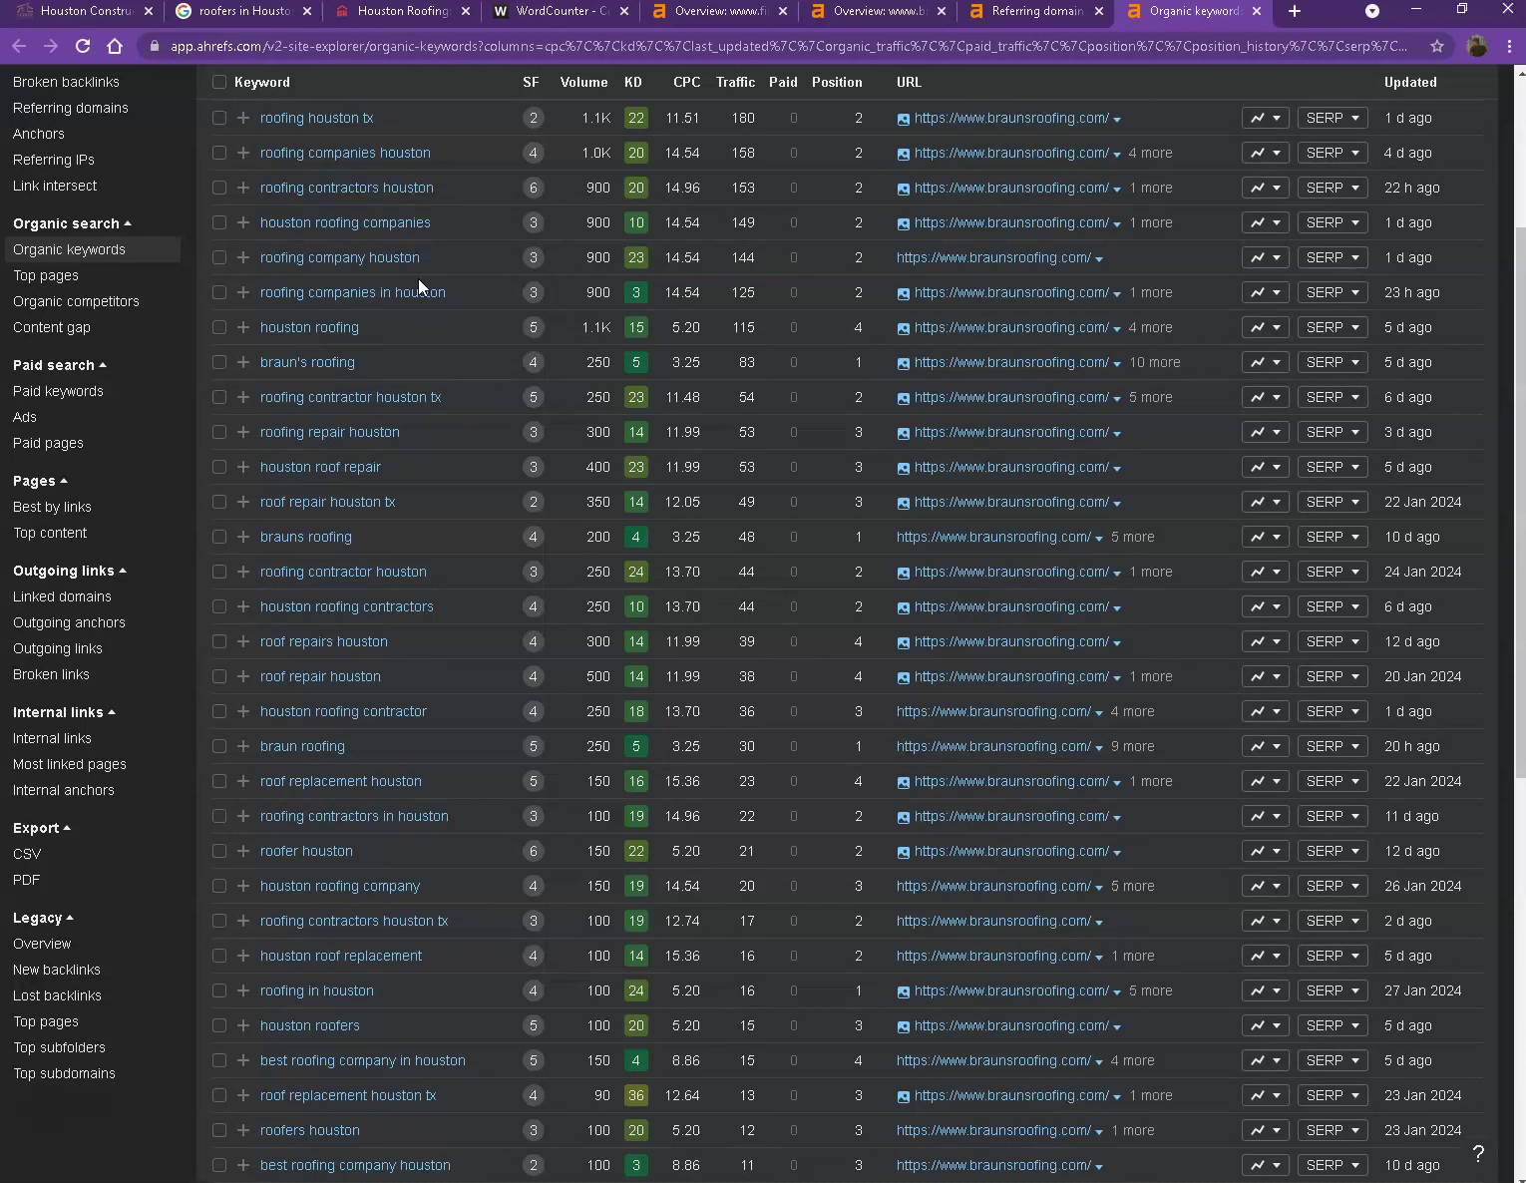
Step: Return to the First Colonial homepage and scroll to its six service cards
{"action": "left_click", "coordinate": [66, 11]}
{"action": "scroll", "coordinate": [477, 454], "scroll_direction": "down", "scroll_amount": 5}
{"action": "scroll", "coordinate": [481, 462], "scroll_direction": "down", "scroll_amount": 15}
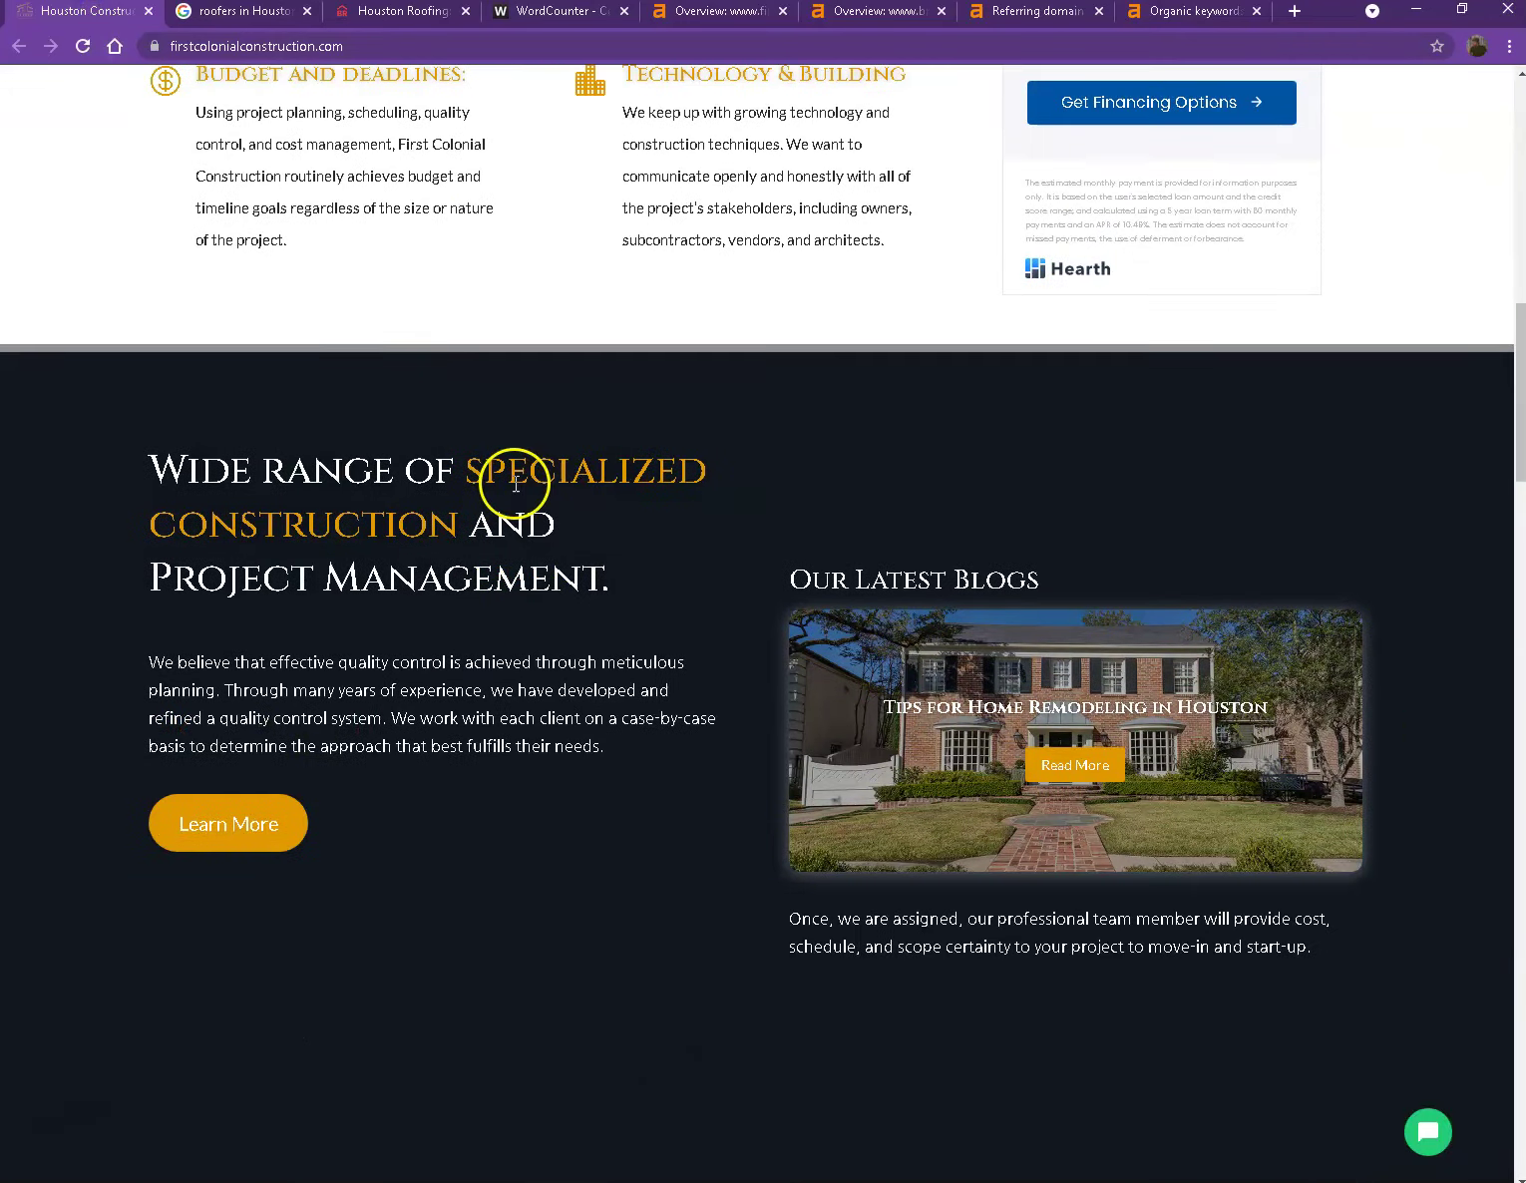
{"action": "scroll", "coordinate": [556, 507], "scroll_direction": "down", "scroll_amount": 3}
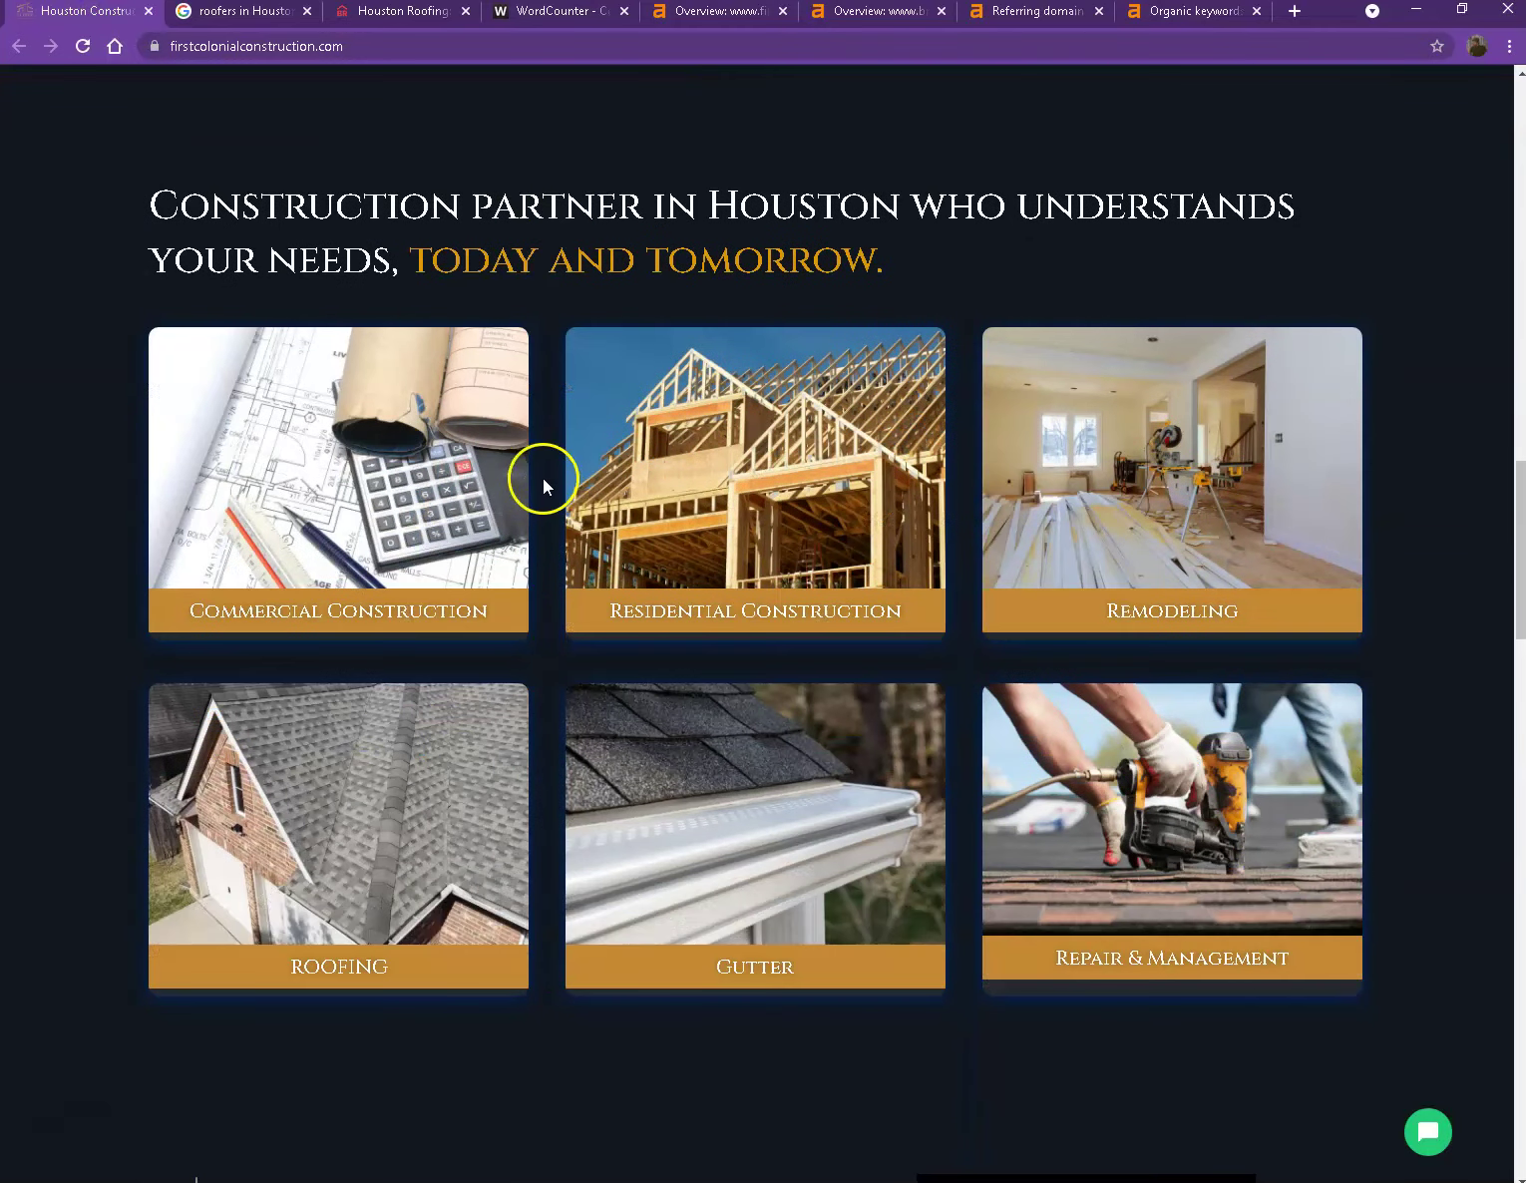
Step: Start saving the Commercial Construction image, then cancel without downloading it
{"action": "right_click", "coordinate": [402, 417]}
{"action": "left_click", "coordinate": [467, 454]}
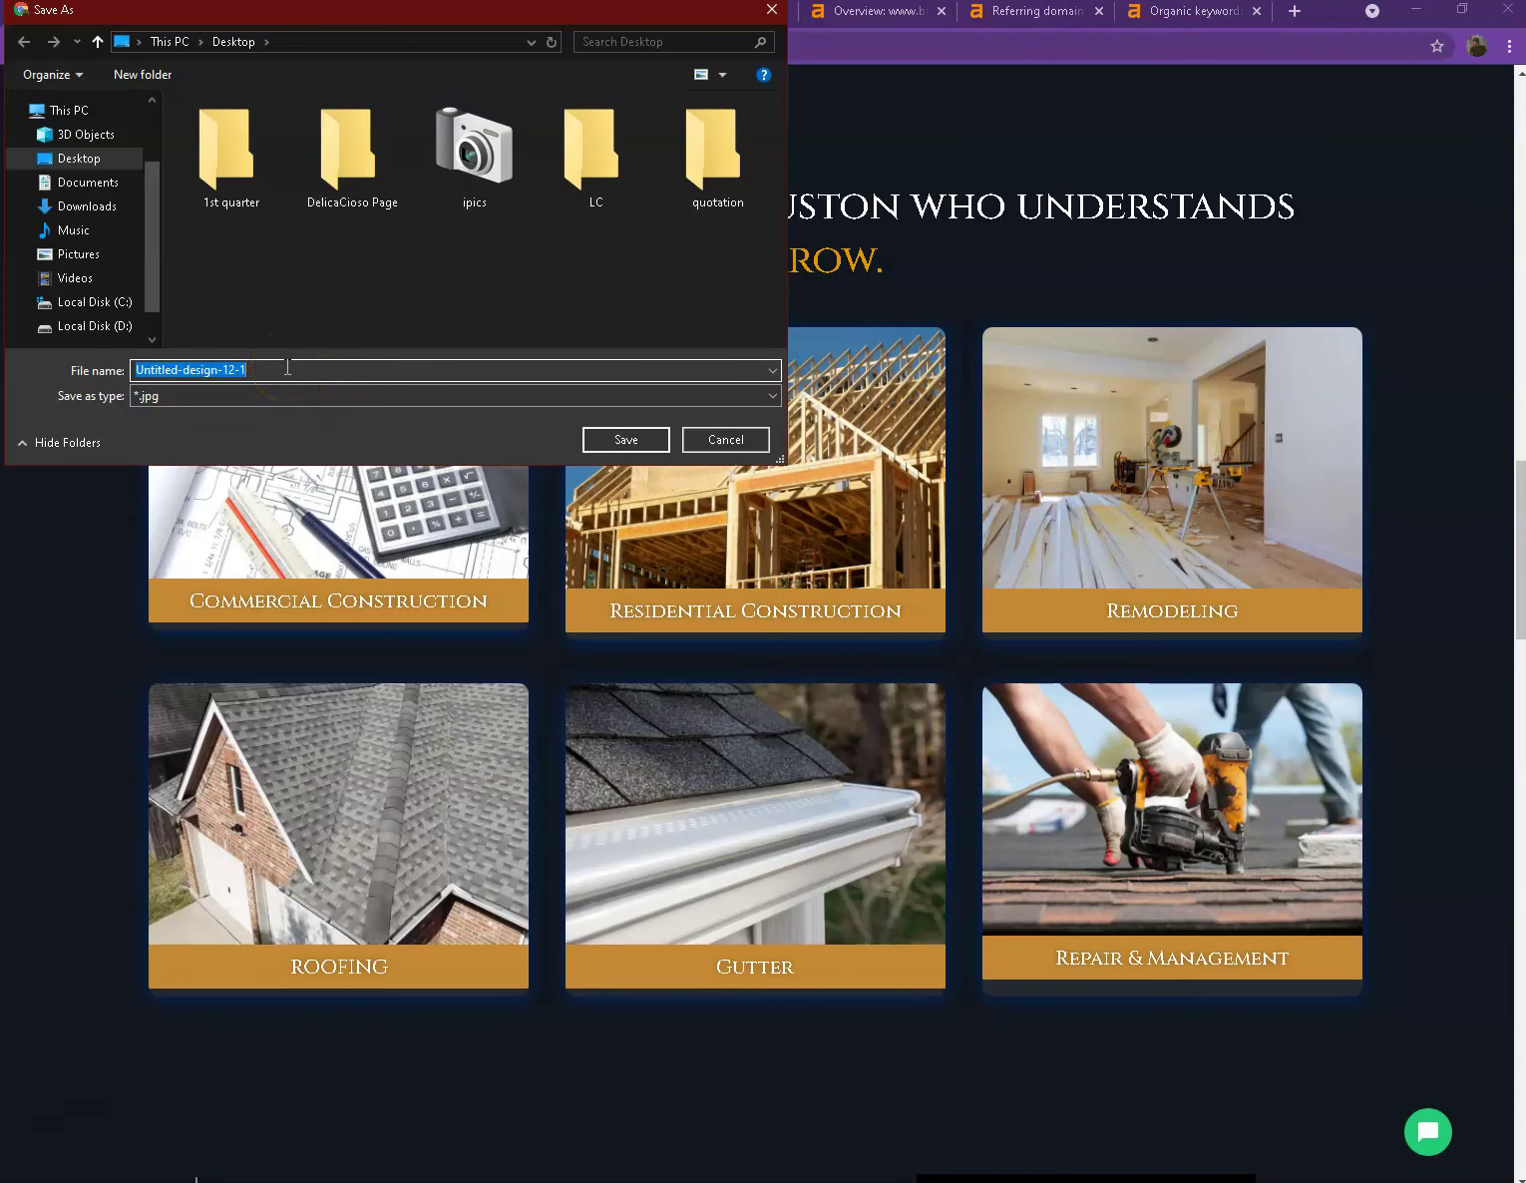
{"action": "left_click", "coordinate": [744, 438]}
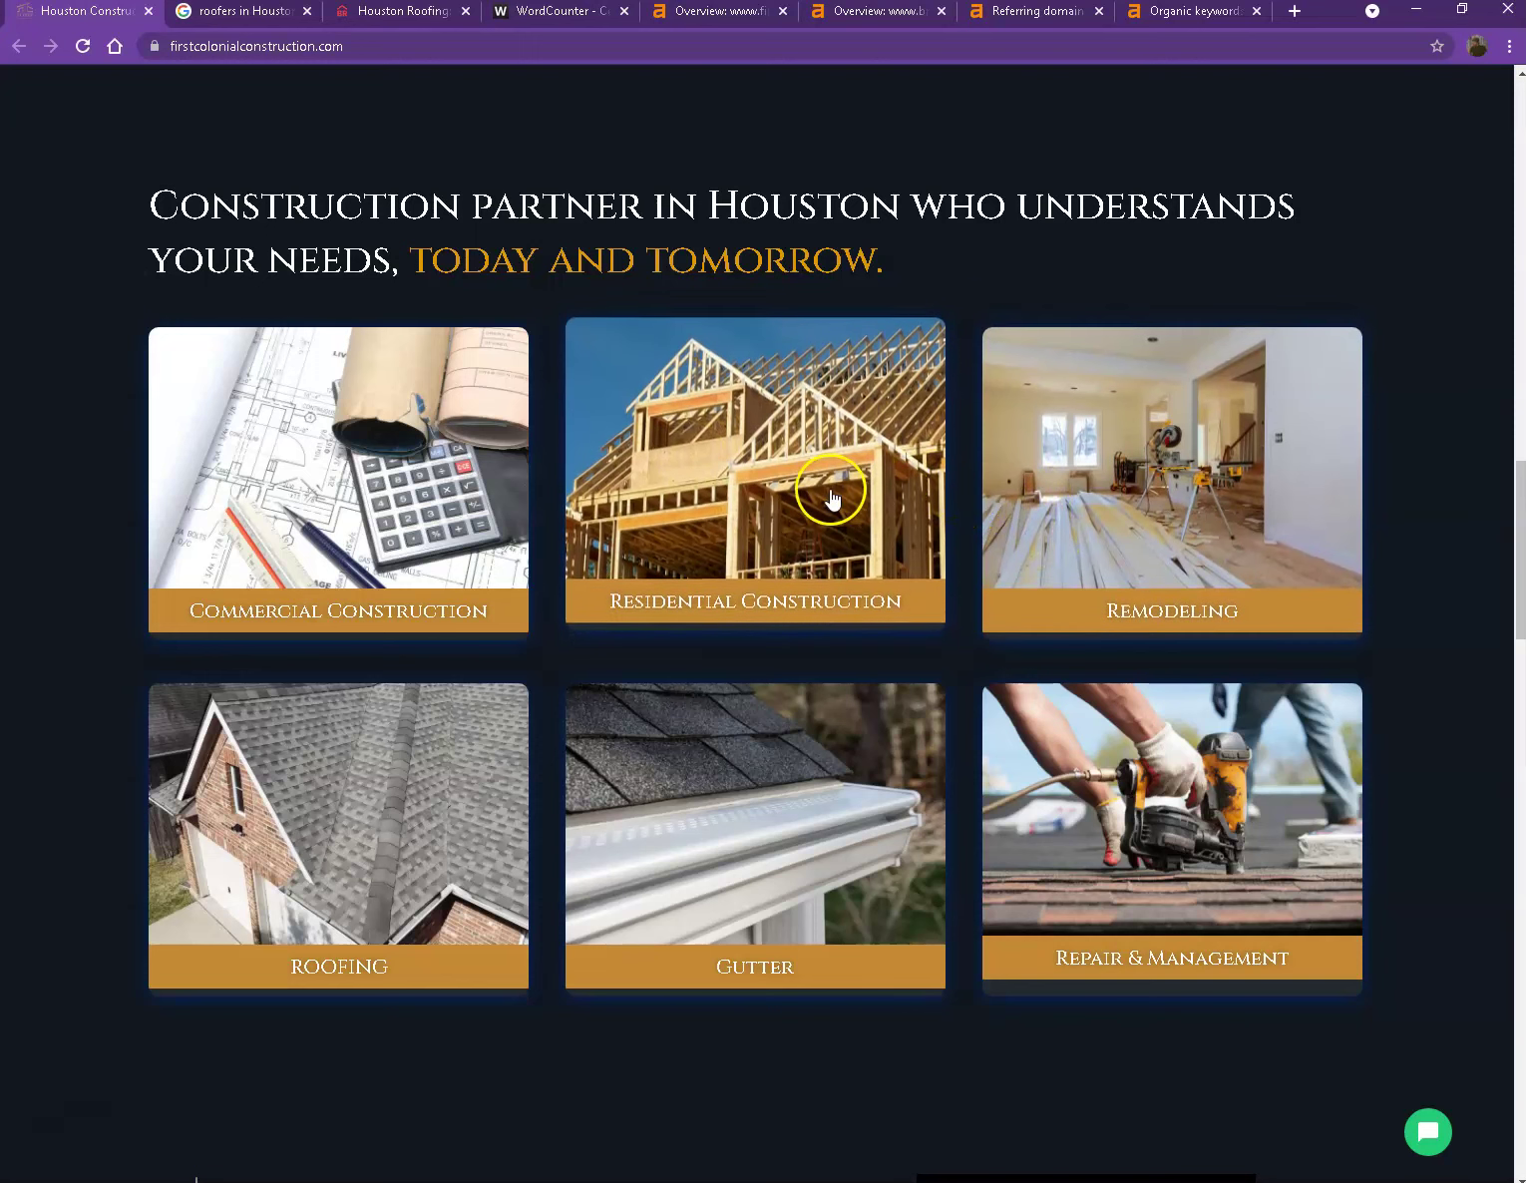
{"action": "scroll", "coordinate": [841, 526], "scroll_direction": "down", "scroll_amount": 6}
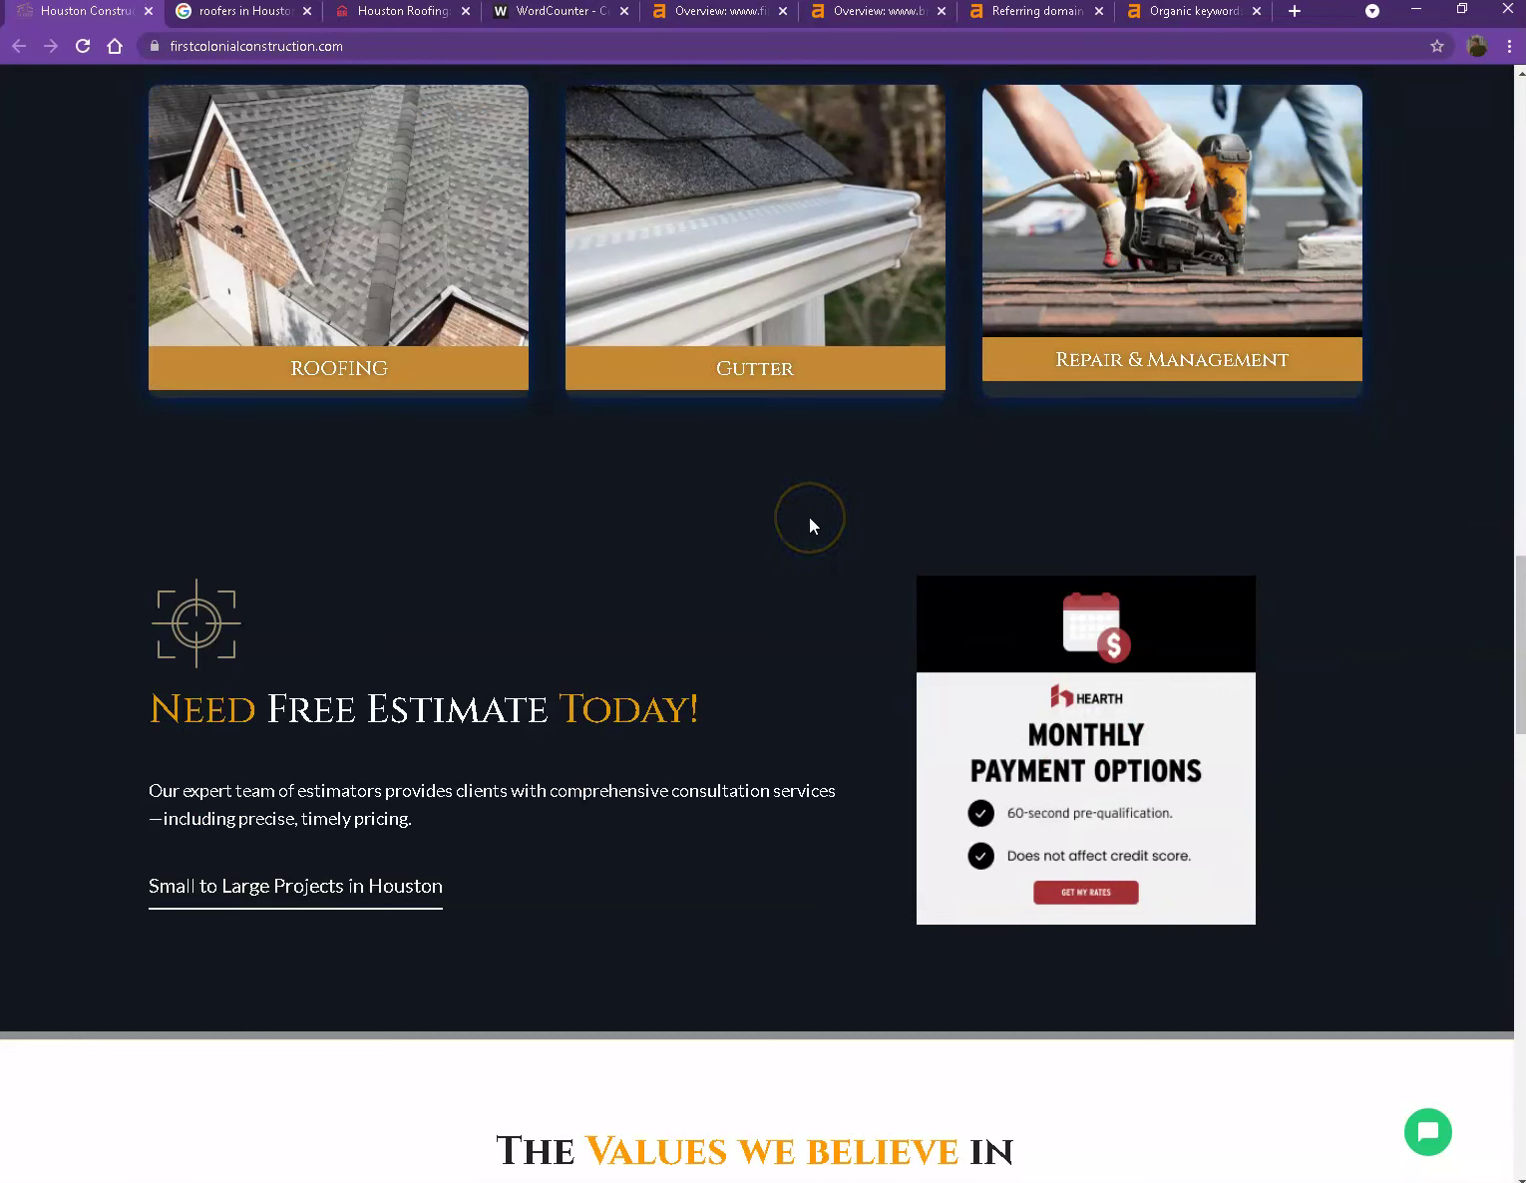
{"action": "scroll", "coordinate": [810, 527], "scroll_direction": "down", "scroll_amount": 12}
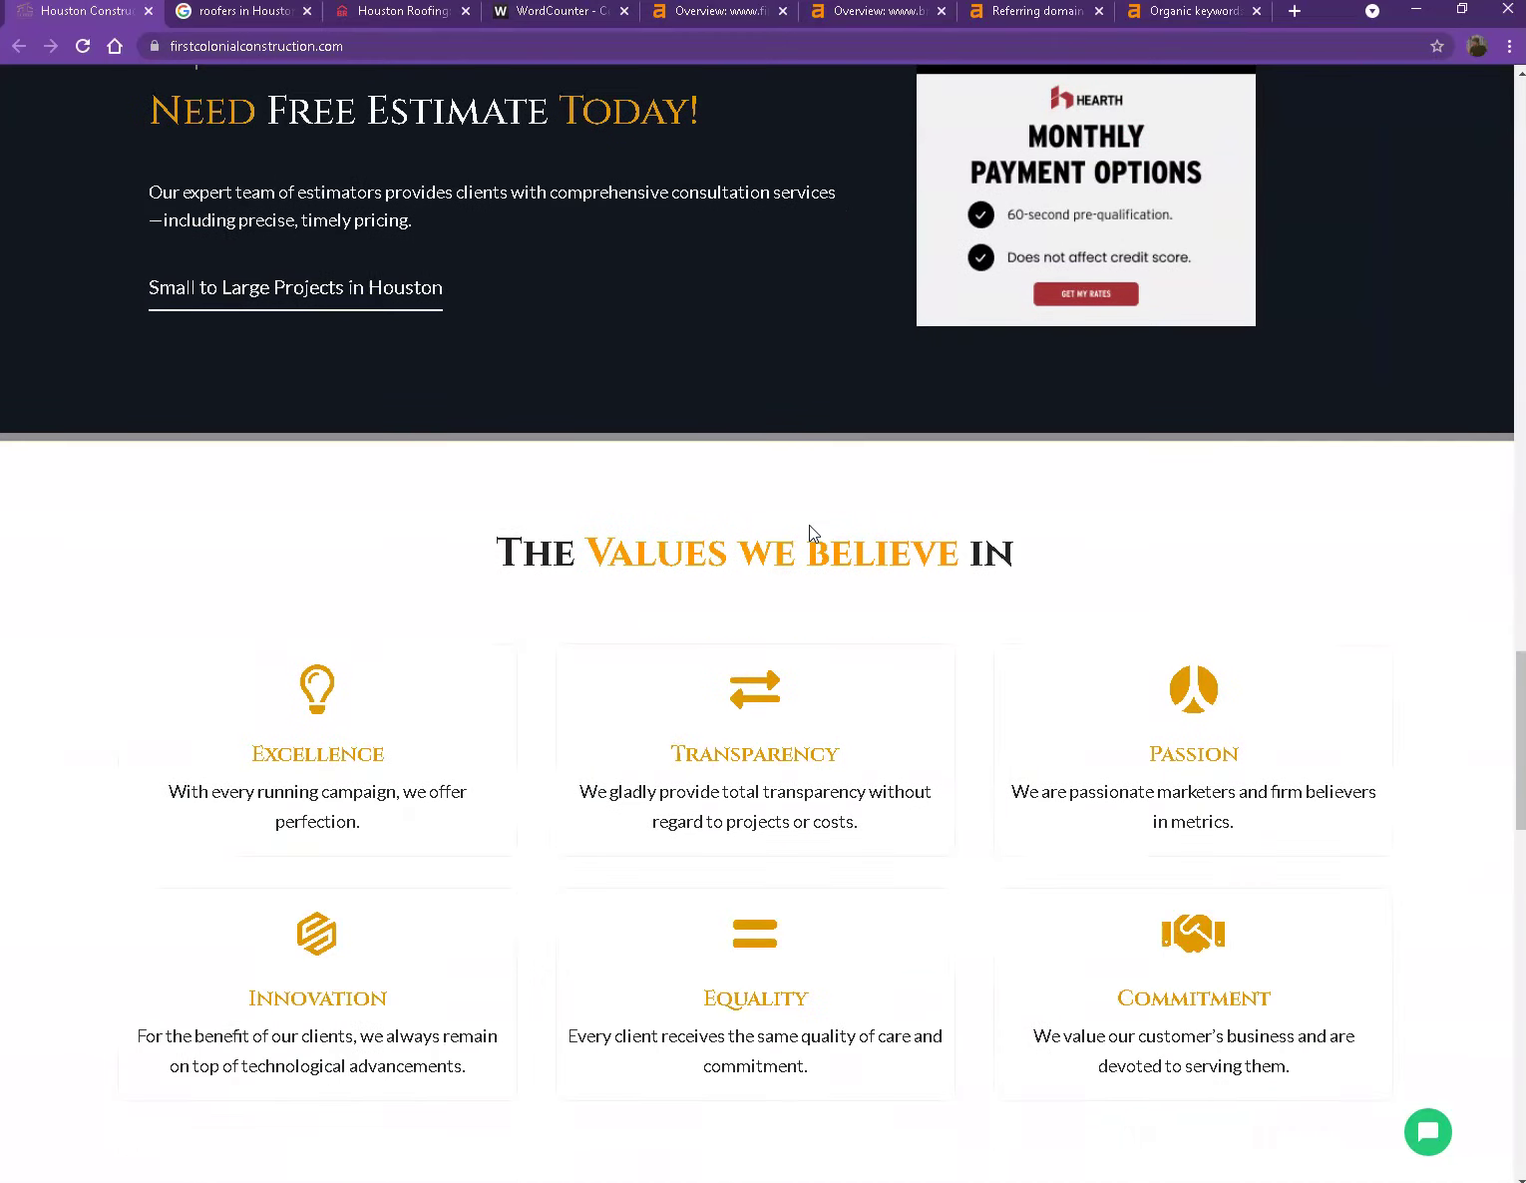
{"action": "scroll", "coordinate": [810, 529], "scroll_direction": "down", "scroll_amount": 5}
{"action": "scroll", "coordinate": [810, 528], "scroll_direction": "up", "scroll_amount": 1}
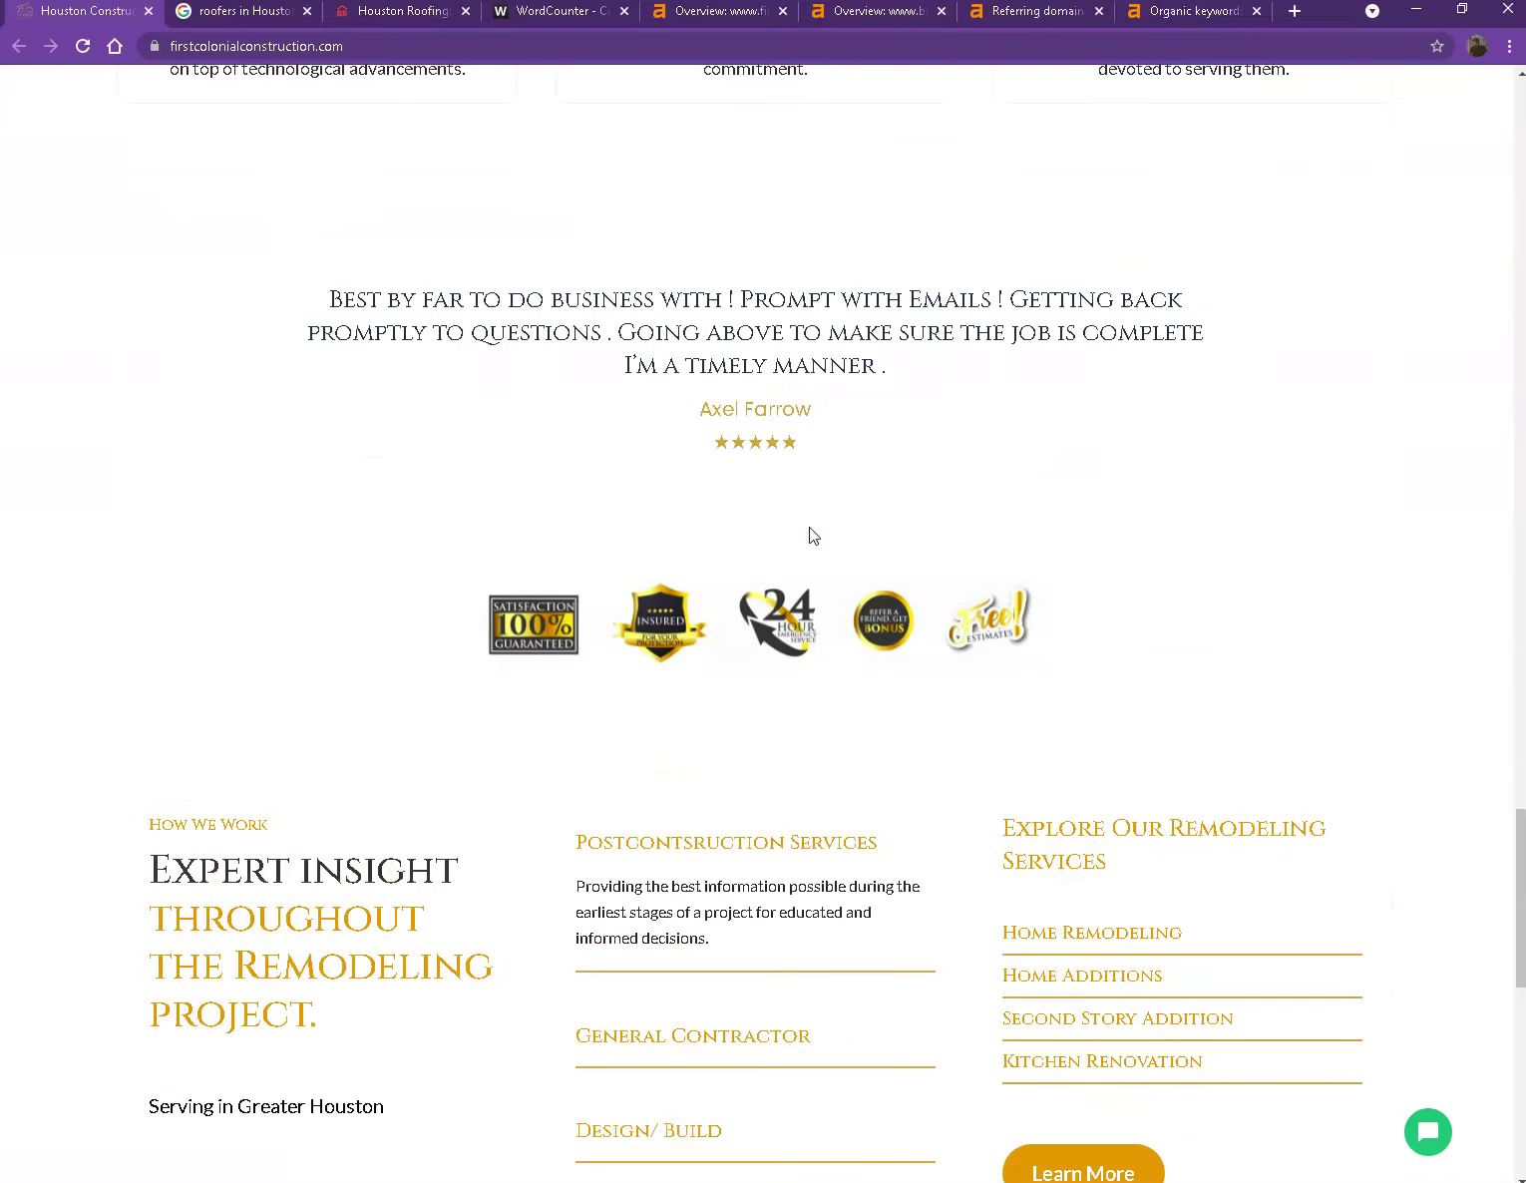
{"action": "scroll", "coordinate": [809, 529], "scroll_direction": "down", "scroll_amount": 4}
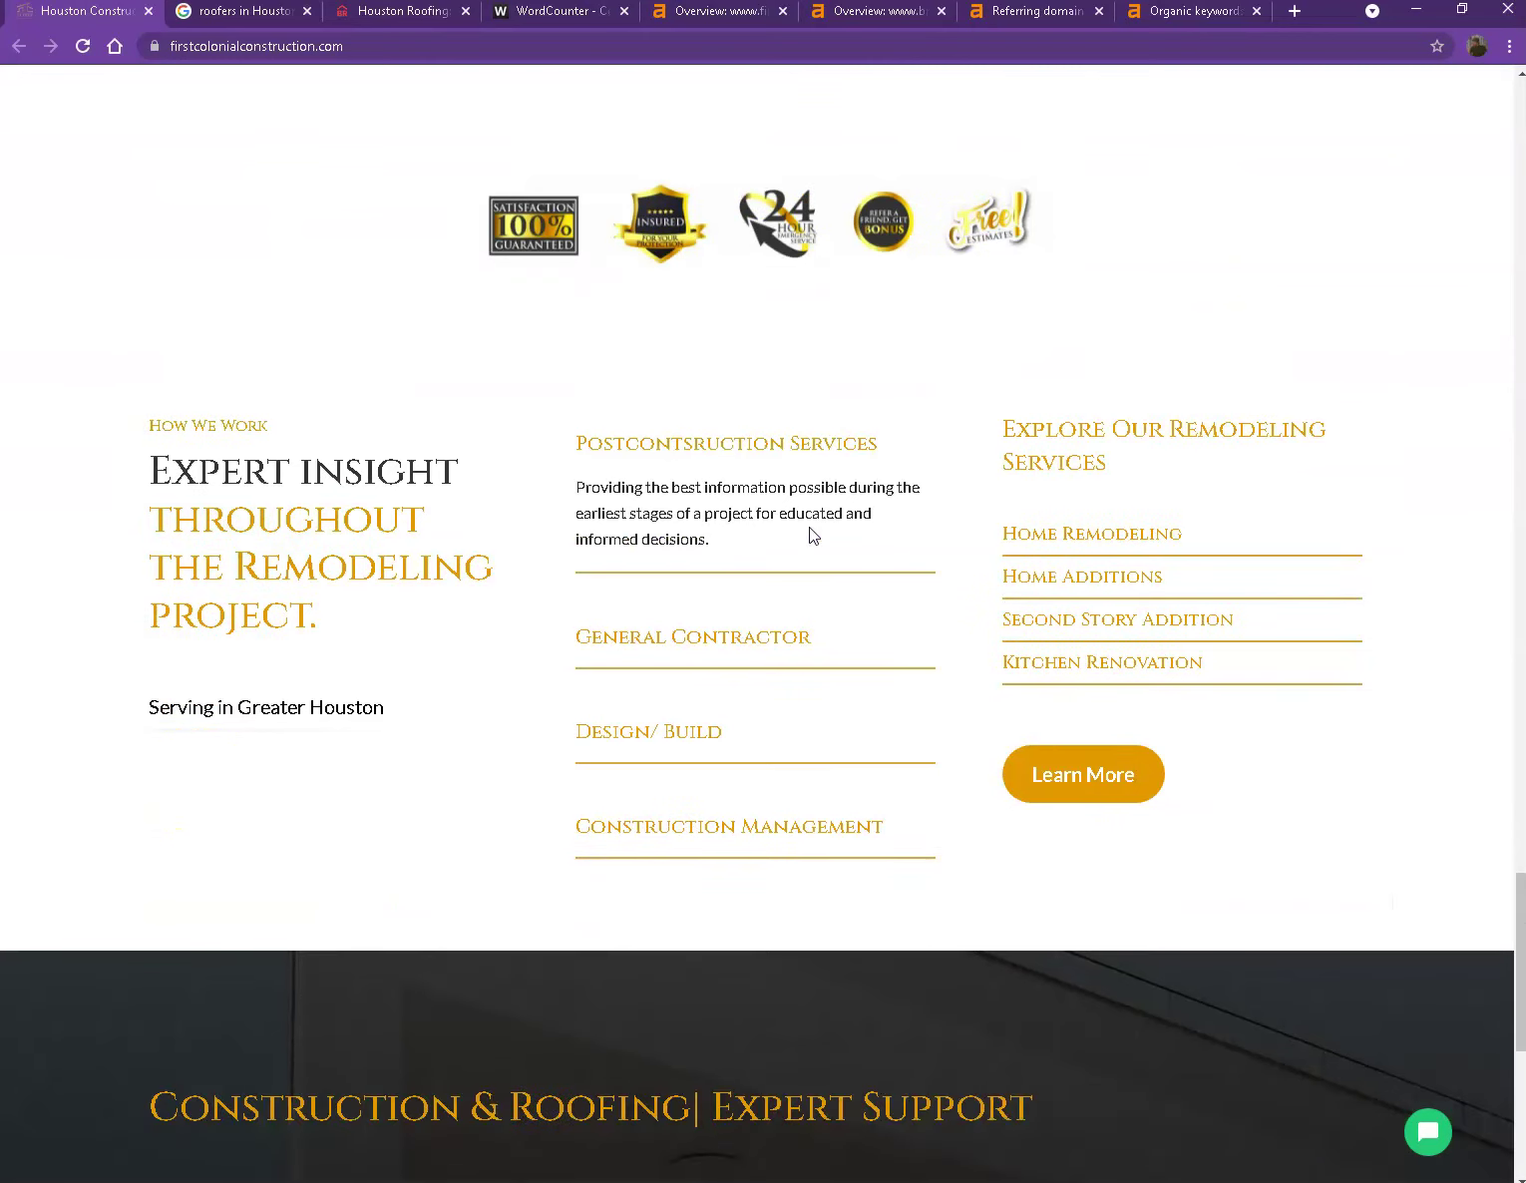
{"action": "scroll", "coordinate": [809, 534], "scroll_direction": "up", "scroll_amount": 18}
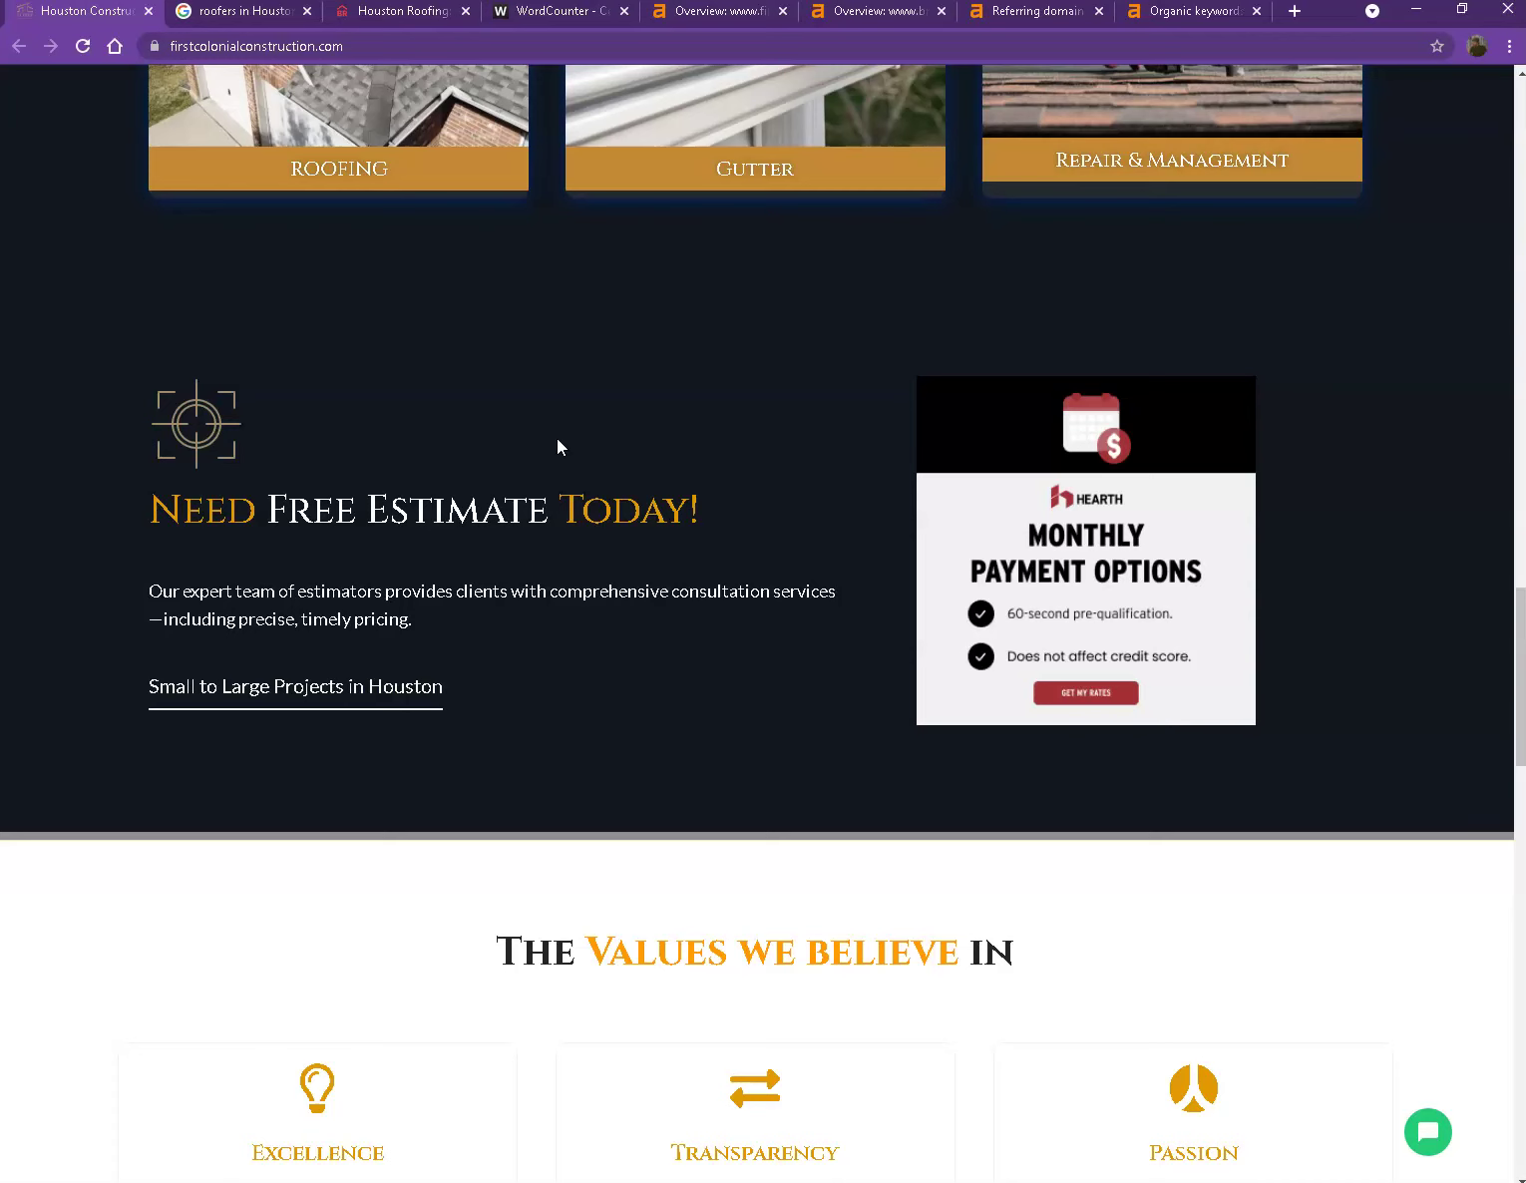
{"action": "left_click", "coordinate": [222, 12]}
{"action": "scroll", "coordinate": [480, 402], "scroll_direction": "down", "scroll_amount": 1}
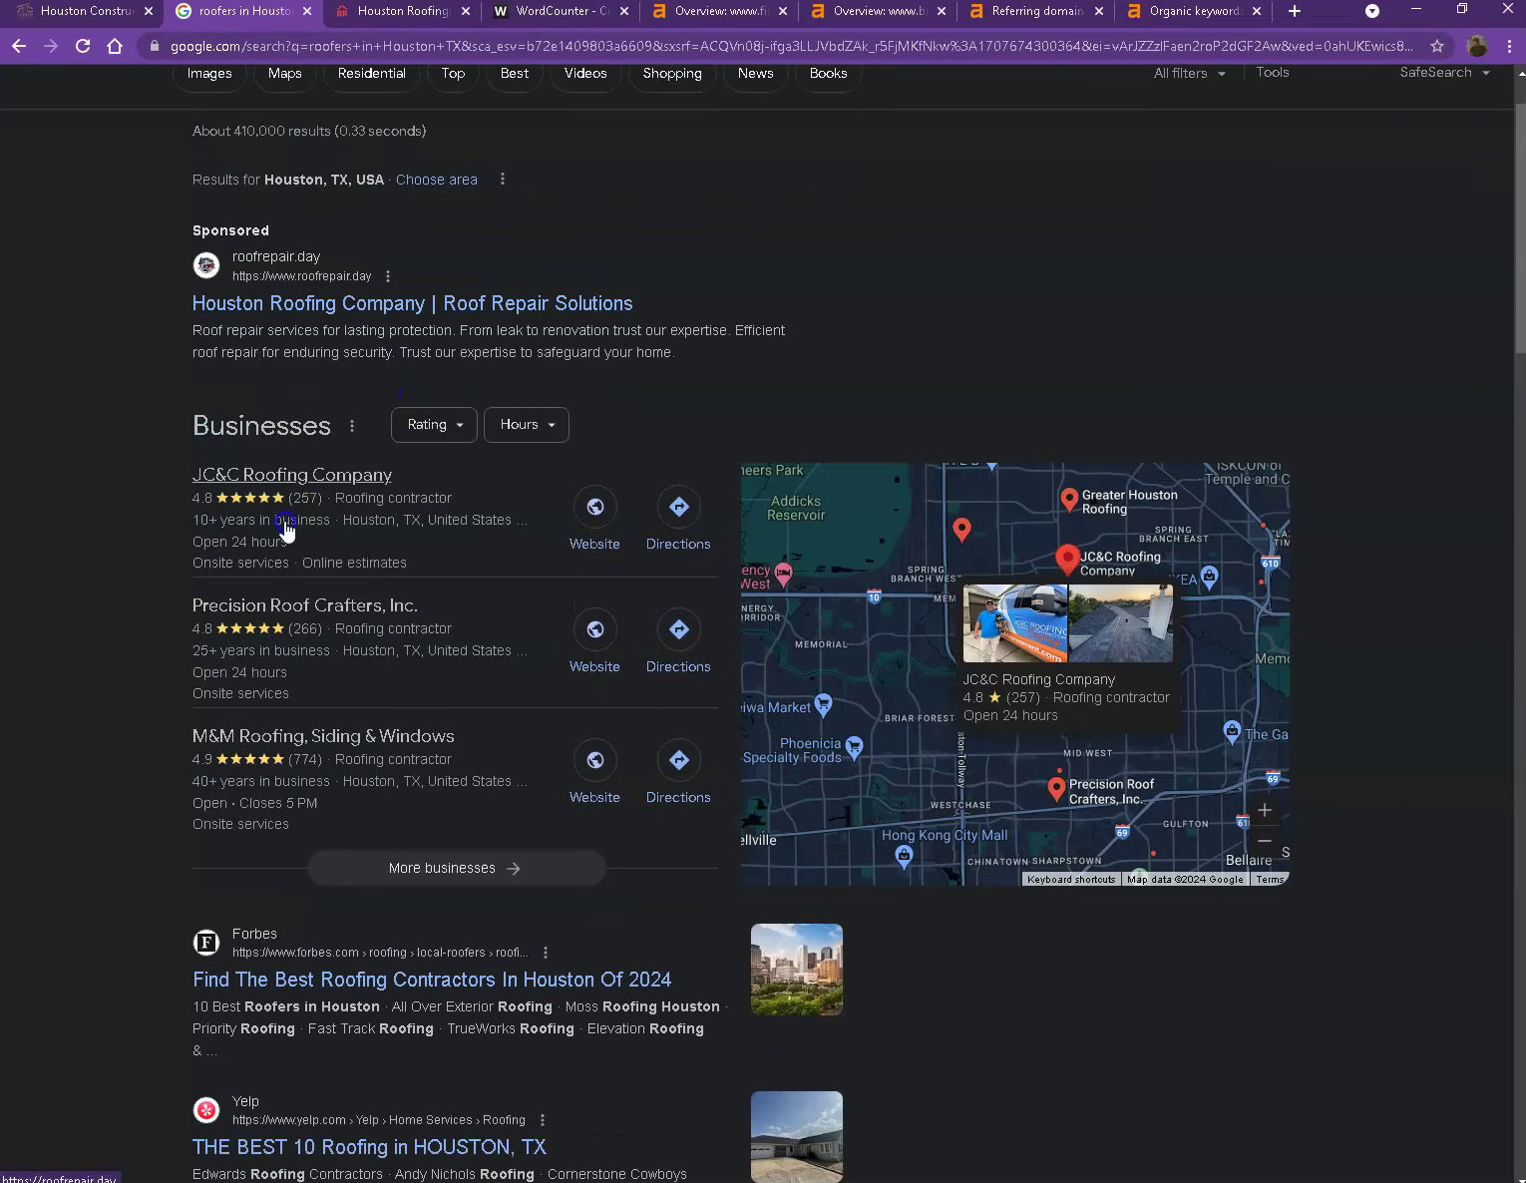
{"action": "left_click", "coordinate": [104, 12]}
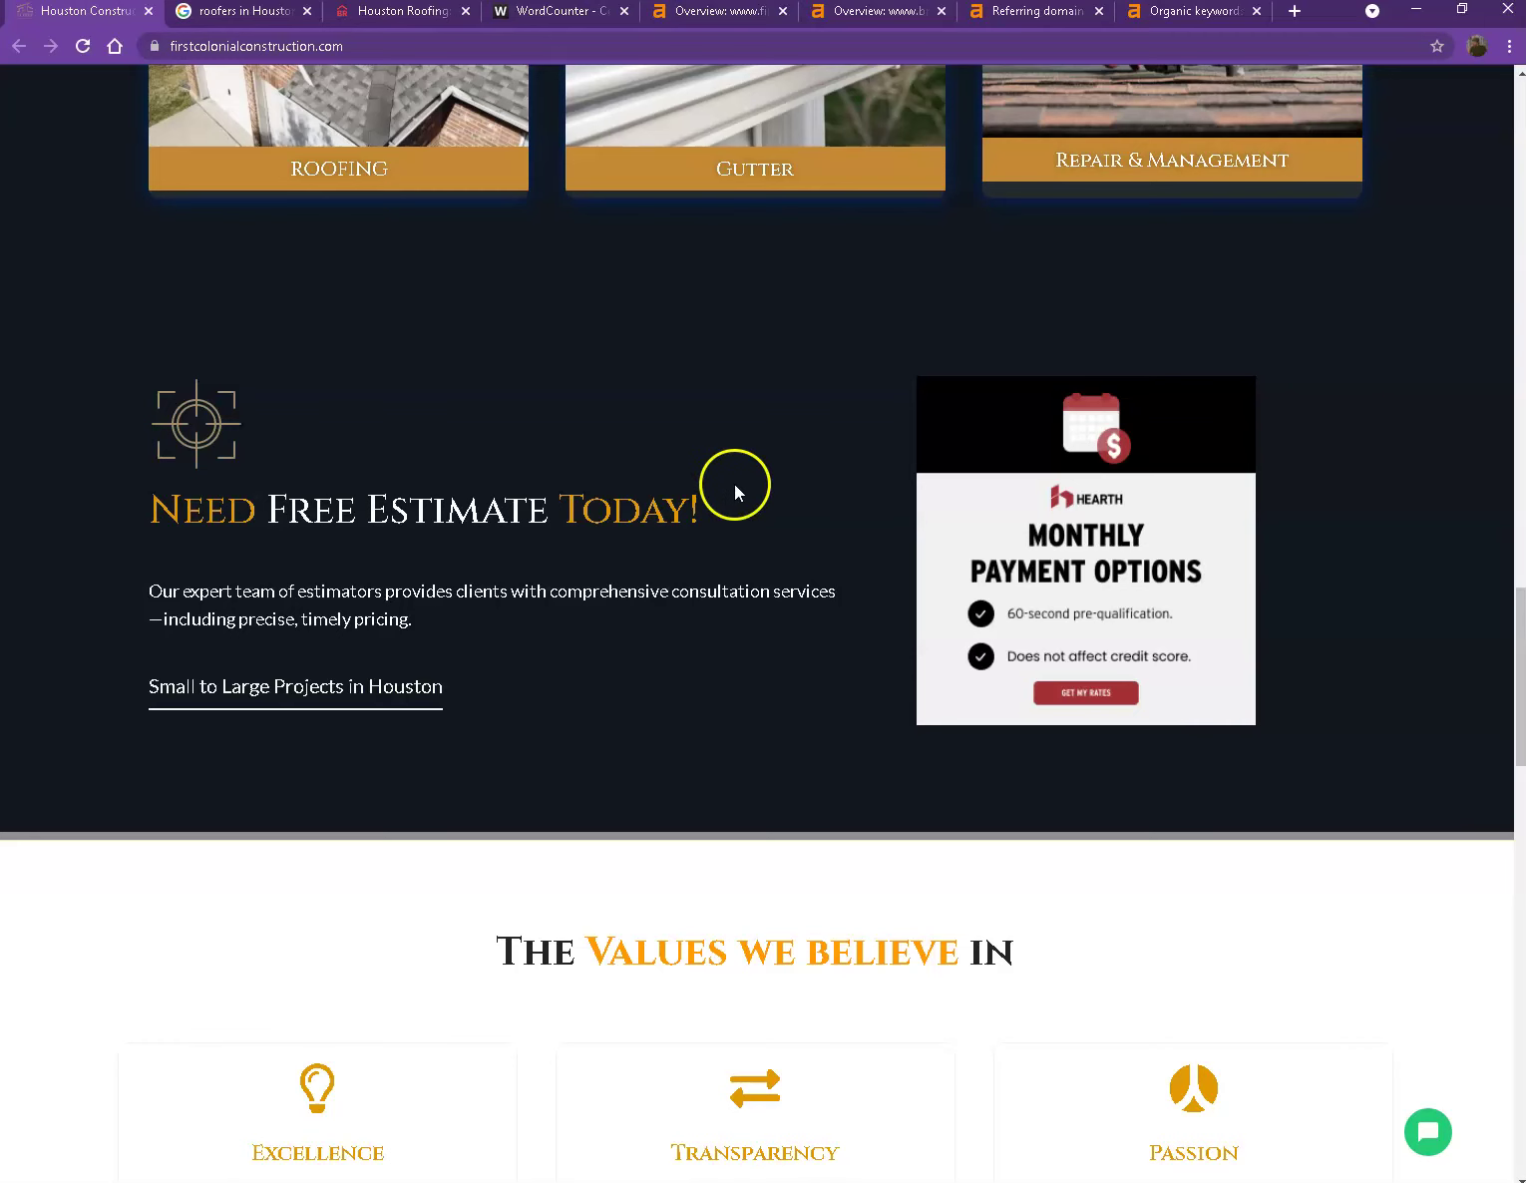
{"action": "scroll", "coordinate": [485, 548], "scroll_direction": "up", "scroll_amount": 18}
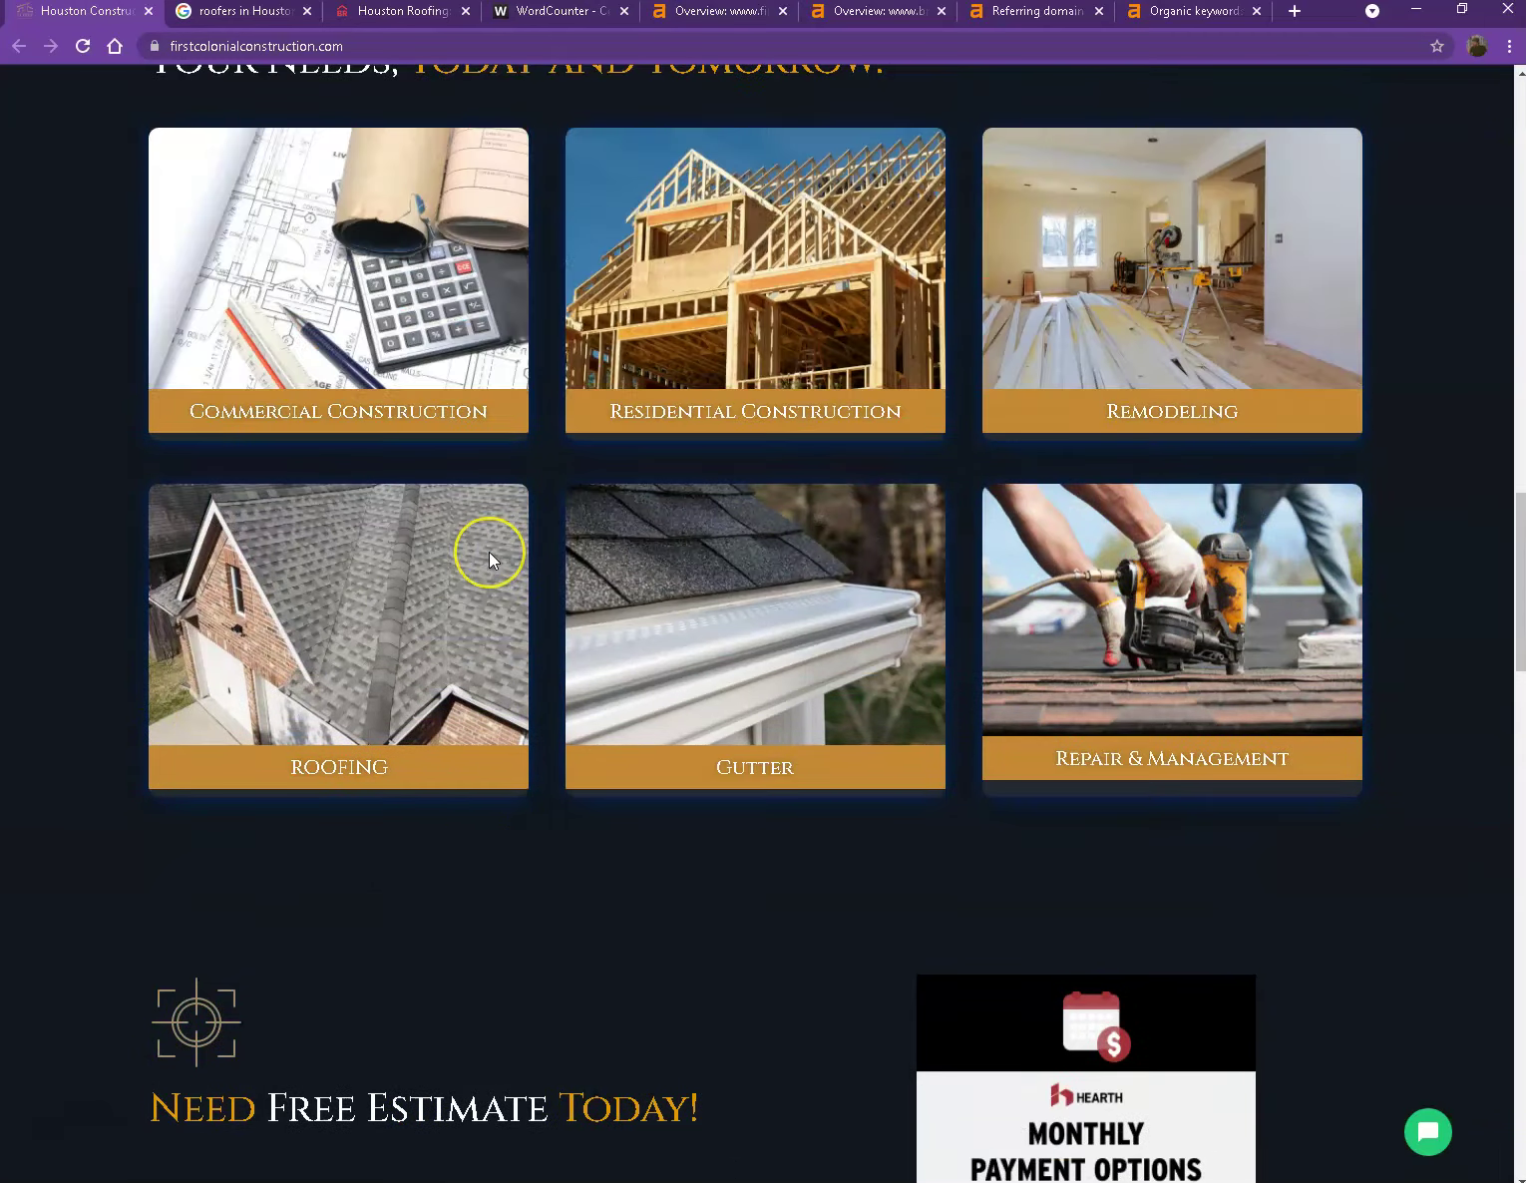
{"action": "scroll", "coordinate": [493, 550], "scroll_direction": "up", "scroll_amount": 10}
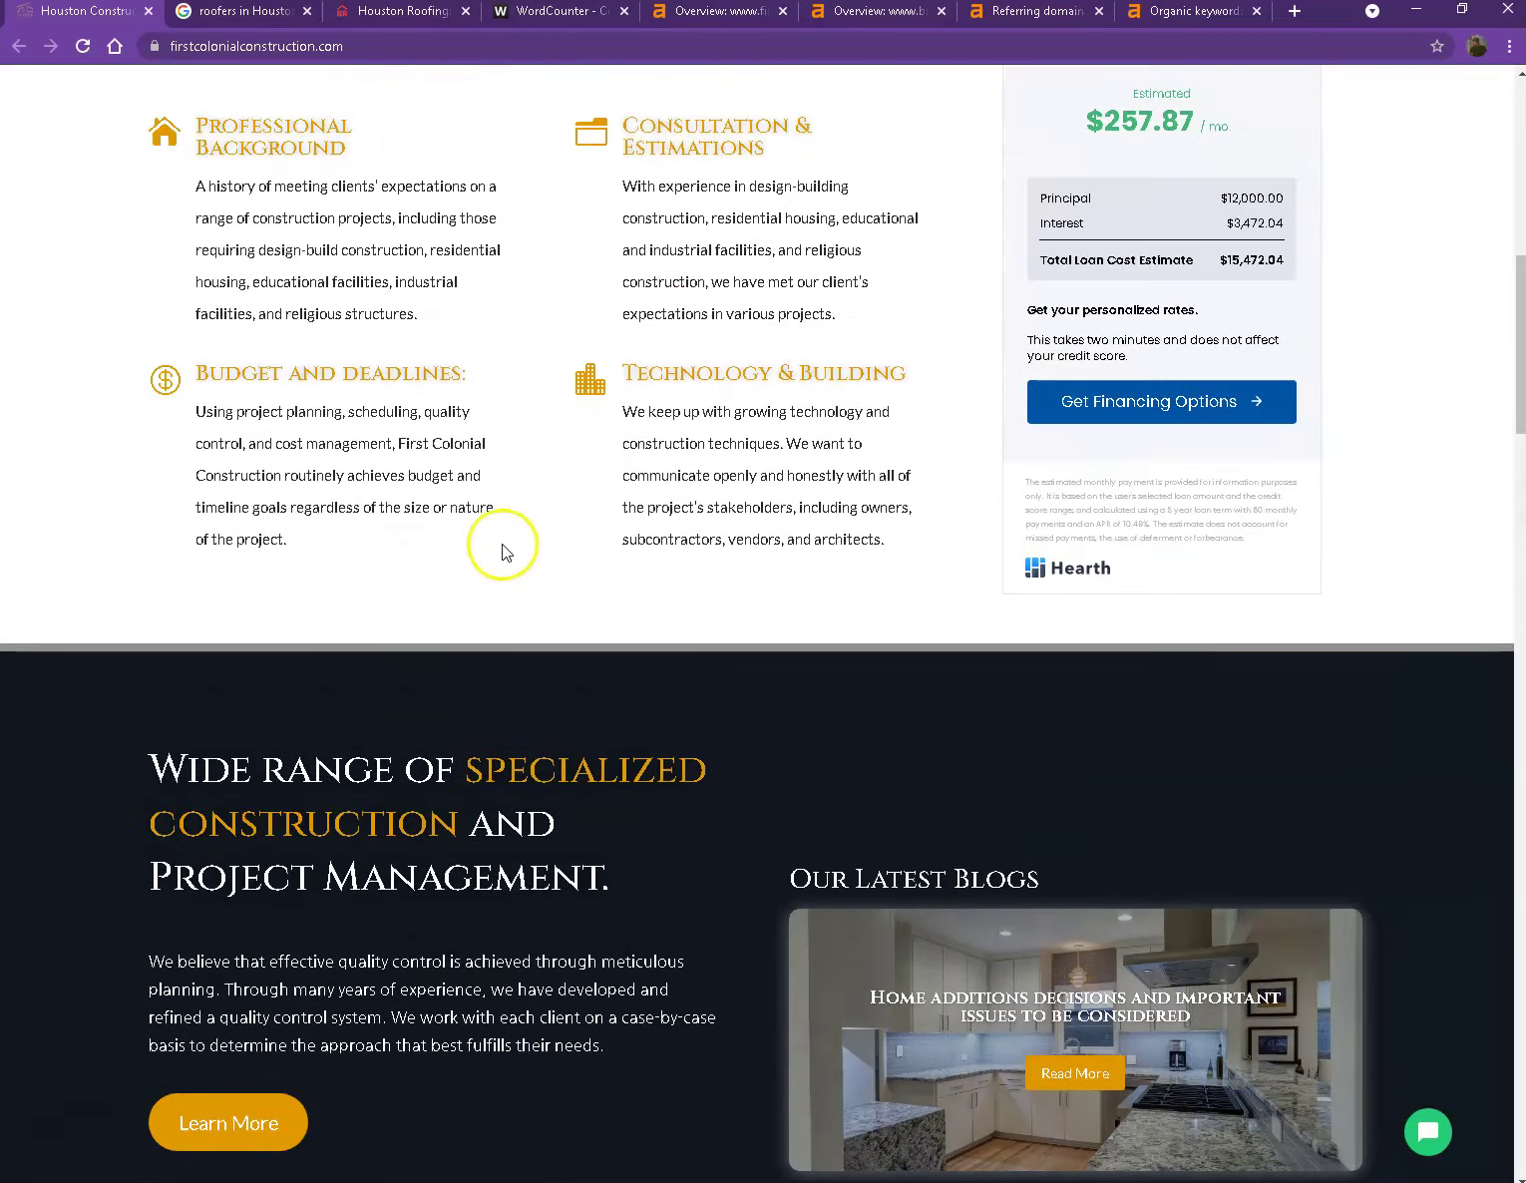
{"action": "scroll", "coordinate": [543, 529], "scroll_direction": "up", "scroll_amount": 3}
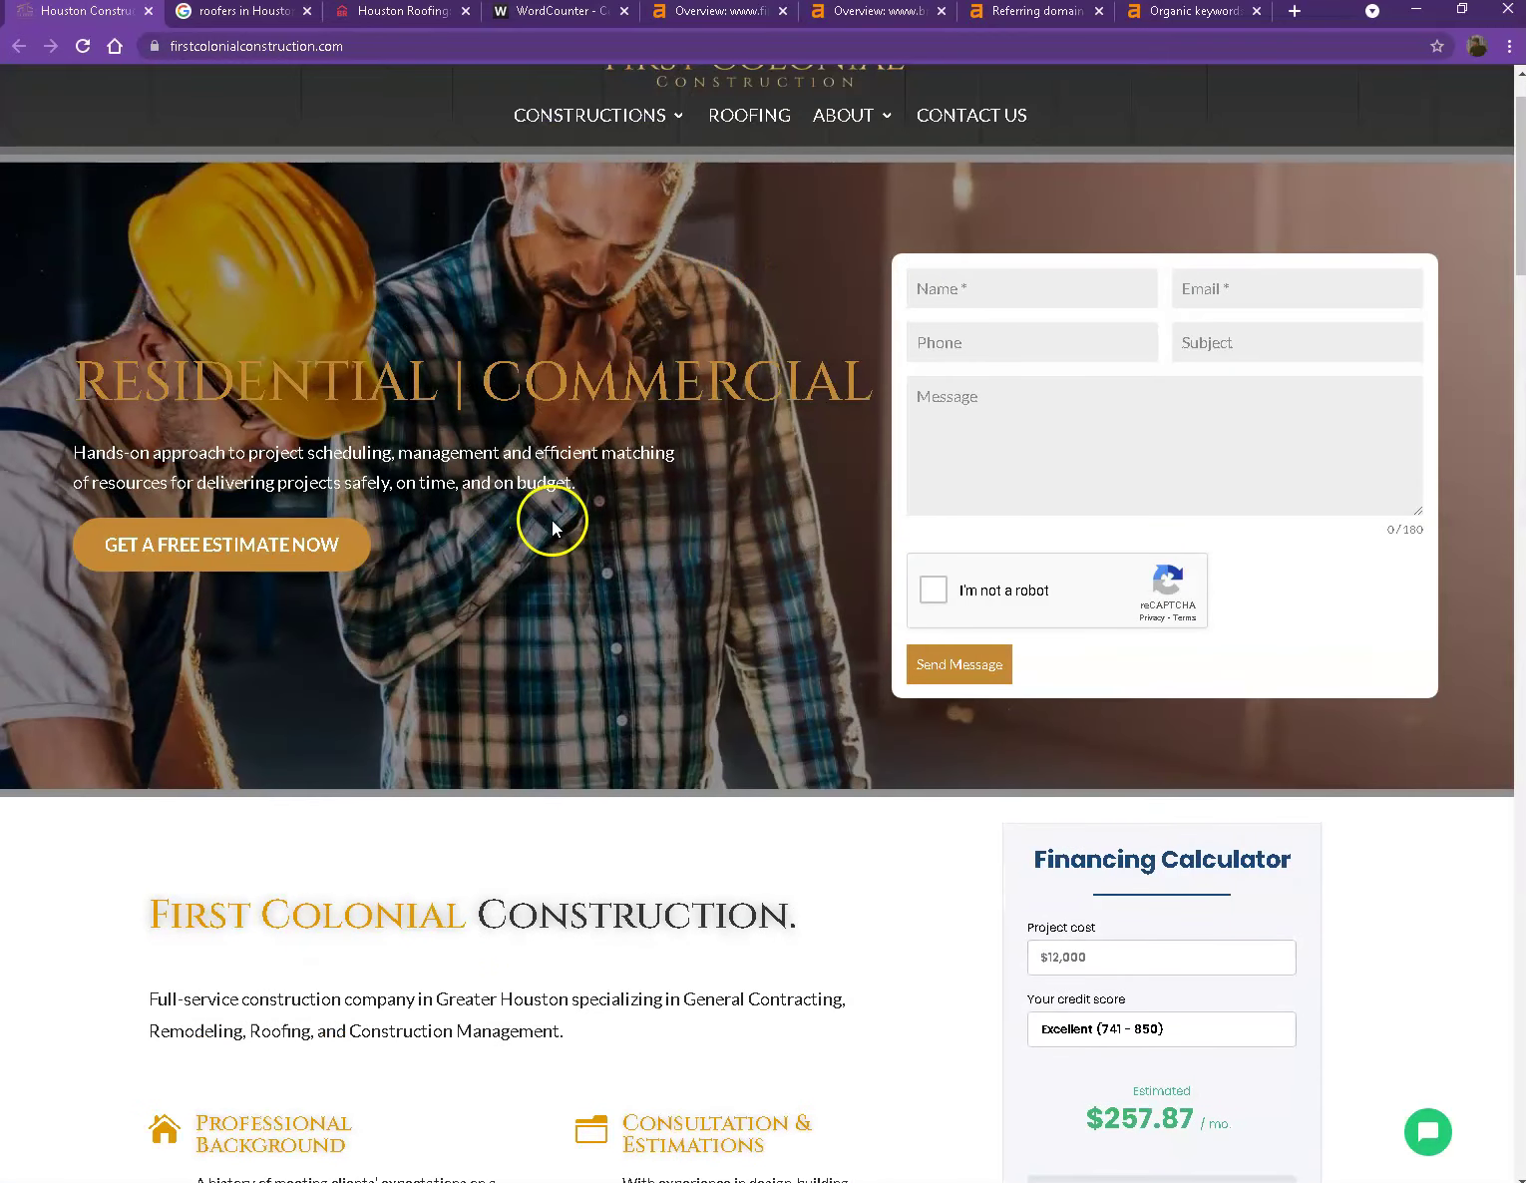